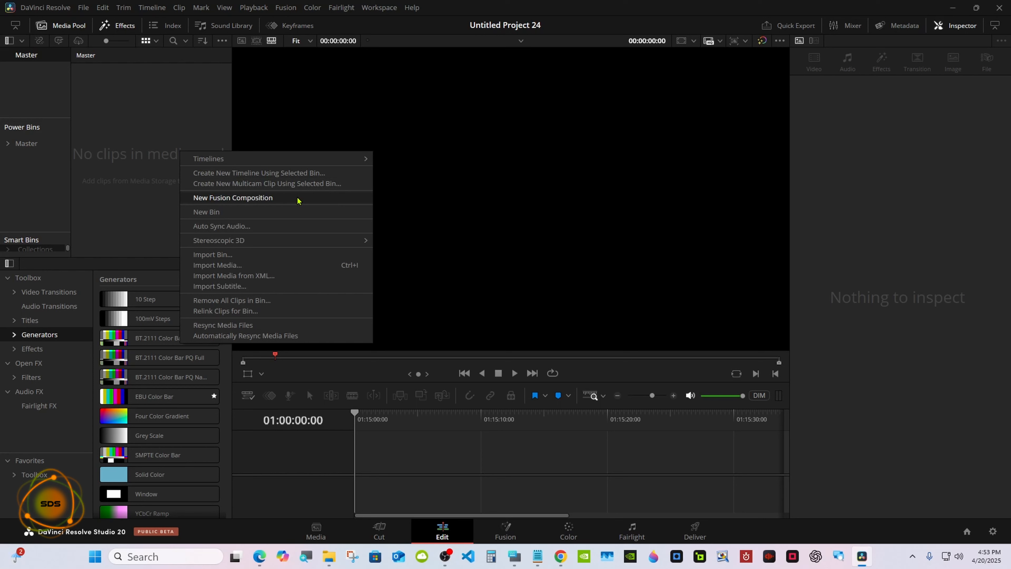
Add a new Fusion composition clip with the default settings to the timeline and open it on the Fusion page
{"action": "left_click", "coordinate": [298, 198]}
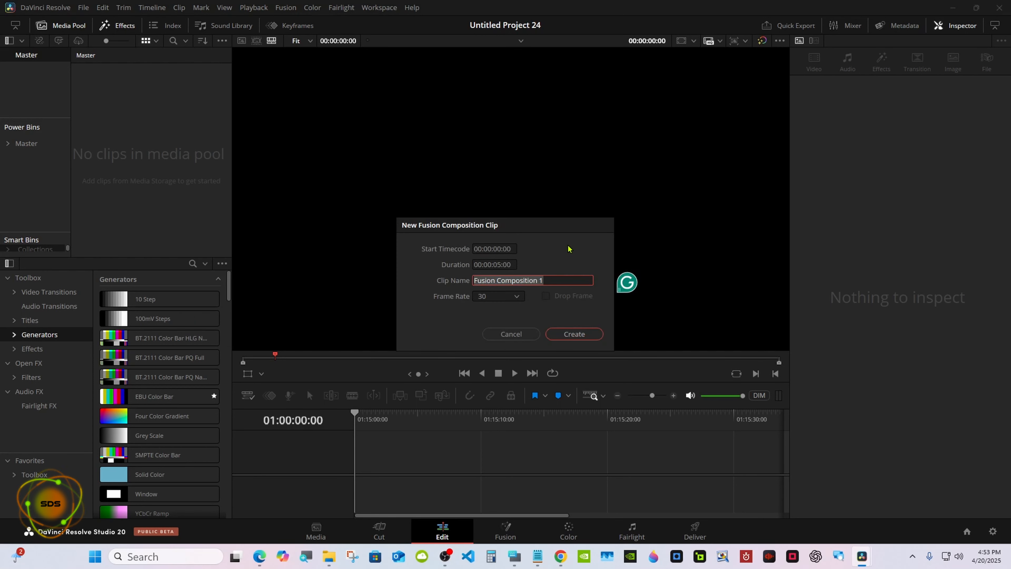
{"action": "left_click", "coordinate": [573, 334]}
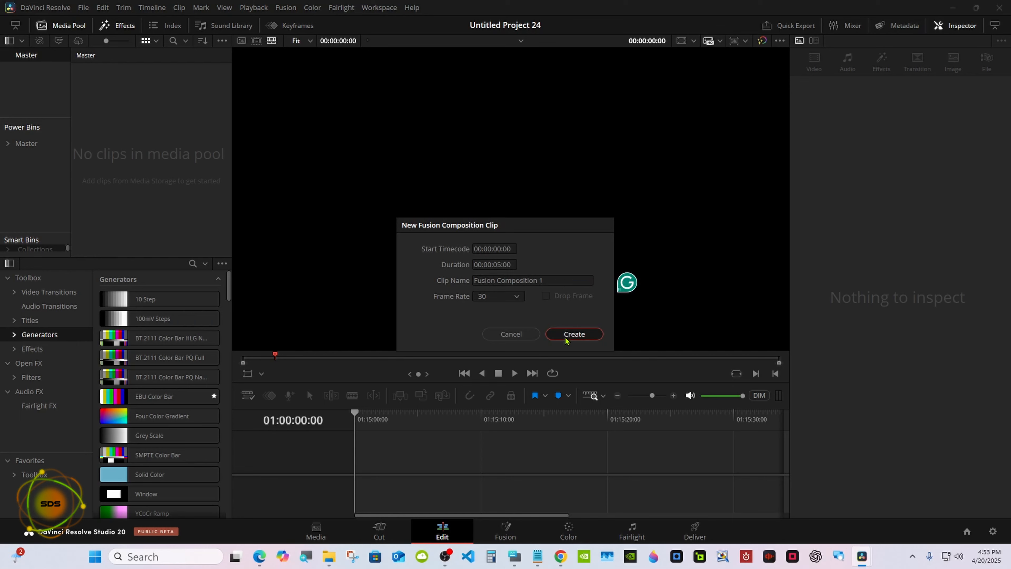
{"action": "left_click_drag", "start_coordinate": [116, 83], "coordinate": [354, 261]}
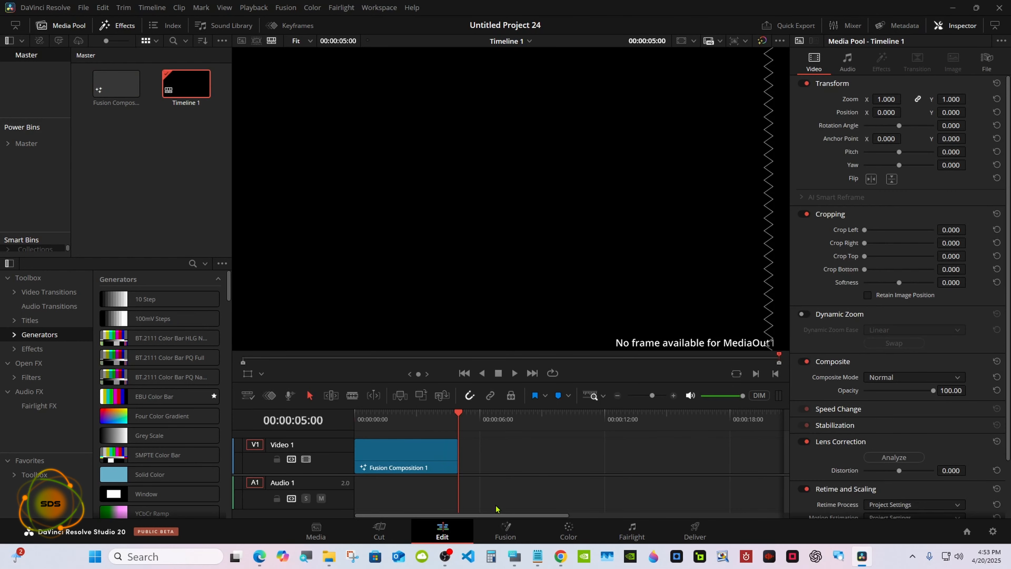
{"action": "left_click", "coordinate": [505, 528]}
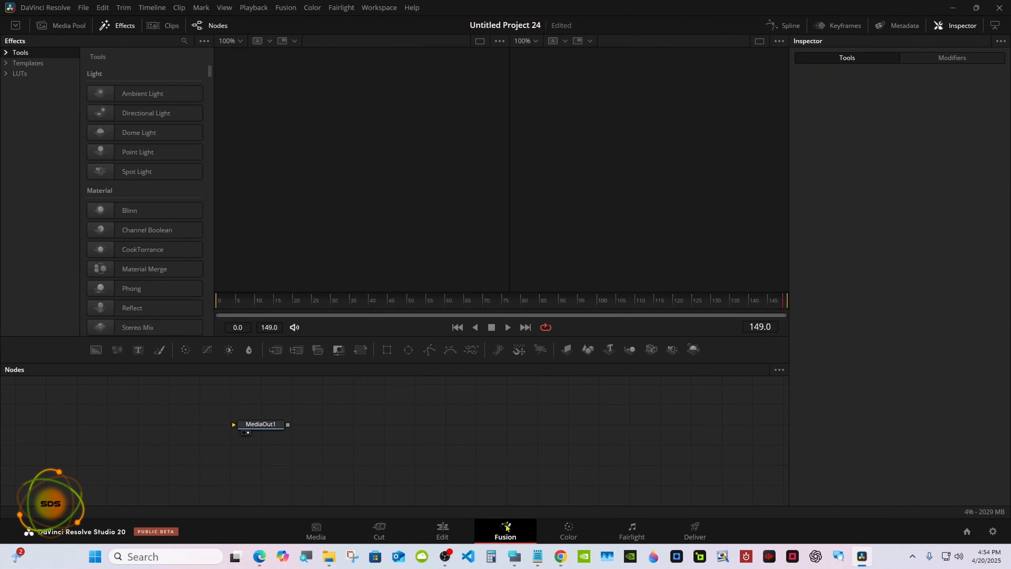
{"action": "left_click", "coordinate": [513, 552]}
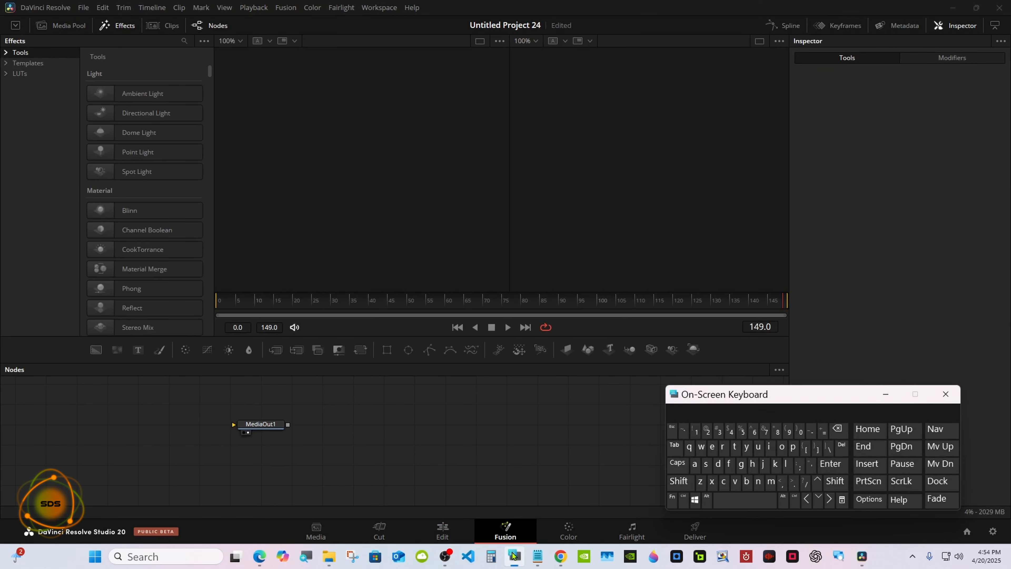
{"action": "left_click_drag", "start_coordinate": [698, 397], "coordinate": [733, 393]}
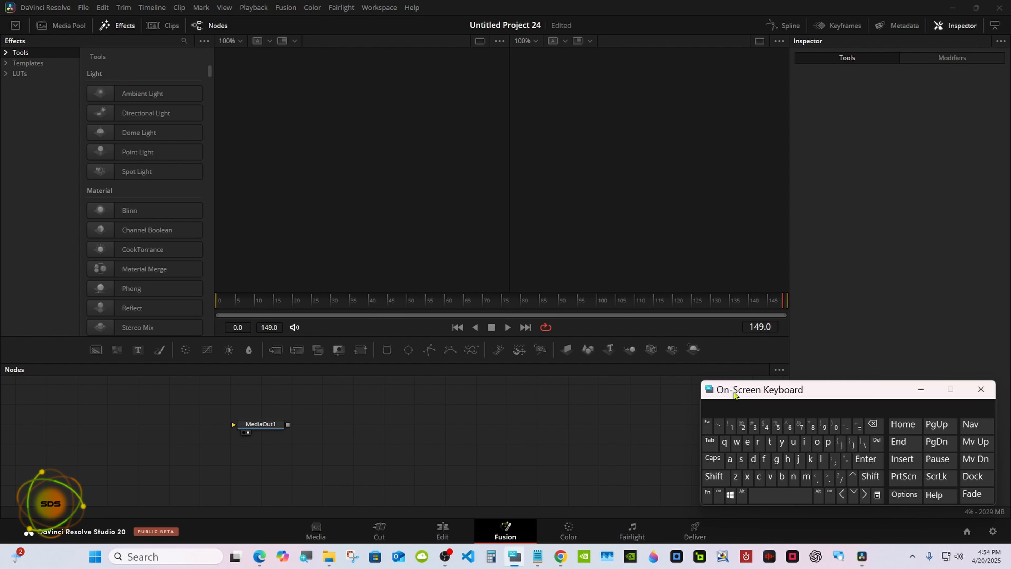
{"action": "left_click", "coordinate": [921, 389]}
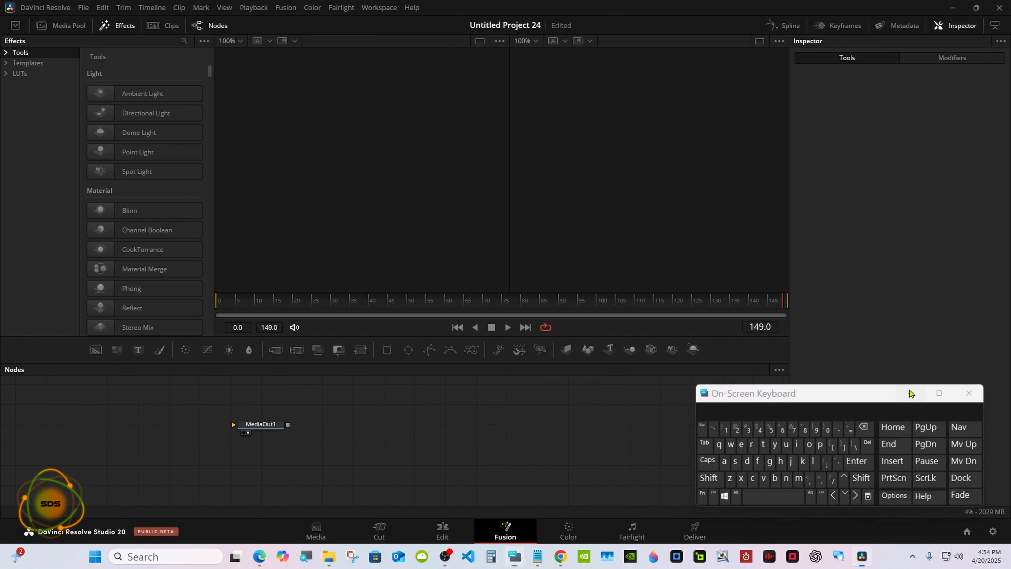
Move MediaOut1 farther right in the node graph and connect a new Background node to its input
{"action": "left_click_drag", "start_coordinate": [260, 425], "coordinate": [629, 443]}
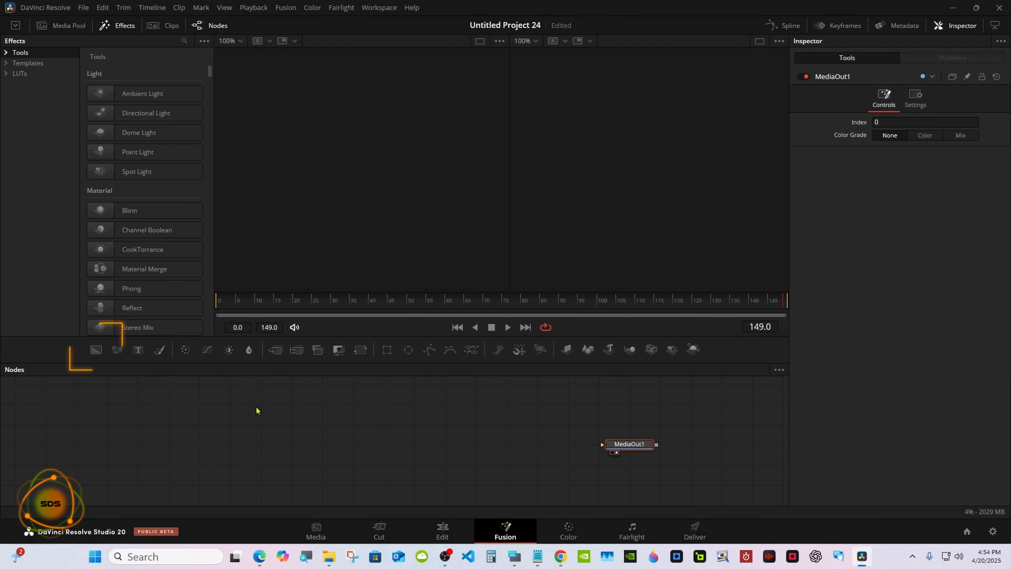
{"action": "left_click_drag", "start_coordinate": [92, 353], "coordinate": [601, 444]}
{"action": "left_click_drag", "start_coordinate": [259, 465], "coordinate": [228, 443]}
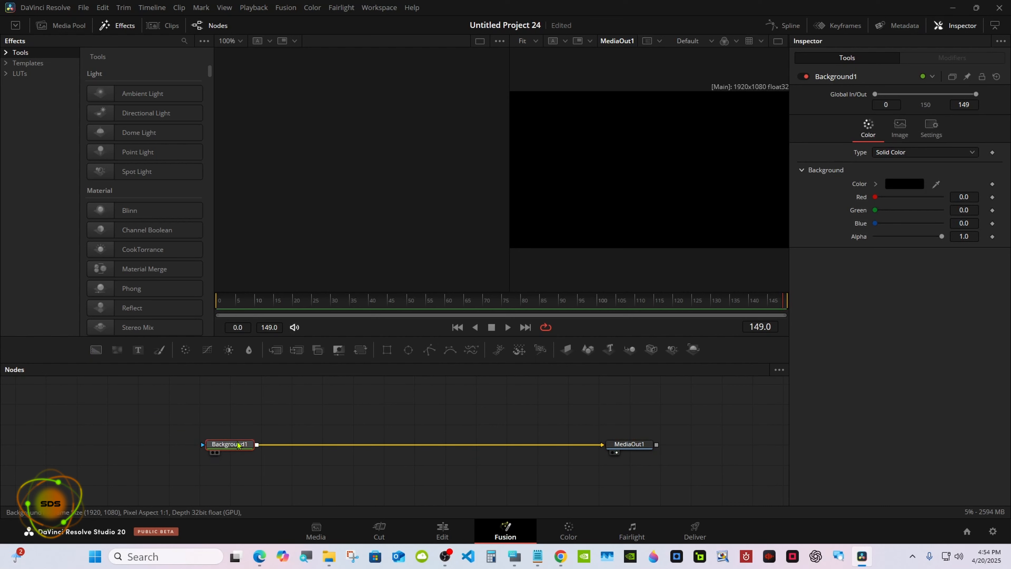
Insert a Merge node after Background1 and connect a new Text+ node to its foreground input
{"action": "left_click", "coordinate": [275, 350]}
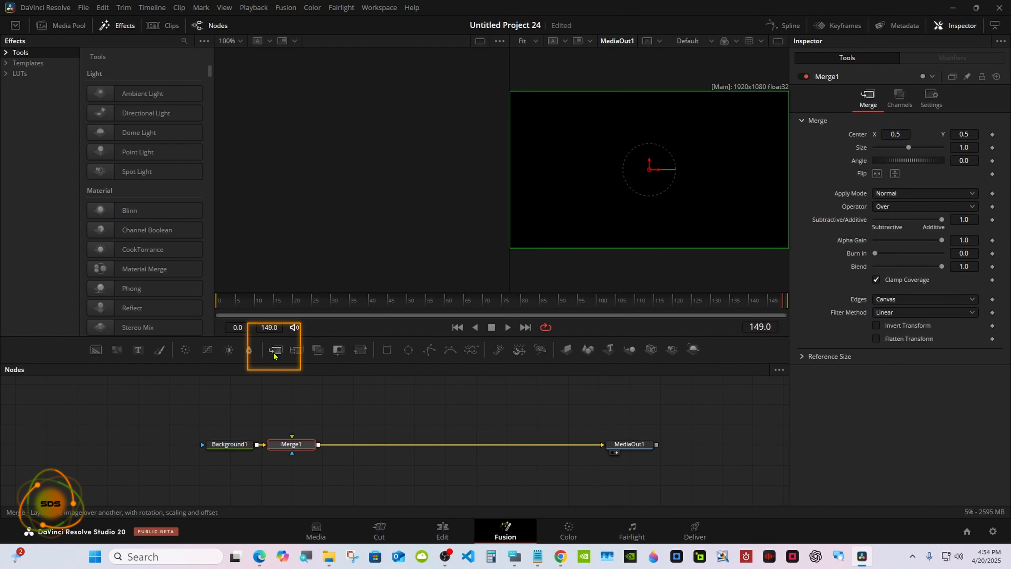
{"action": "left_click", "coordinate": [138, 349]}
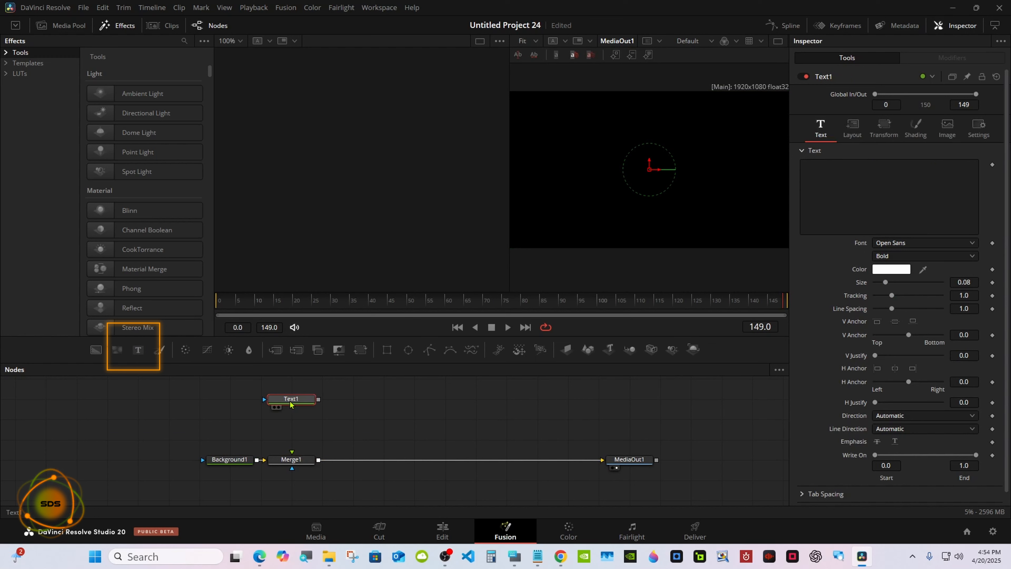
{"action": "left_click_drag", "start_coordinate": [319, 399], "coordinate": [292, 453]}
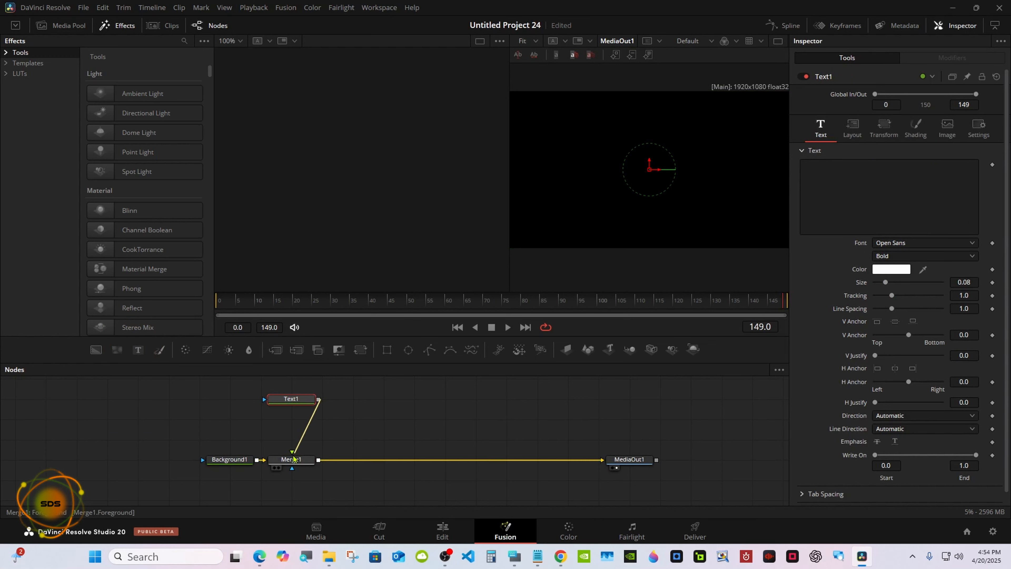
Make Background1 fully transparent with an alpha of 0.0 and switch to a single viewer
{"action": "left_click", "coordinate": [245, 460]}
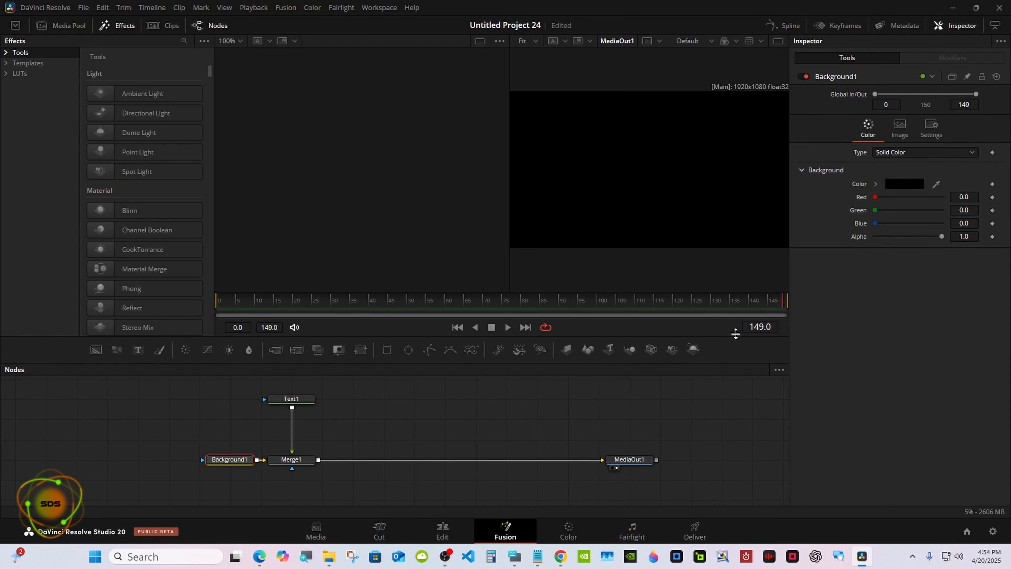
{"action": "left_click_drag", "start_coordinate": [941, 236], "coordinate": [870, 241]}
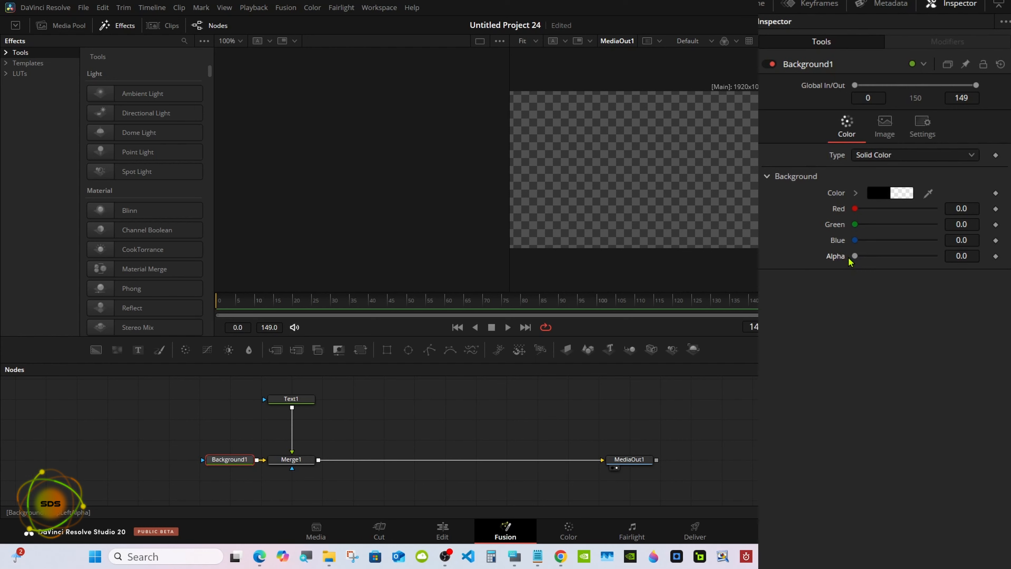
{"action": "left_click", "coordinate": [775, 43]}
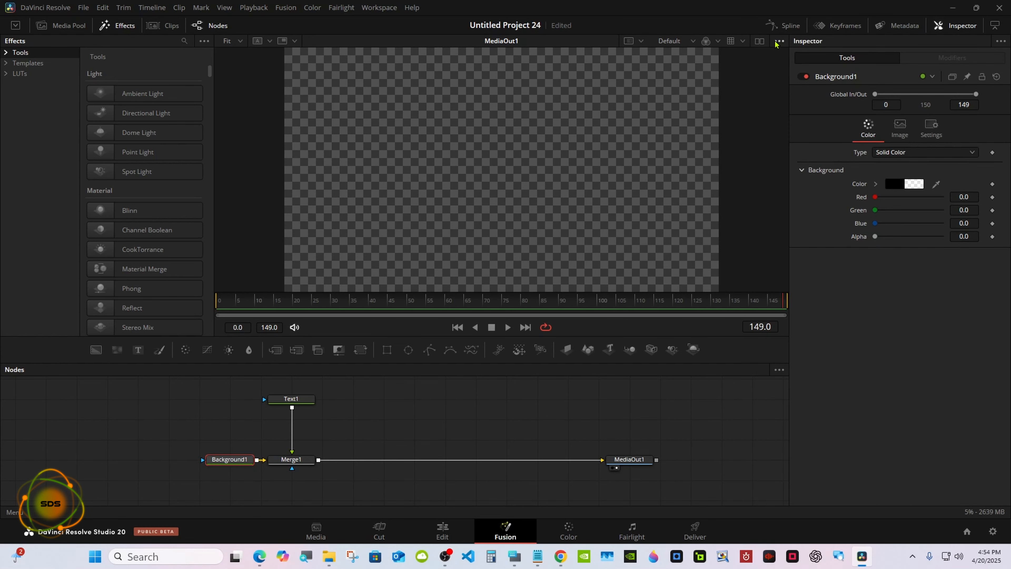
Bring up the On-Screen Keyboard and enter SDS in capitals as the text of Text1
{"action": "left_click", "coordinate": [514, 556]}
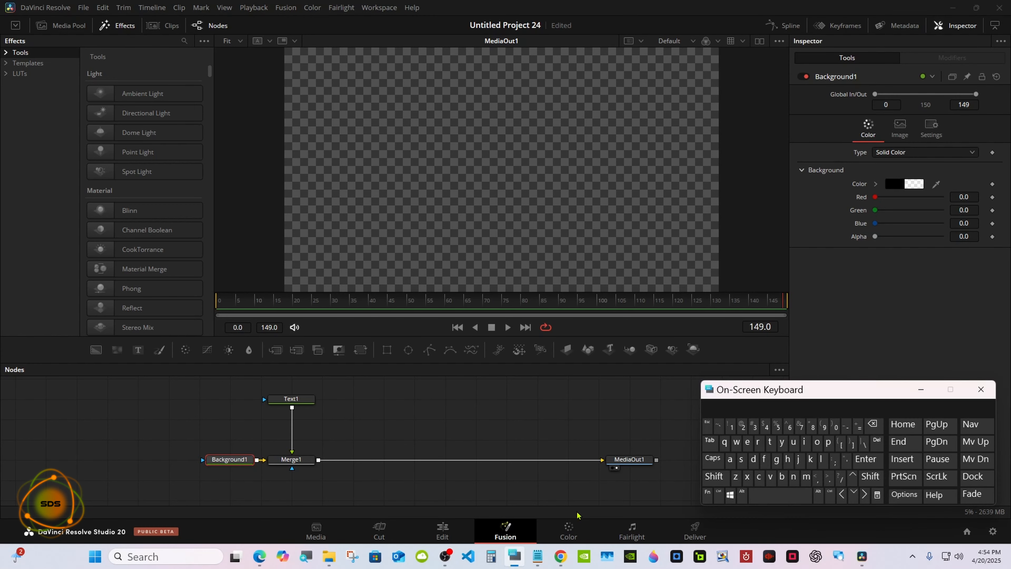
{"action": "left_click", "coordinate": [299, 401]}
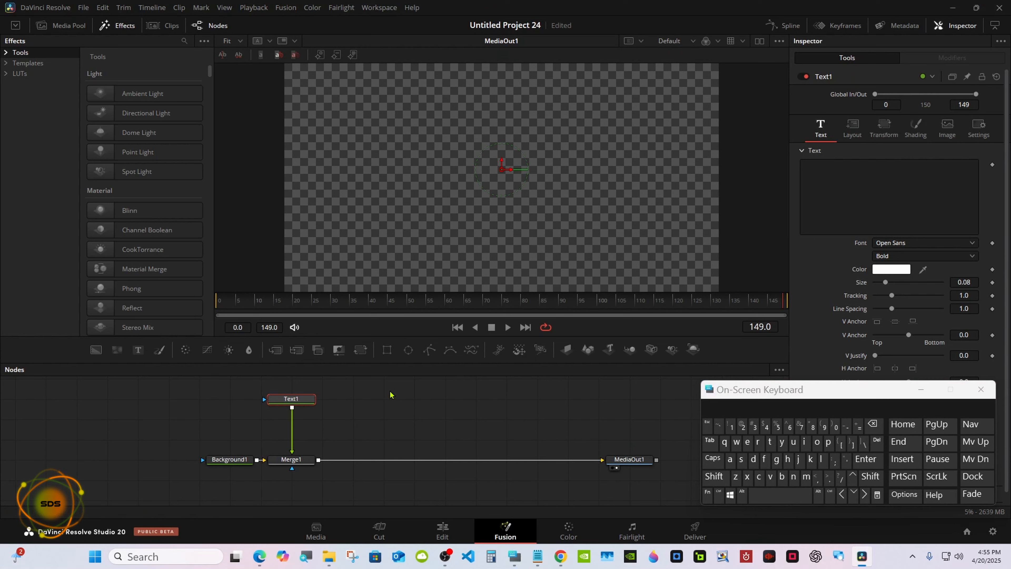
{"action": "left_click", "coordinate": [809, 176]}
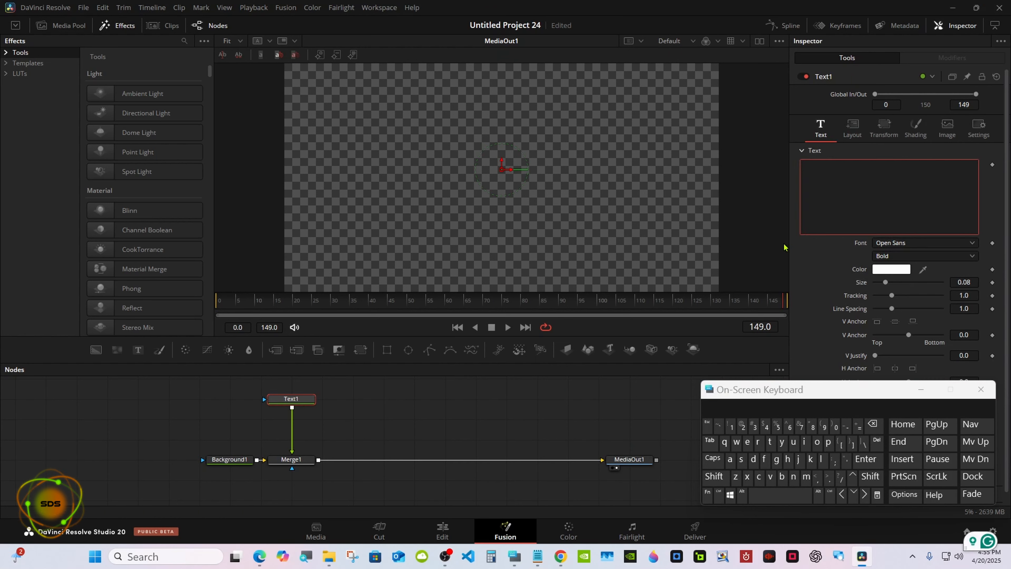
{"action": "left_click", "coordinate": [713, 458]}
{"action": "left_click", "coordinate": [741, 458]}
{"action": "left_click", "coordinate": [753, 459]}
{"action": "left_click", "coordinate": [742, 459]}
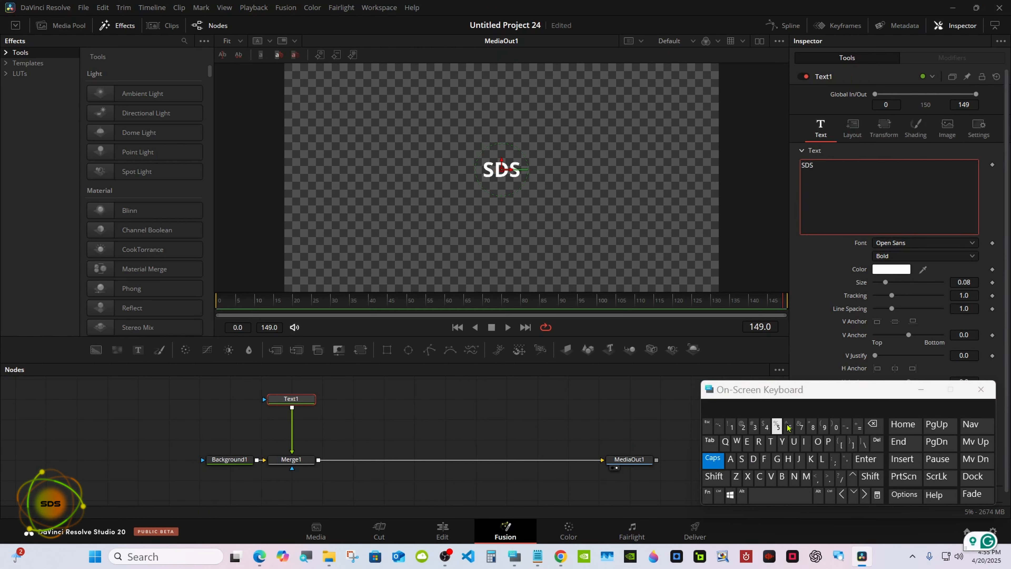
Set the SDS text's size to 0.4 and its tracking to 1.04
{"action": "left_click_drag", "start_coordinate": [801, 399], "coordinate": [611, 410]}
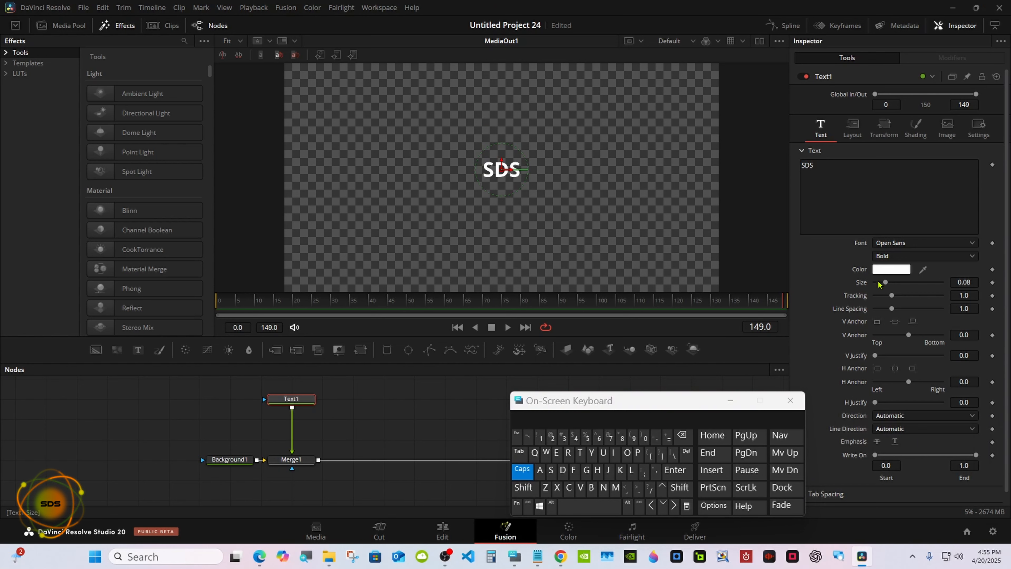
{"action": "left_click_drag", "start_coordinate": [879, 284], "coordinate": [918, 299]}
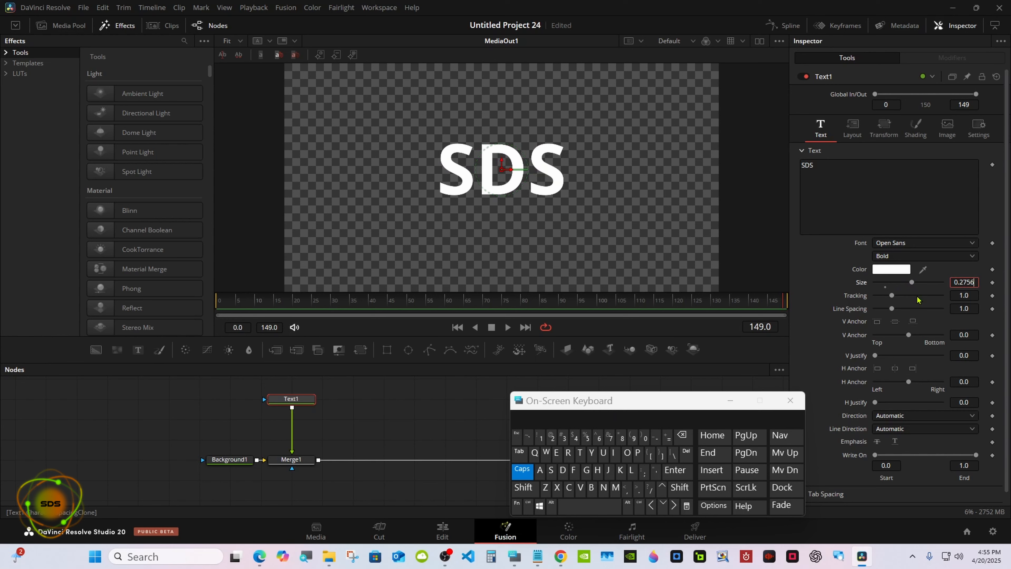
{"action": "left_click", "coordinate": [683, 436]}
{"action": "left_click", "coordinate": [683, 437]}
{"action": "left_click", "coordinate": [683, 437]}
{"action": "left_click", "coordinate": [682, 437]}
{"action": "left_click", "coordinate": [576, 438]}
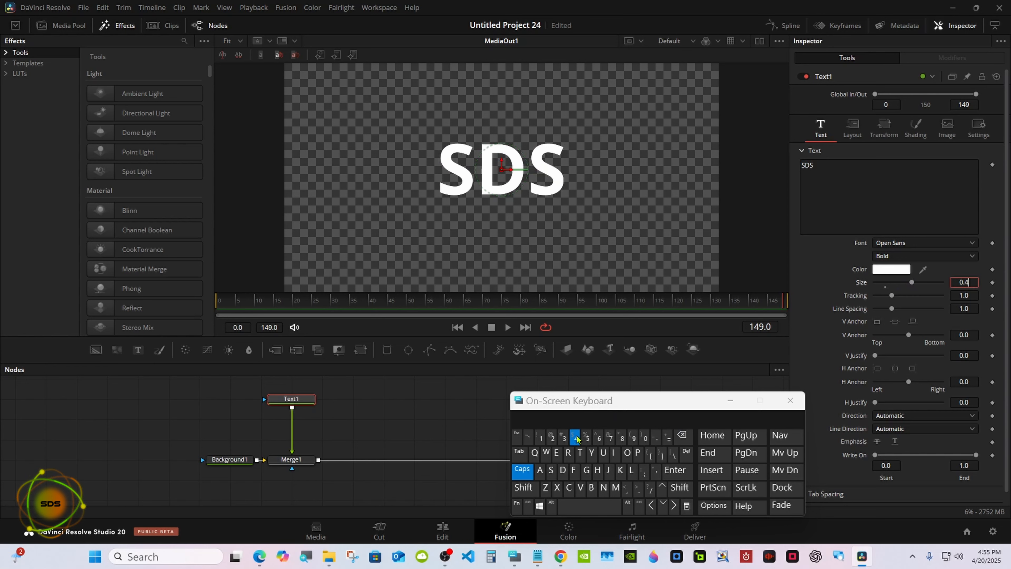
{"action": "left_click", "coordinate": [675, 470]}
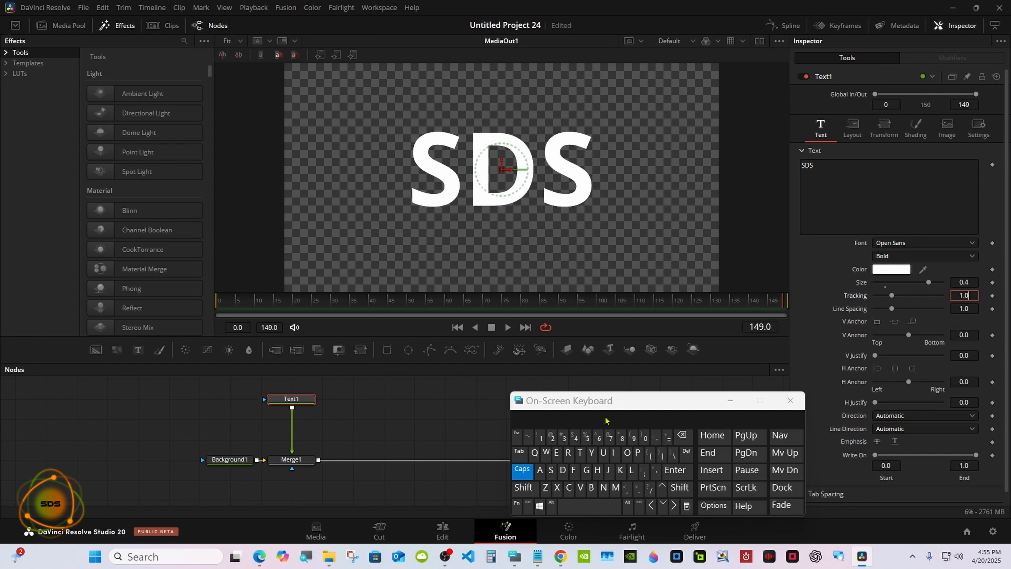
{"action": "left_click", "coordinate": [575, 437]}
{"action": "left_click", "coordinate": [675, 470]}
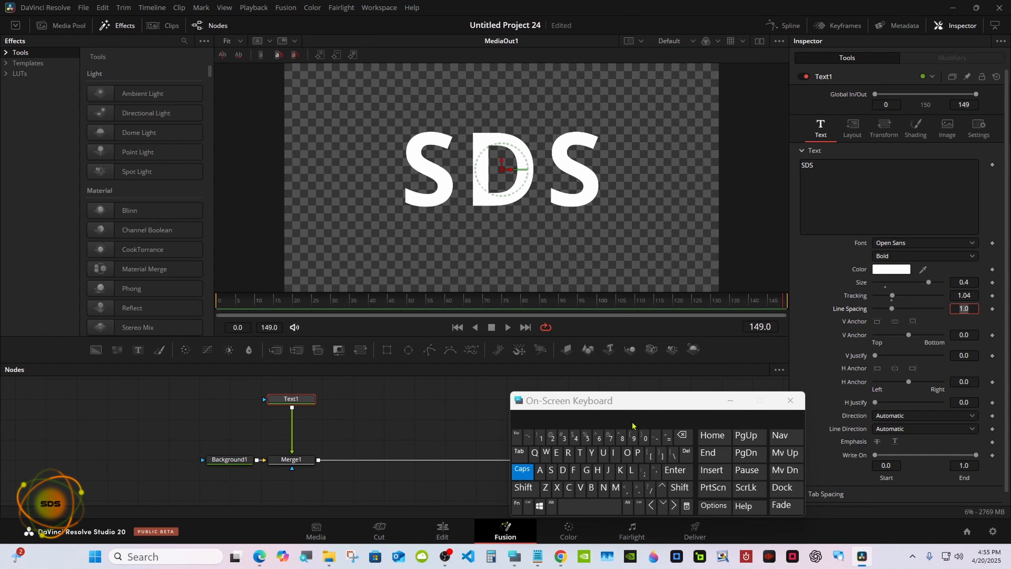
Turn off caps lock and add a Gaussian Blur node after Merge1
{"action": "left_click_drag", "start_coordinate": [629, 400], "coordinate": [748, 390]}
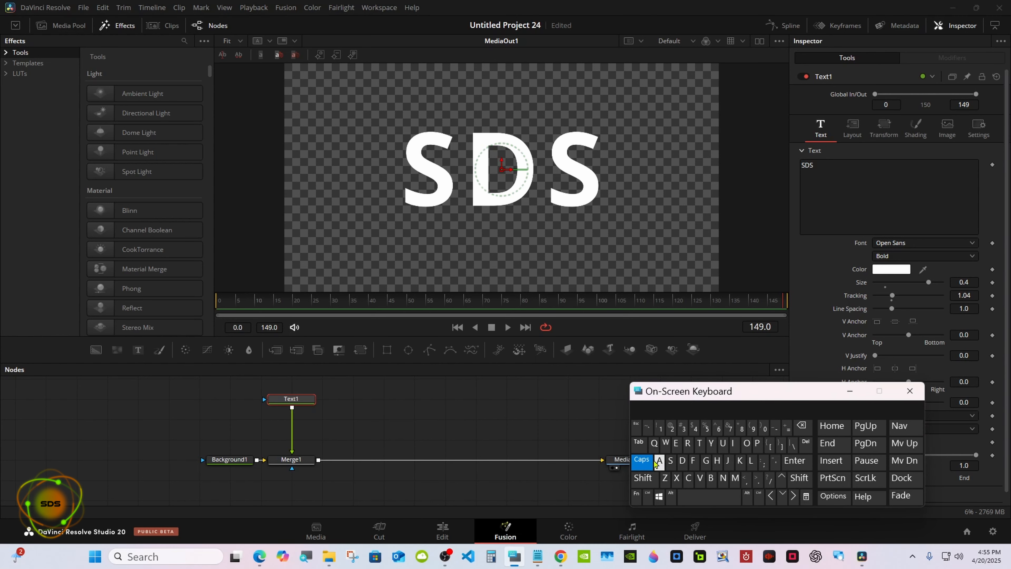
{"action": "left_click", "coordinate": [652, 462]}
{"action": "left_click", "coordinate": [294, 461]}
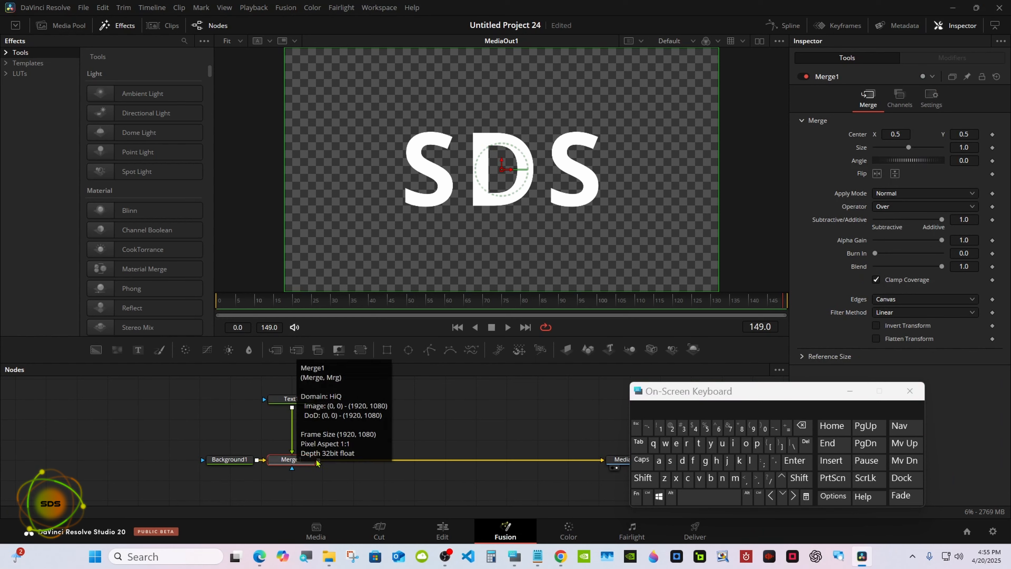
{"action": "left_click", "coordinate": [637, 478]}
{"action": "left_click", "coordinate": [702, 498]}
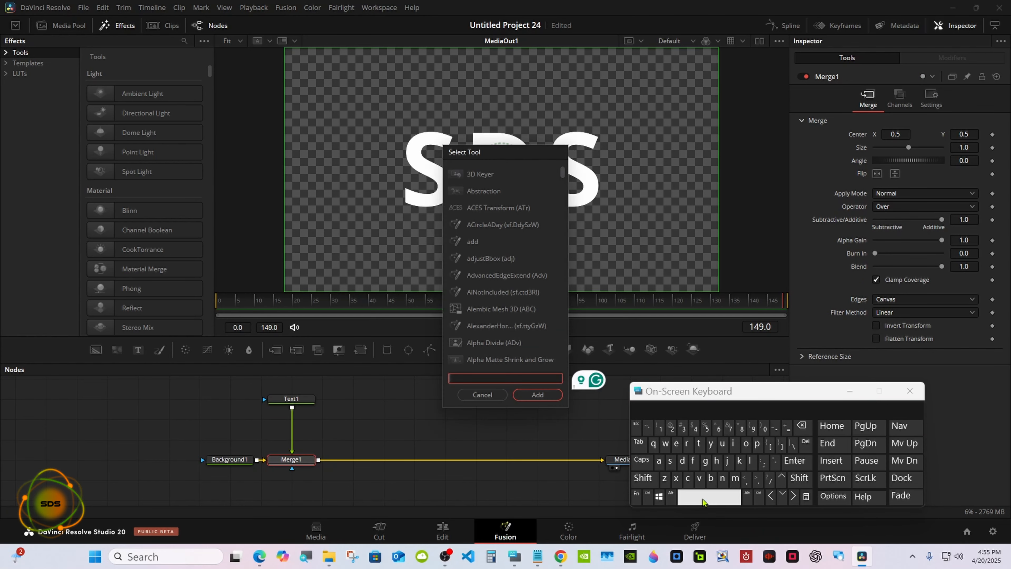
{"action": "left_click", "coordinate": [705, 461]}
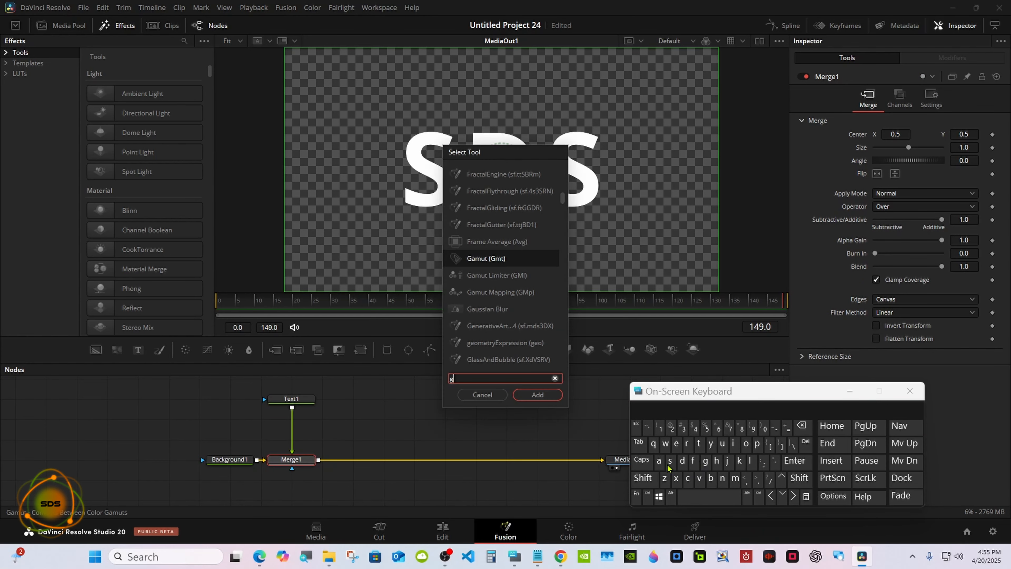
{"action": "left_click", "coordinate": [658, 462]}
{"action": "left_click", "coordinate": [722, 443]}
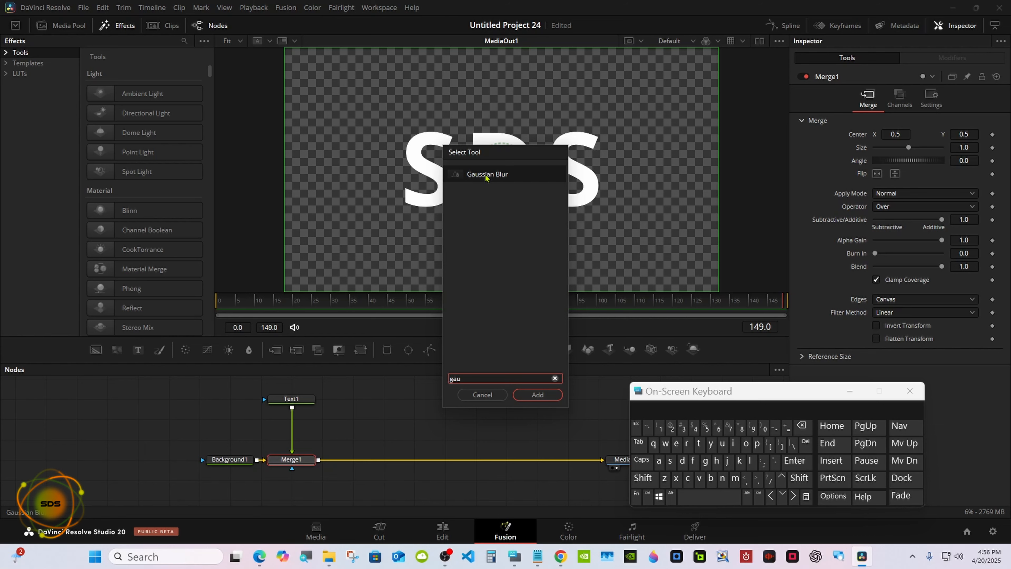
{"action": "left_click", "coordinate": [485, 174]}
{"action": "left_click", "coordinate": [538, 394]}
Find the Create Bump Map tool and add it after the GaussianBlur1 node
{"action": "left_click", "coordinate": [643, 478]}
{"action": "left_click", "coordinate": [696, 499]}
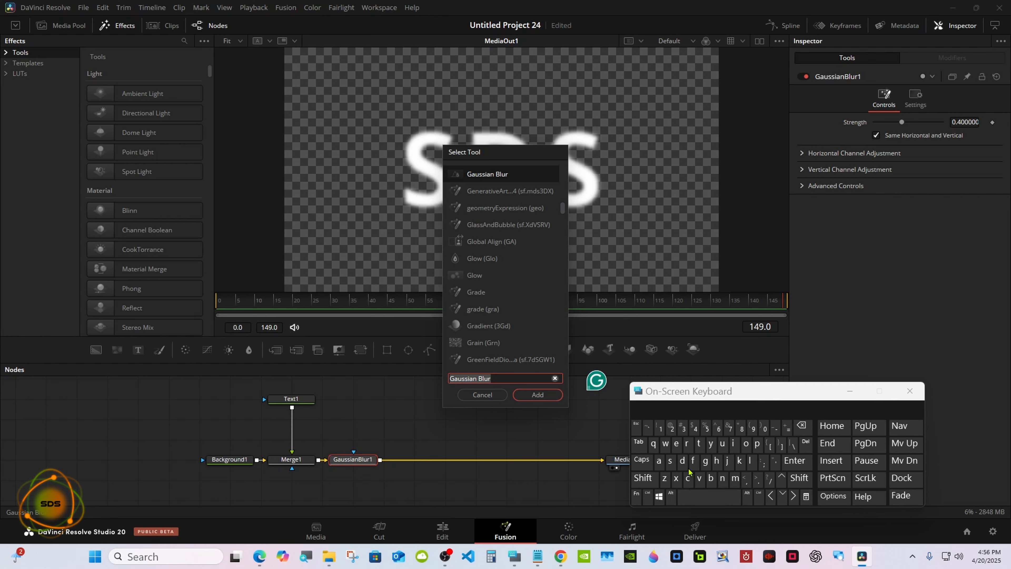
{"action": "left_click", "coordinate": [688, 493]}
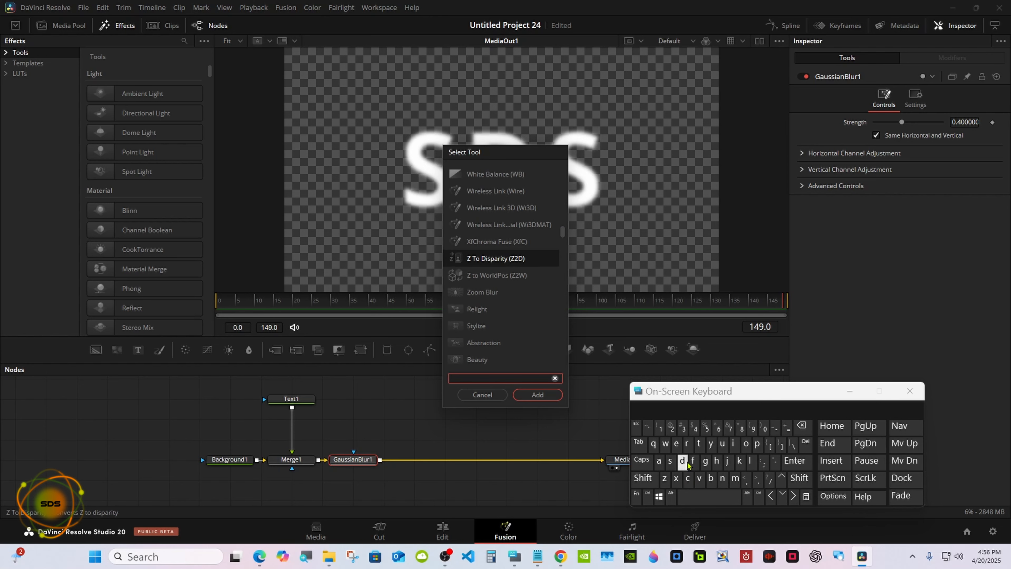
{"action": "left_click", "coordinate": [647, 483]}
{"action": "left_click", "coordinate": [688, 478]}
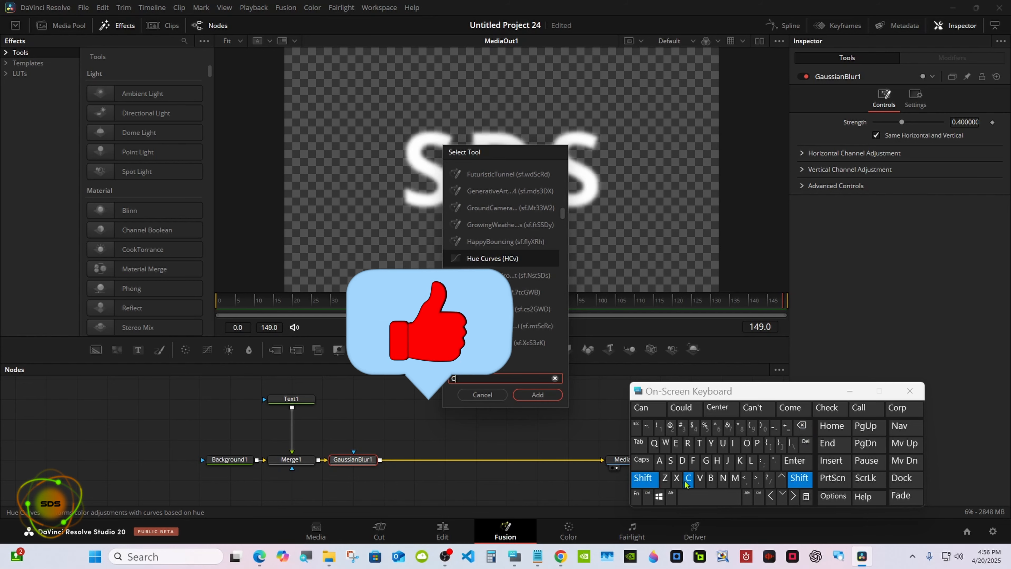
{"action": "left_click", "coordinate": [687, 443]}
{"action": "left_click", "coordinate": [676, 442]}
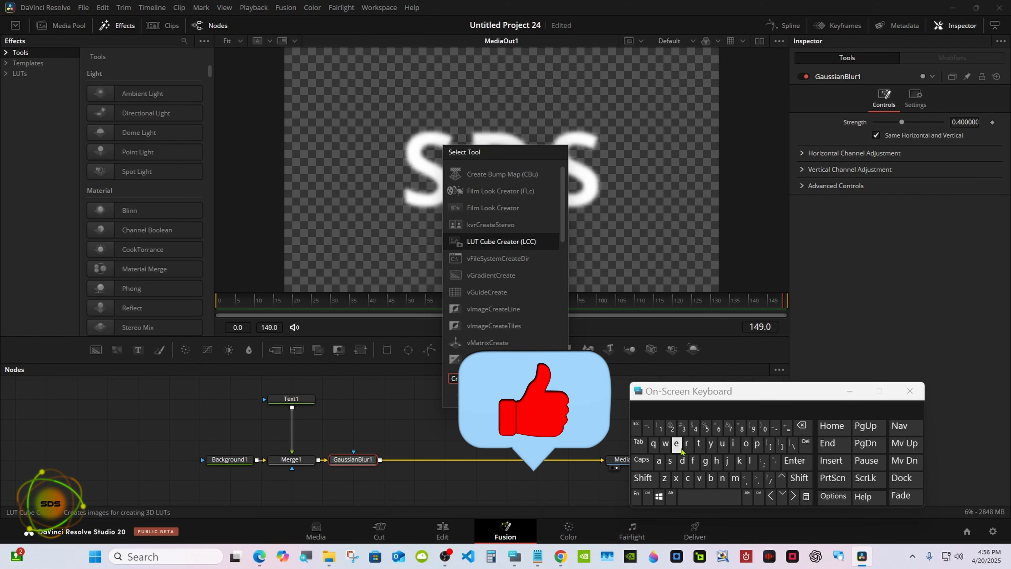
{"action": "left_click", "coordinate": [658, 461]}
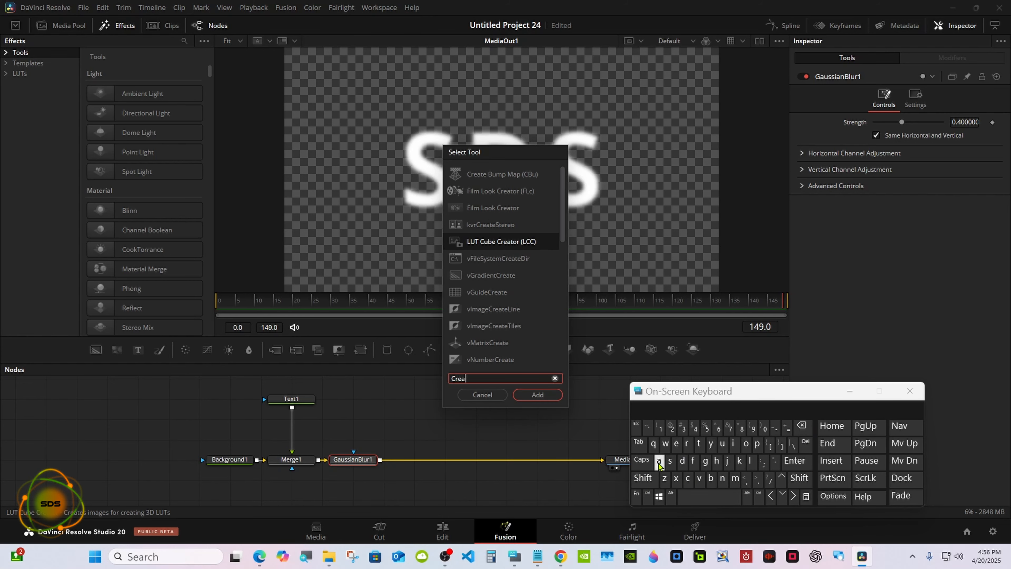
{"action": "left_click", "coordinate": [512, 175]}
{"action": "left_click", "coordinate": [529, 395]}
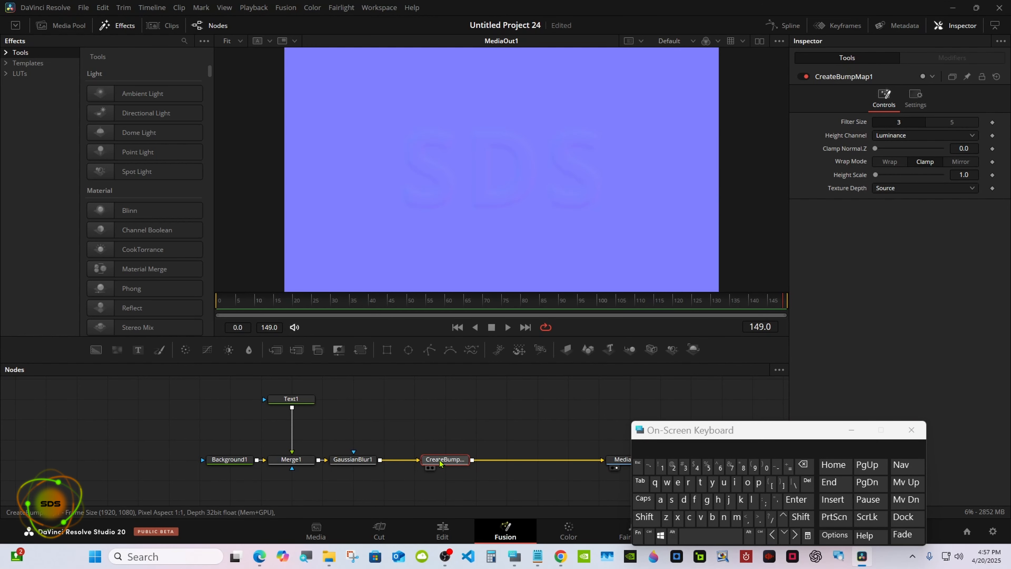
Set the bump map's height scale to 200 and its filter size to 5
{"action": "left_click_drag", "start_coordinate": [875, 175], "coordinate": [959, 175]}
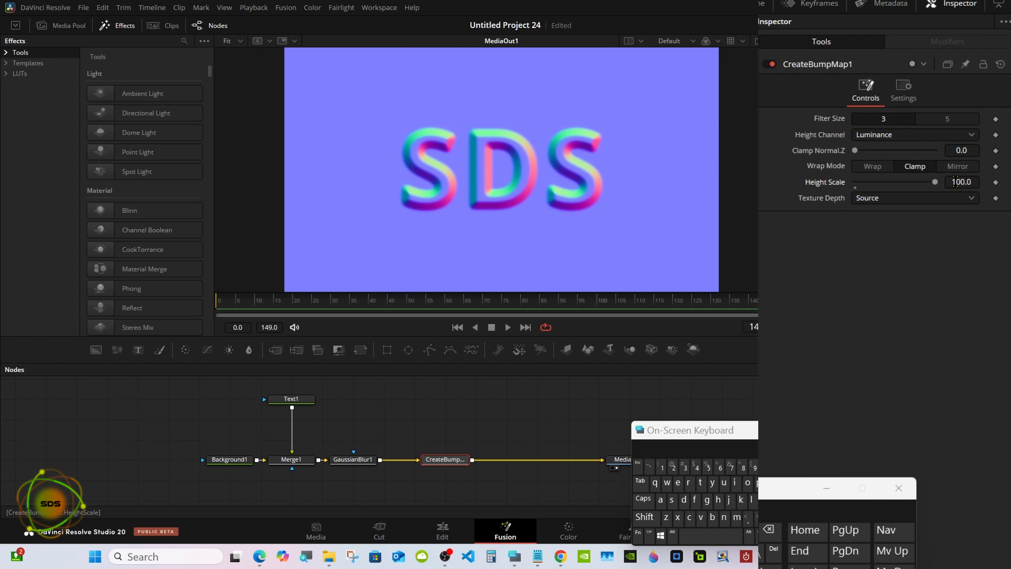
{"action": "left_click", "coordinate": [976, 180]}
{"action": "left_click", "coordinate": [770, 534]}
{"action": "left_click", "coordinate": [770, 534]}
{"action": "left_click", "coordinate": [769, 534]}
{"action": "left_click", "coordinate": [769, 534]}
{"action": "left_click", "coordinate": [770, 534]}
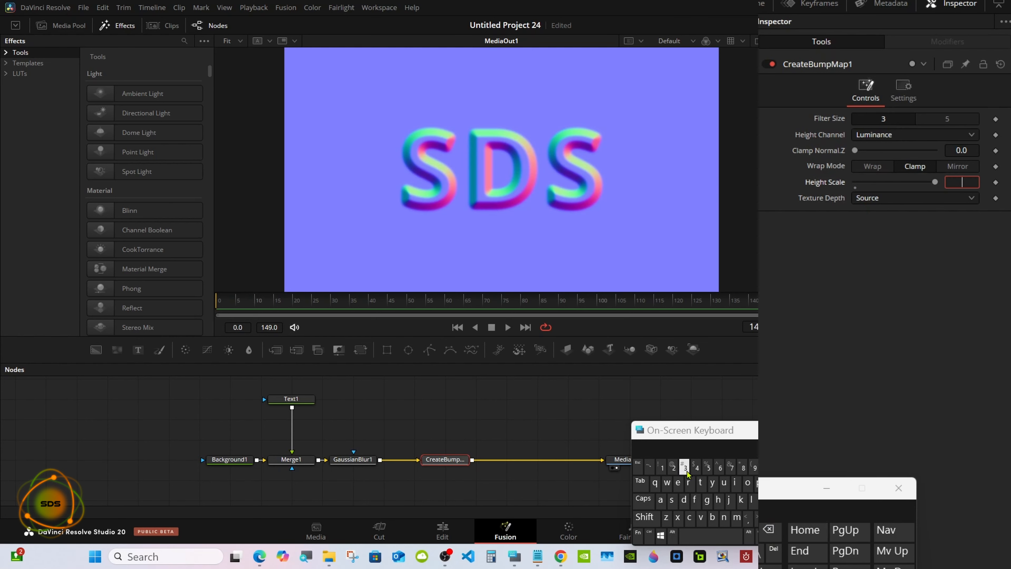
{"action": "type", "text": "200"}
{"action": "key", "text": "Return"}
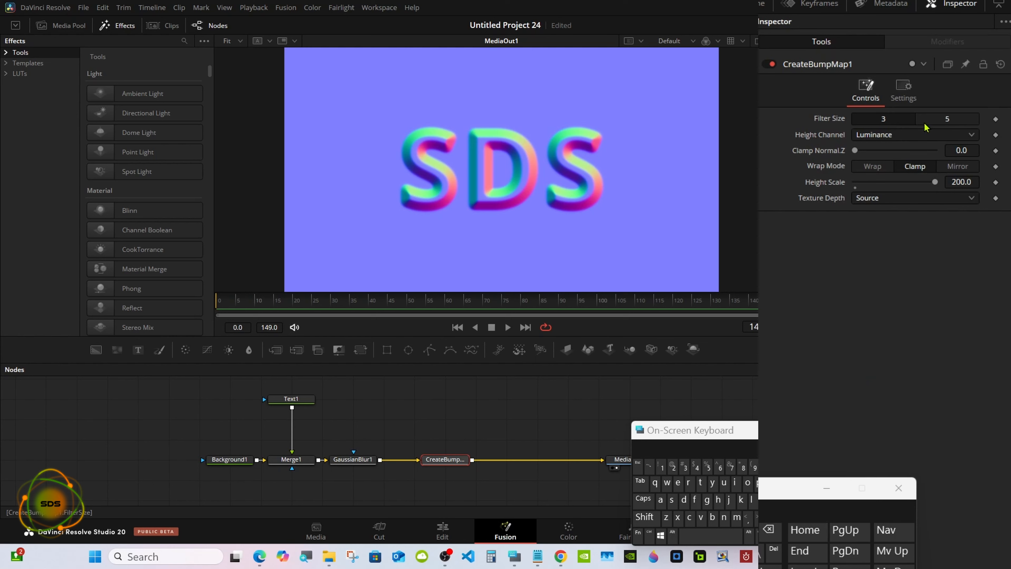
{"action": "left_click", "coordinate": [942, 120]}
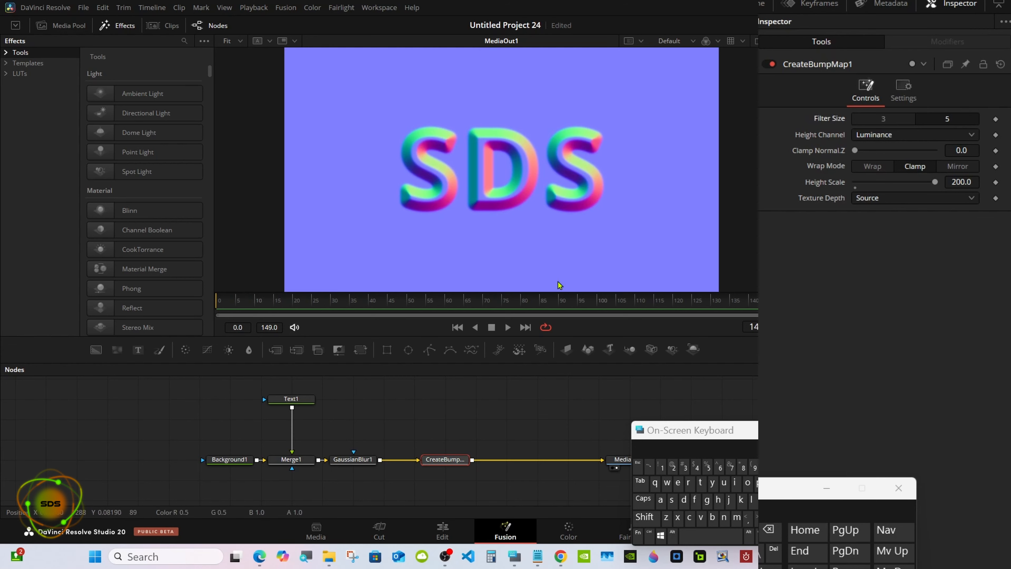
Set the GaussianBlur1 strength to 0.25
{"action": "left_click", "coordinate": [365, 460]}
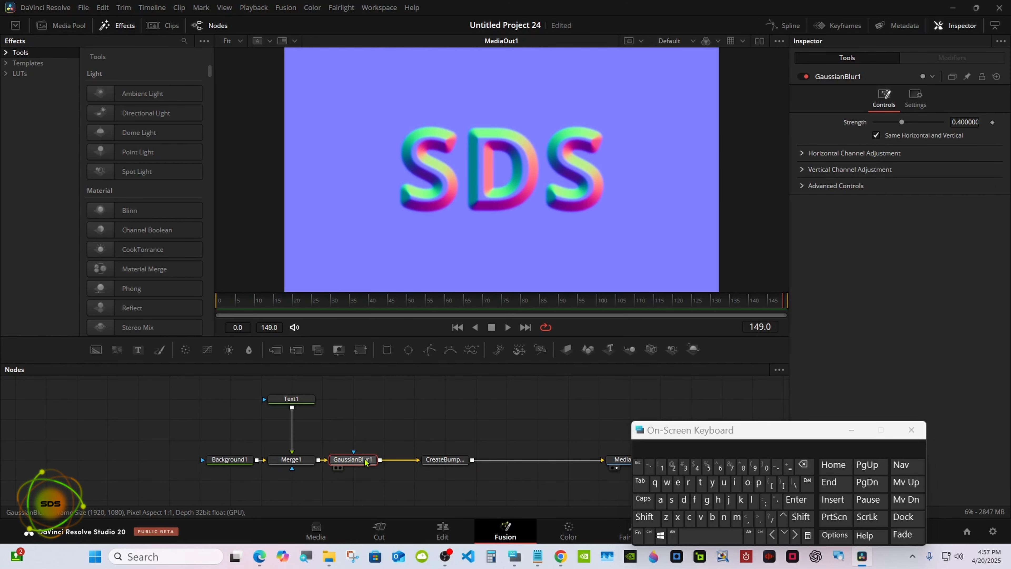
{"action": "left_click_drag", "start_coordinate": [901, 122], "coordinate": [883, 124]}
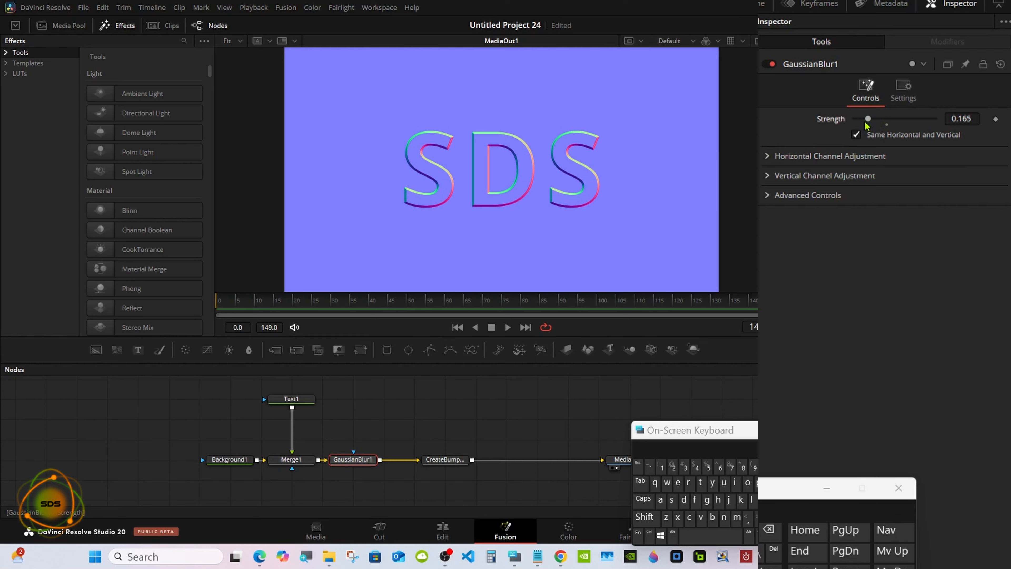
{"action": "left_click", "coordinate": [966, 117]}
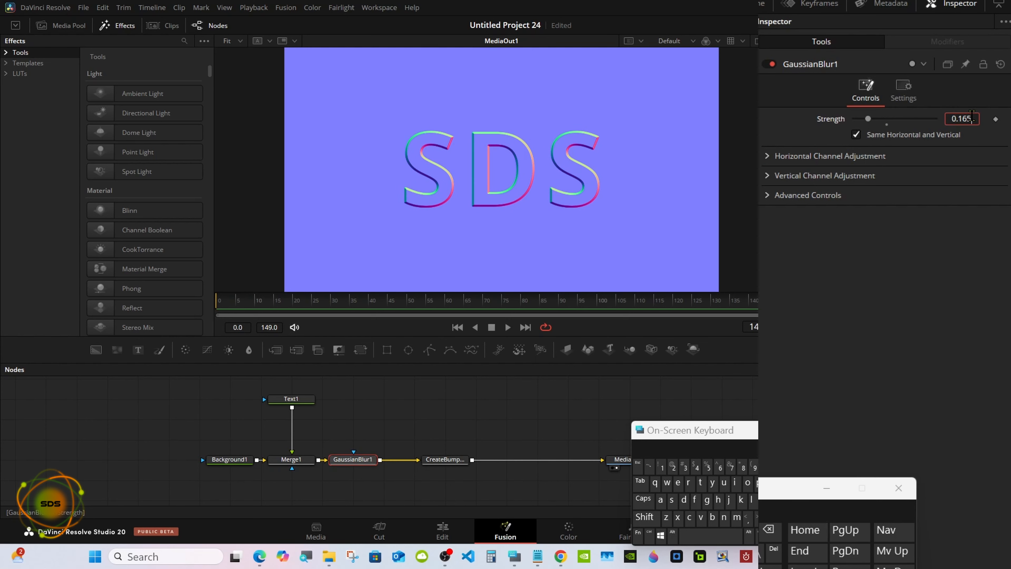
{"action": "left_click", "coordinate": [770, 532]}
{"action": "left_click", "coordinate": [769, 532]}
{"action": "left_click", "coordinate": [770, 532]}
{"action": "left_click", "coordinate": [672, 467]}
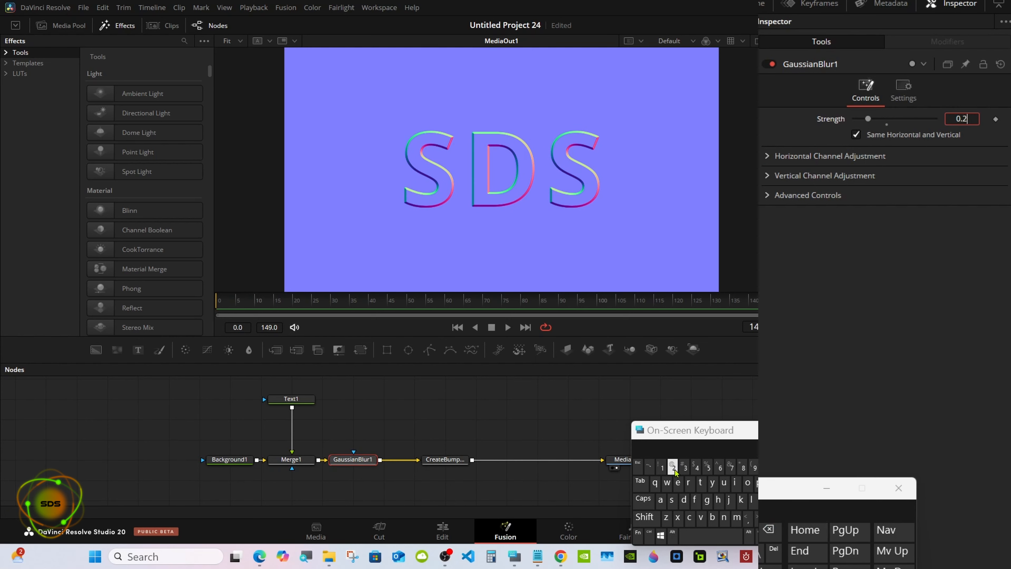
{"action": "left_click", "coordinate": [708, 467]}
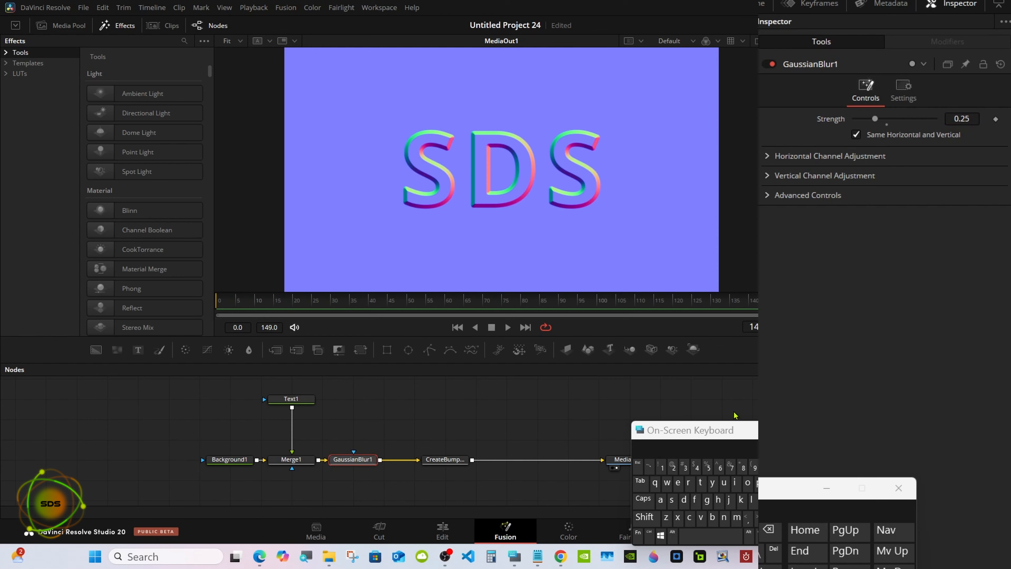
Uncover the MediaOut1 node, place the CreateBumpMap1 node closer to GaussianBlur1 and disconnect it from MediaOut1
{"action": "left_click_drag", "start_coordinate": [679, 430], "coordinate": [764, 407]}
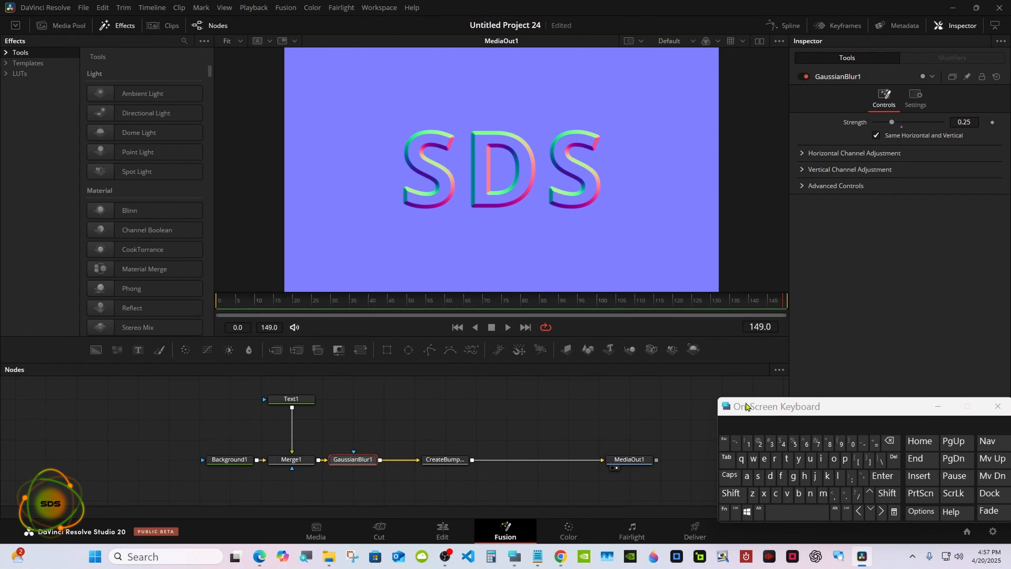
{"action": "left_click_drag", "start_coordinate": [454, 459], "coordinate": [422, 459]}
{"action": "left_click_drag", "start_coordinate": [579, 463], "coordinate": [580, 462]}
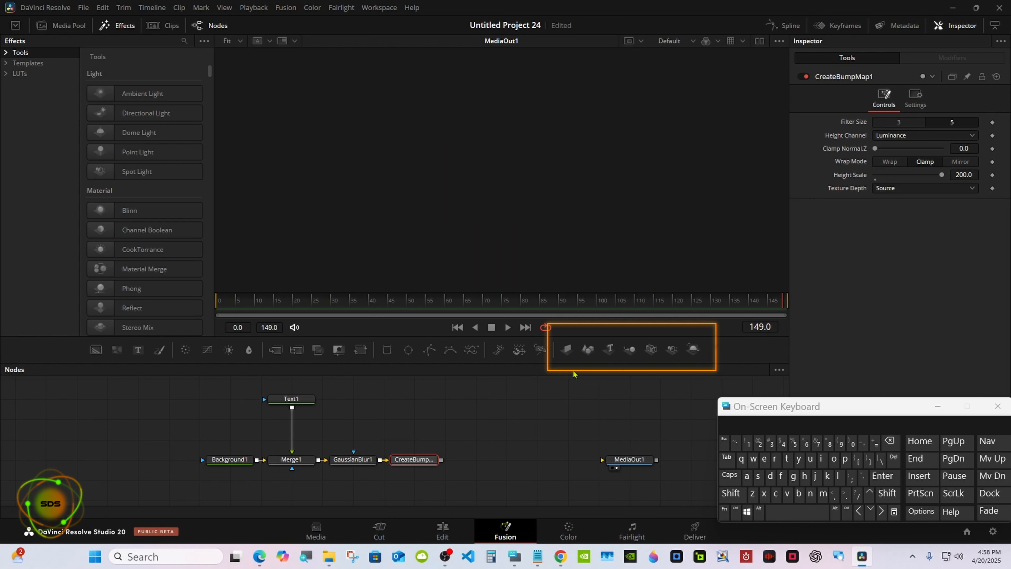
Build a 3D scene after CreateBumpMap1 with Image Plane 3D, Merge 3D, Camera 3D, Spot Light and Renderer 3D, ending in MediaOut1
{"action": "left_click", "coordinate": [567, 350]}
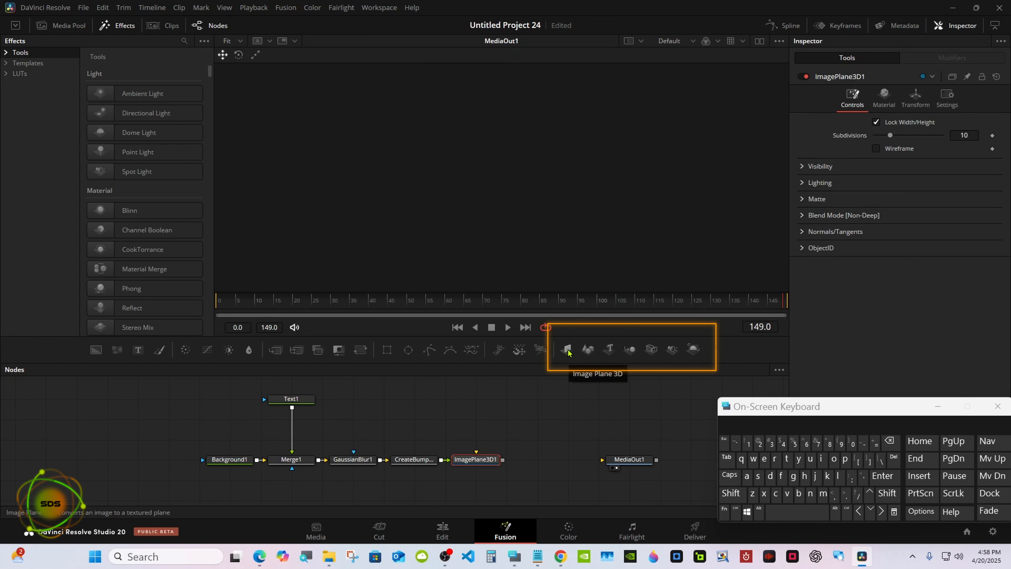
{"action": "left_click", "coordinate": [630, 350]}
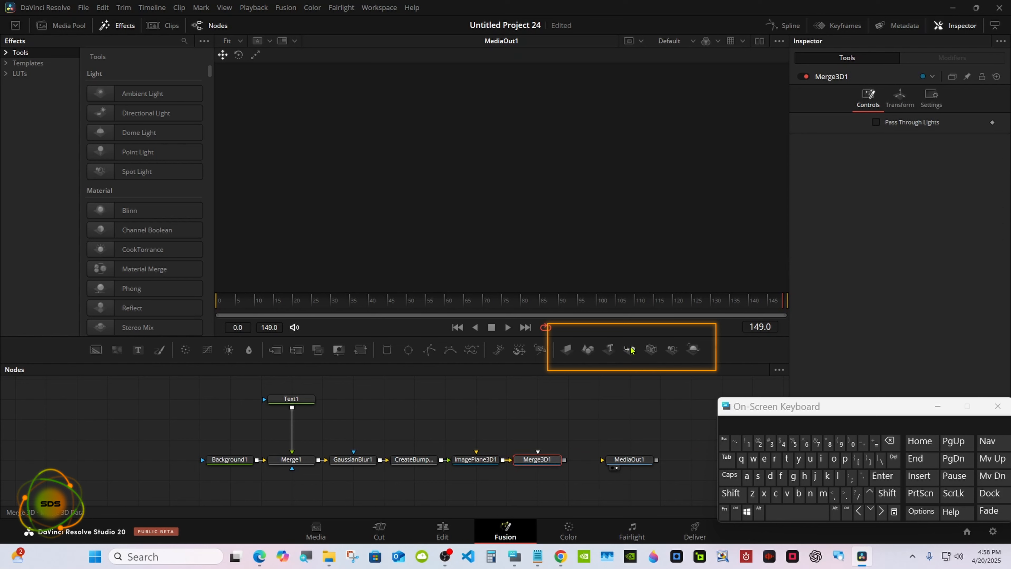
{"action": "left_click", "coordinate": [651, 350]}
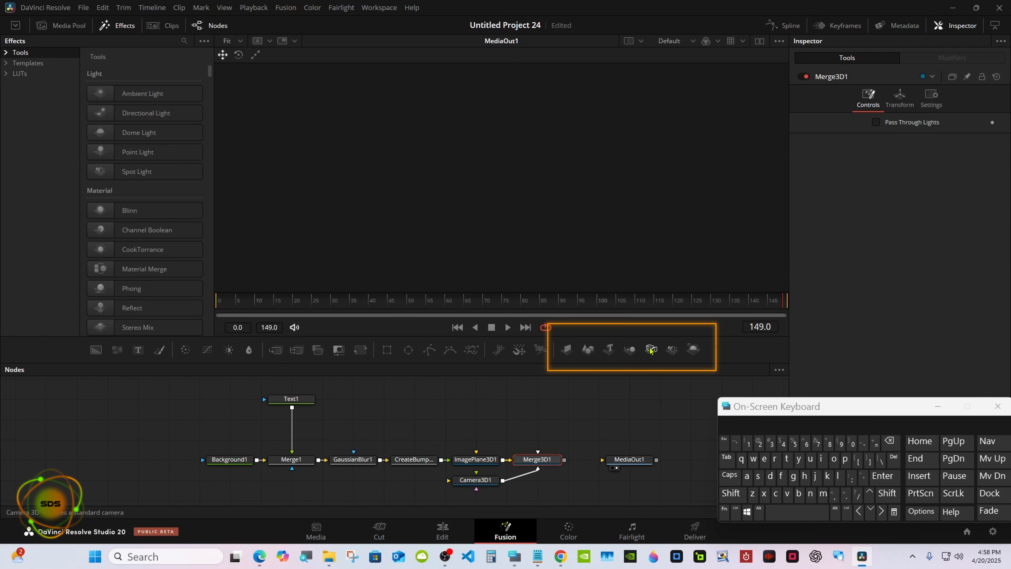
{"action": "left_click", "coordinate": [673, 349]}
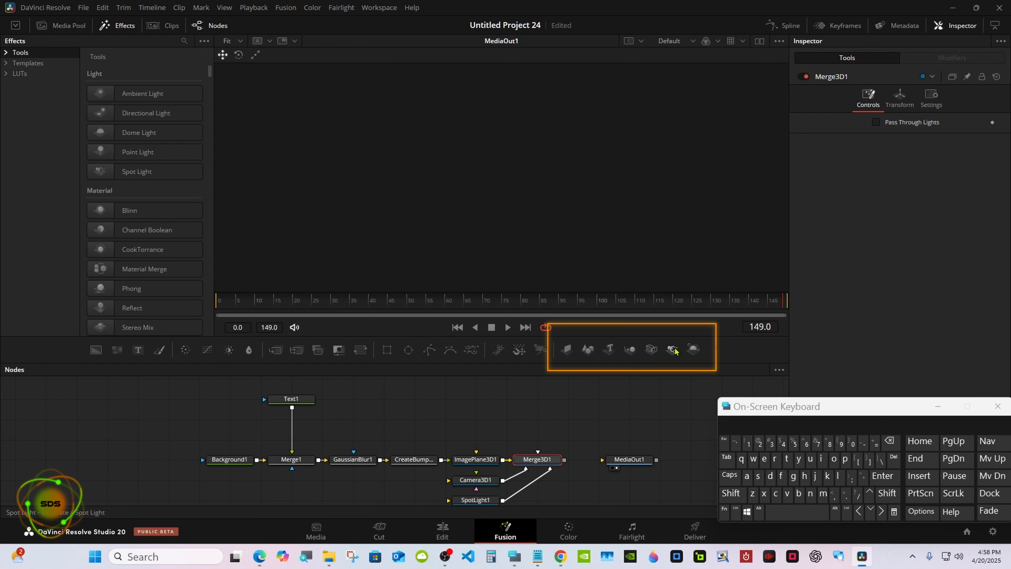
{"action": "left_click", "coordinate": [693, 349]}
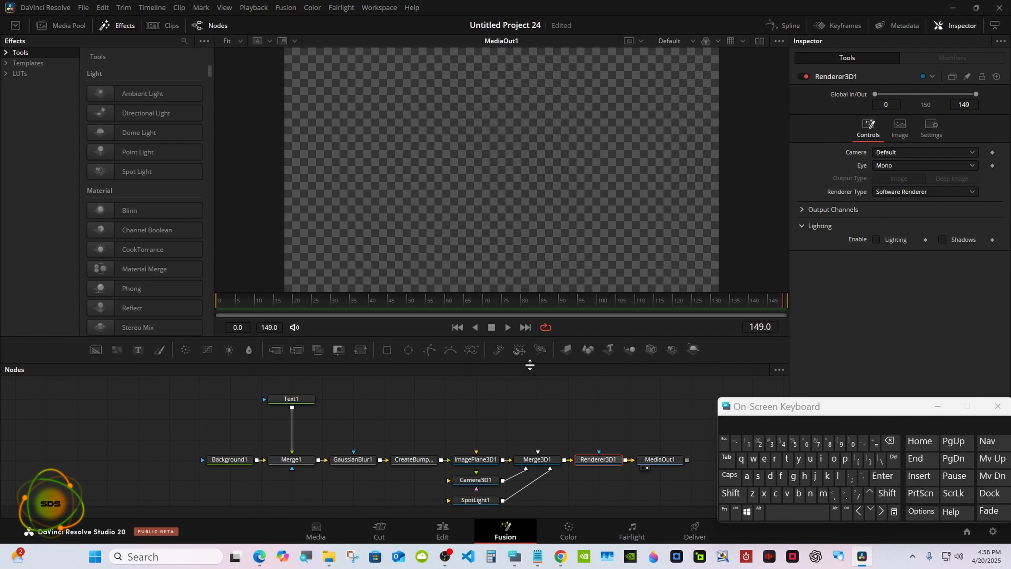
Make Camera3D1 use a target and set its Z translation to 1.64
{"action": "left_click_drag", "start_coordinate": [526, 361], "coordinate": [521, 338]}
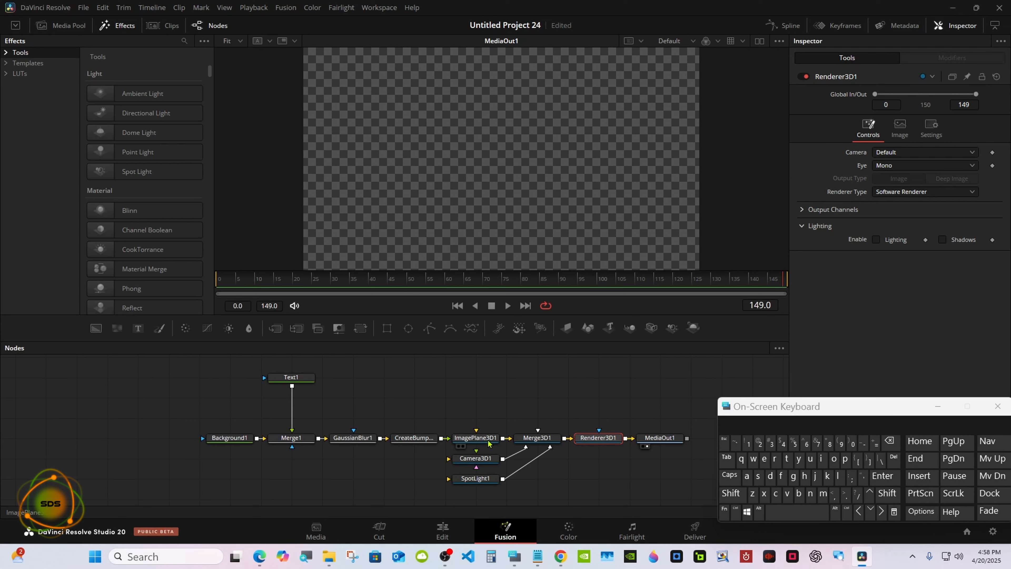
{"action": "left_click", "coordinate": [476, 458]}
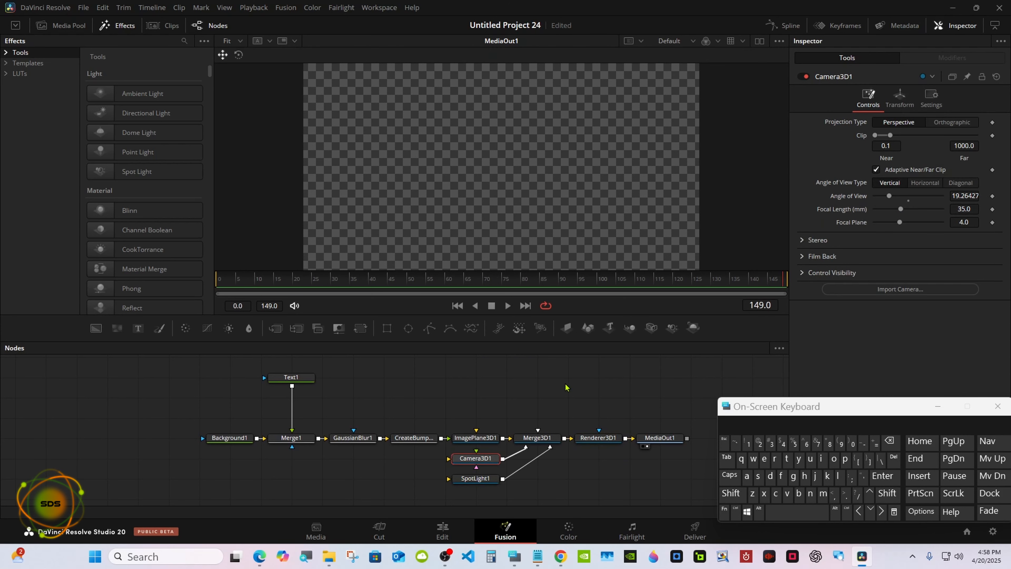
{"action": "left_click_drag", "start_coordinate": [576, 343], "coordinate": [571, 470]}
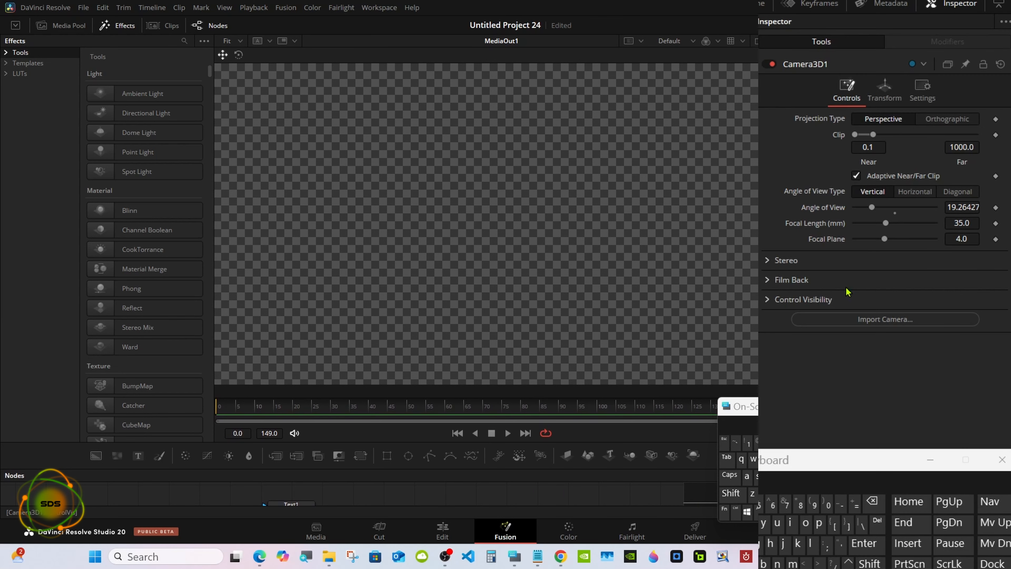
{"action": "left_click", "coordinate": [901, 102]}
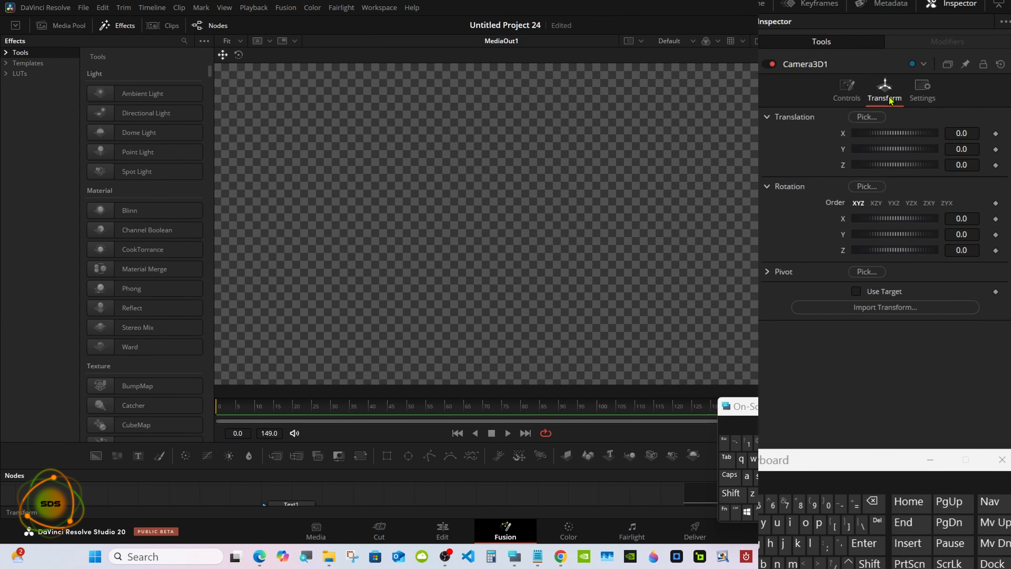
{"action": "left_click", "coordinate": [856, 292]}
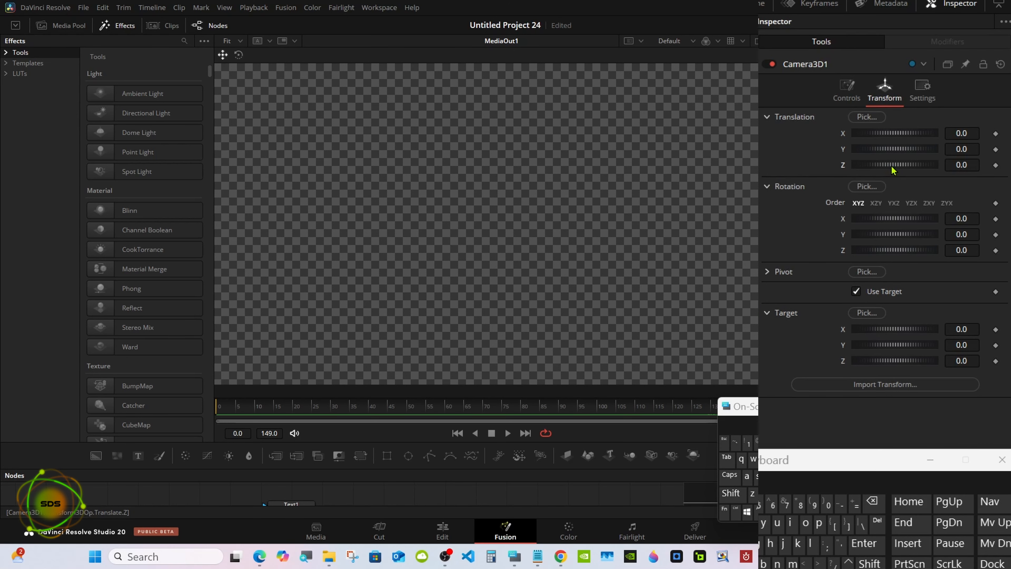
{"action": "left_click_drag", "start_coordinate": [891, 170], "coordinate": [900, 167]}
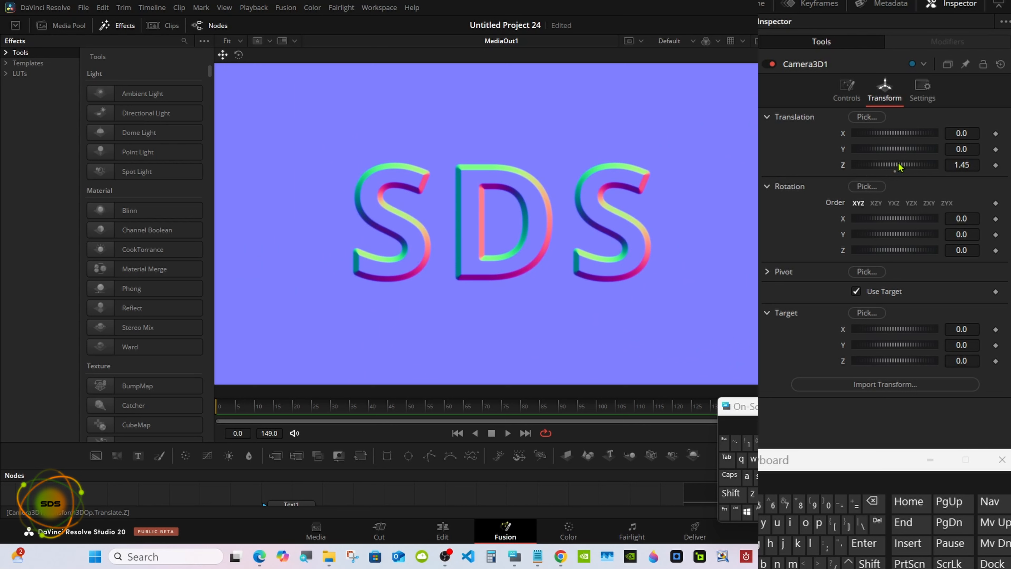
{"action": "left_click_drag", "start_coordinate": [898, 163], "coordinate": [933, 171]}
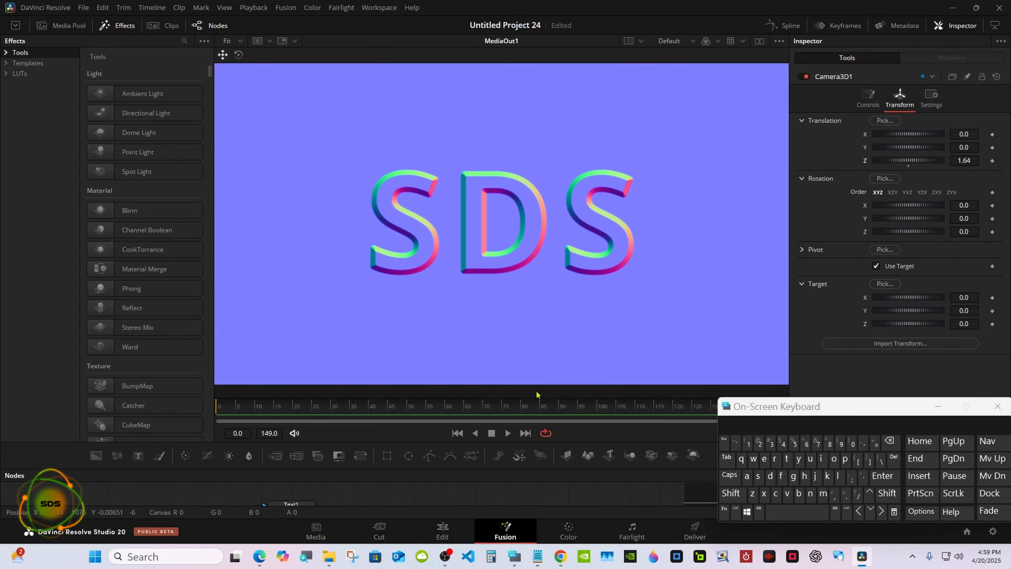
Enlarge the node area, switch to dual viewers and show Merge3D1 in the second viewer beside MediaOut1
{"action": "left_click_drag", "start_coordinate": [529, 468], "coordinate": [528, 307]}
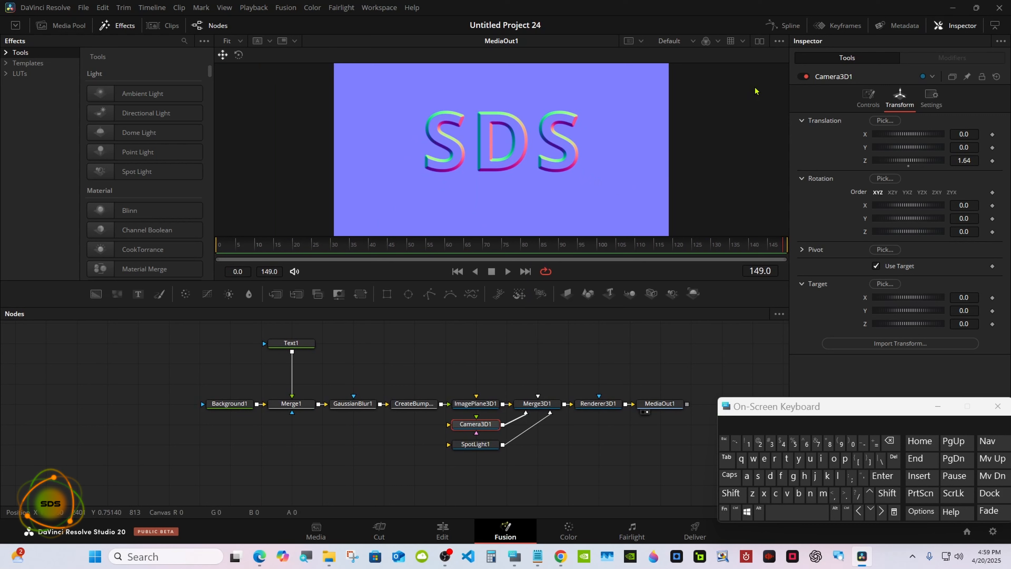
{"action": "left_click", "coordinate": [760, 41]}
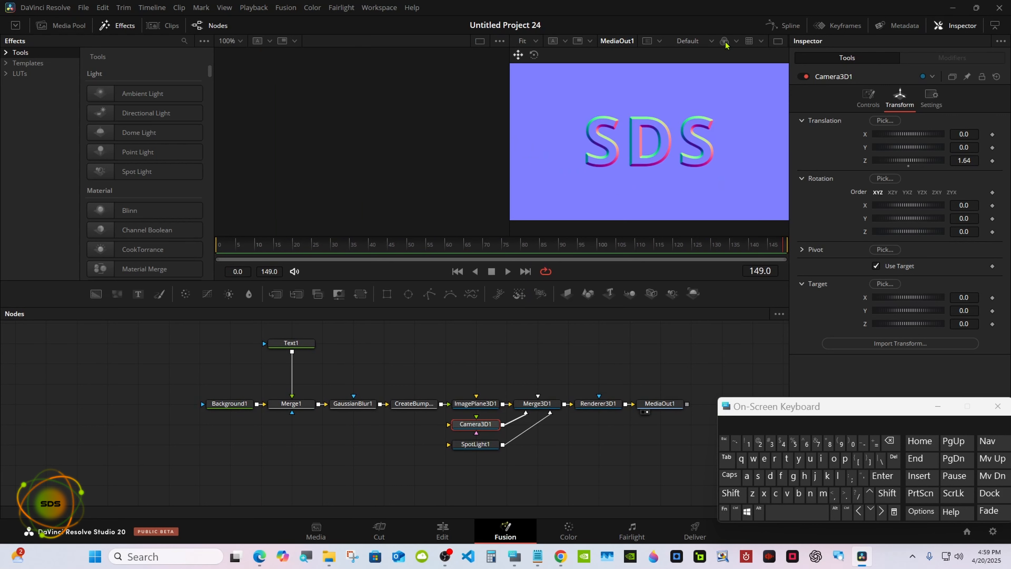
{"action": "left_click", "coordinate": [521, 411]}
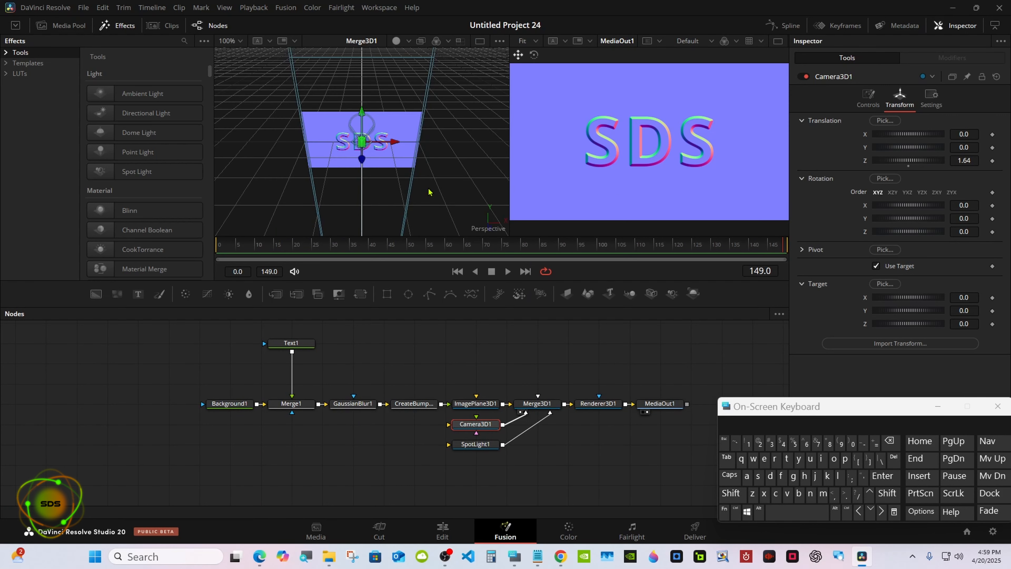
Find the Ambient Light tool by searching for amb and add it to Merge3D1
{"action": "left_click", "coordinate": [554, 407]}
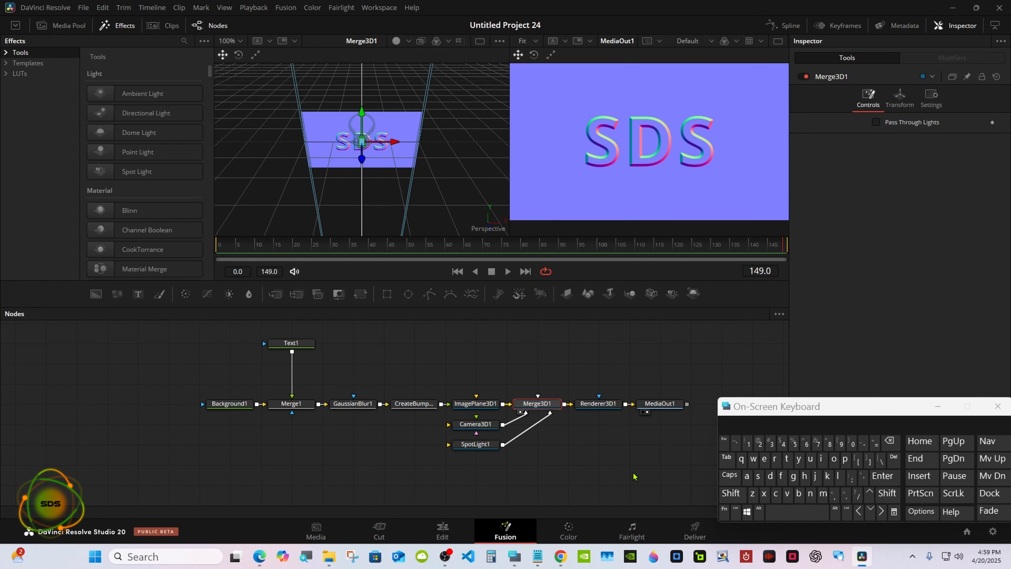
{"action": "left_click", "coordinate": [730, 493]}
{"action": "left_click", "coordinate": [778, 513]}
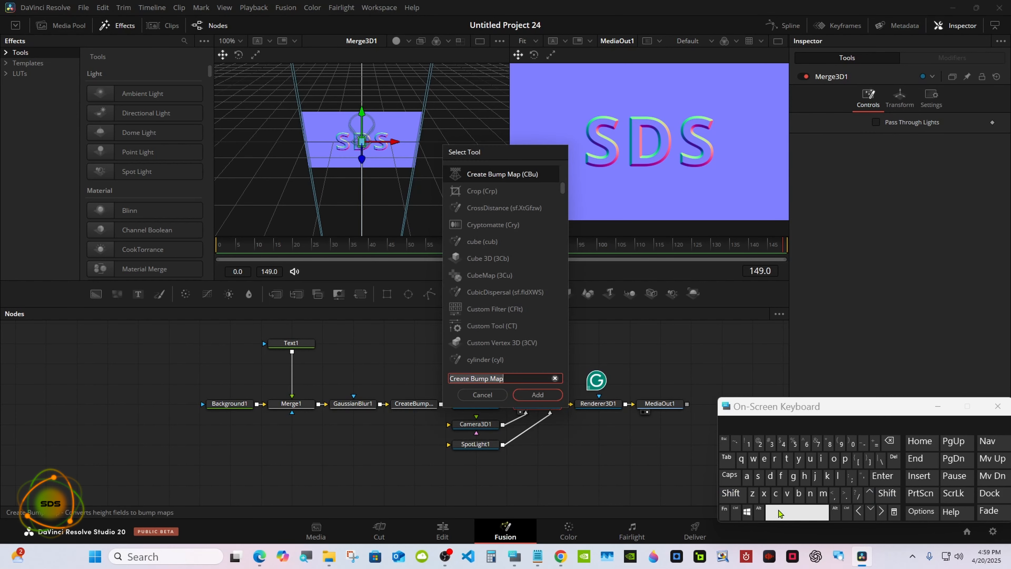
{"action": "left_click", "coordinate": [746, 476]}
{"action": "left_click", "coordinate": [822, 493]}
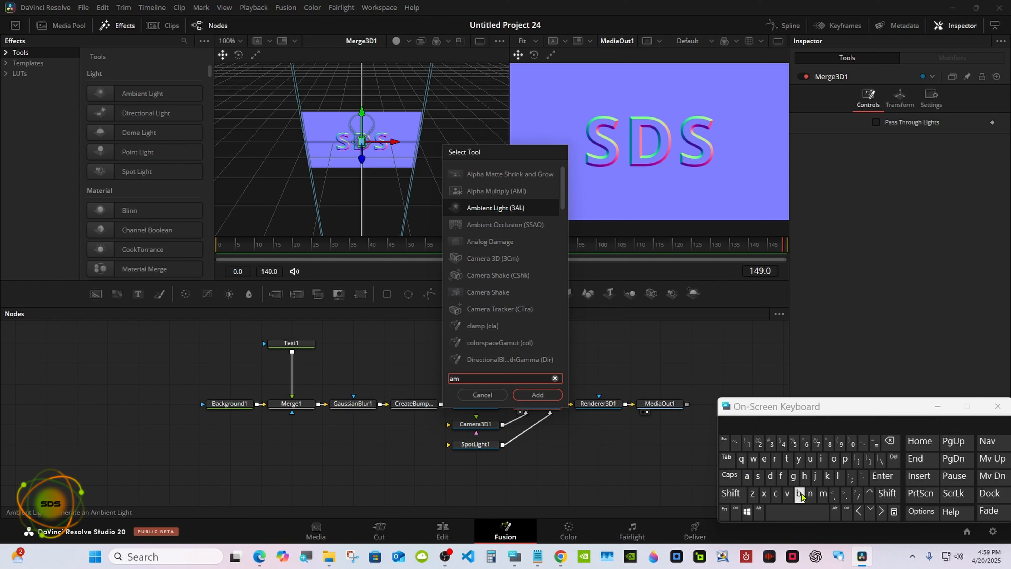
{"action": "left_click", "coordinate": [801, 494]}
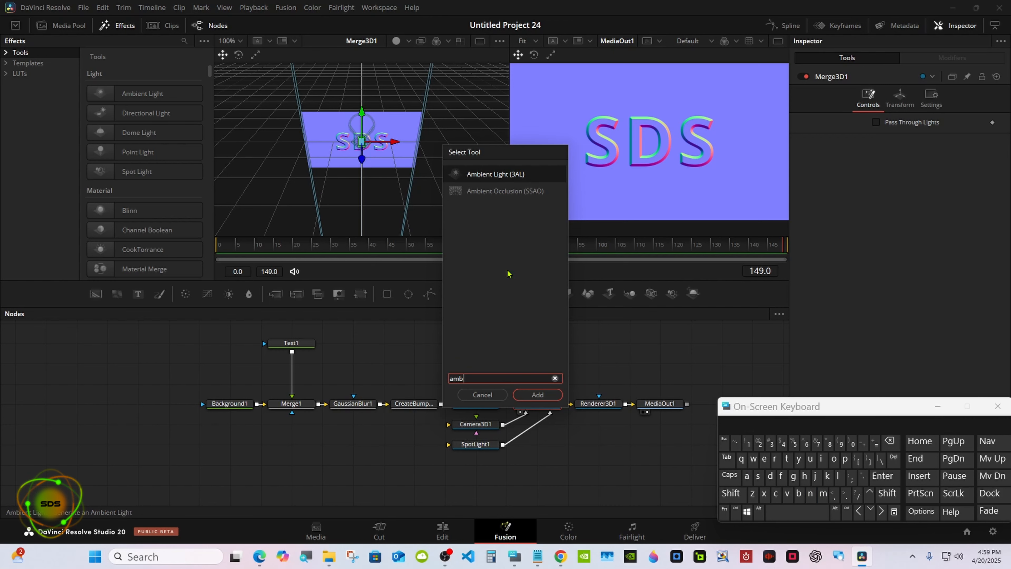
{"action": "left_click", "coordinate": [492, 176]}
{"action": "left_click", "coordinate": [534, 394]}
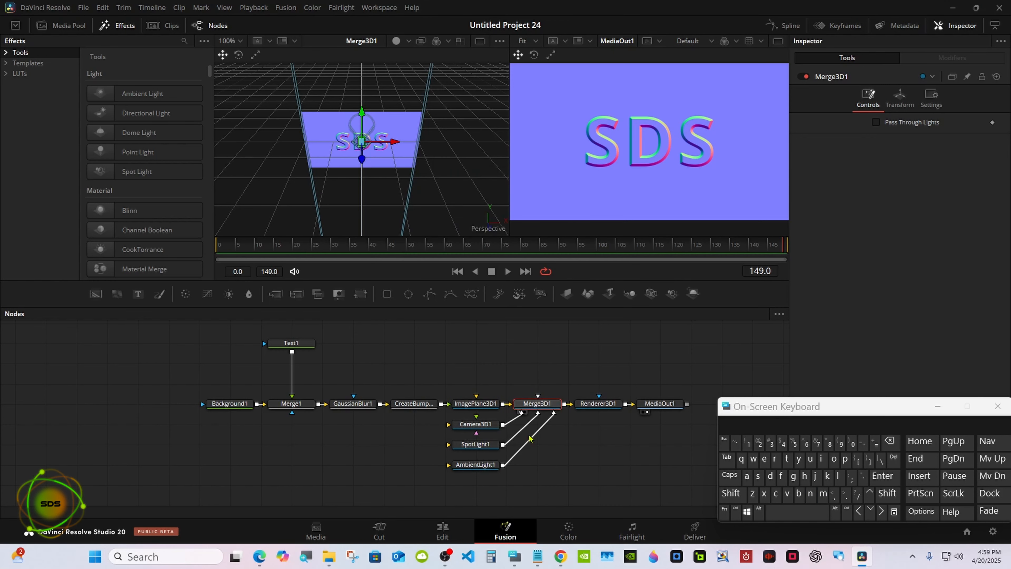
Set Renderer3D1 to the Hardware Renderer and enable both lighting and shadows
{"action": "left_click", "coordinate": [723, 490]}
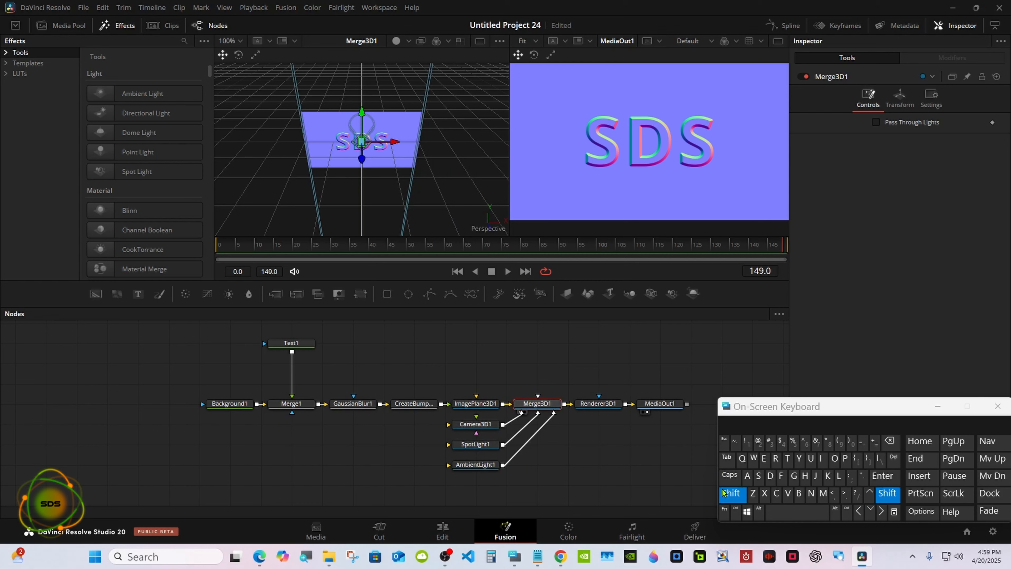
{"action": "left_click_drag", "start_coordinate": [376, 207], "coordinate": [453, 158]}
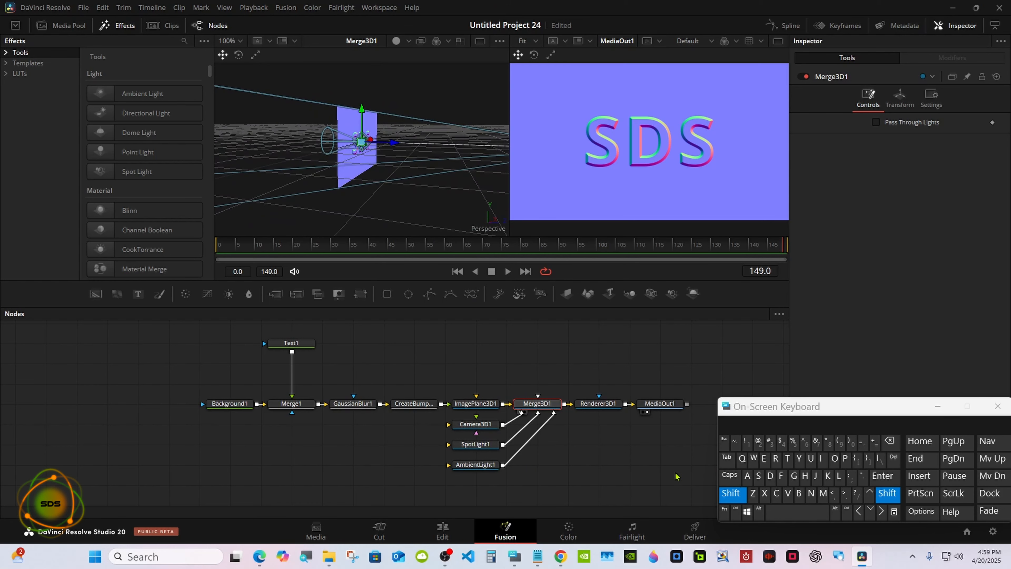
{"action": "left_click", "coordinate": [606, 404]}
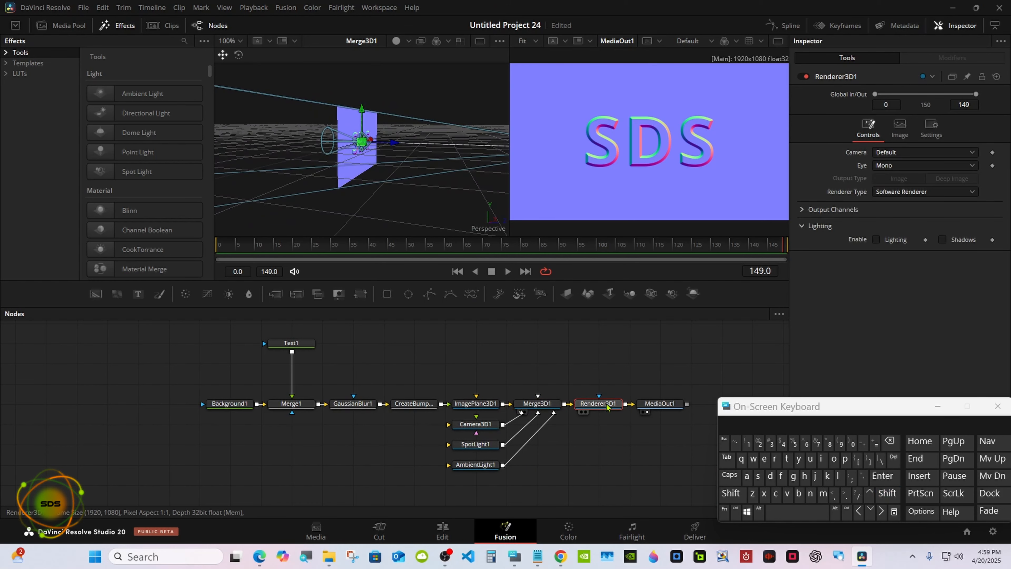
{"action": "left_click", "coordinate": [919, 192]}
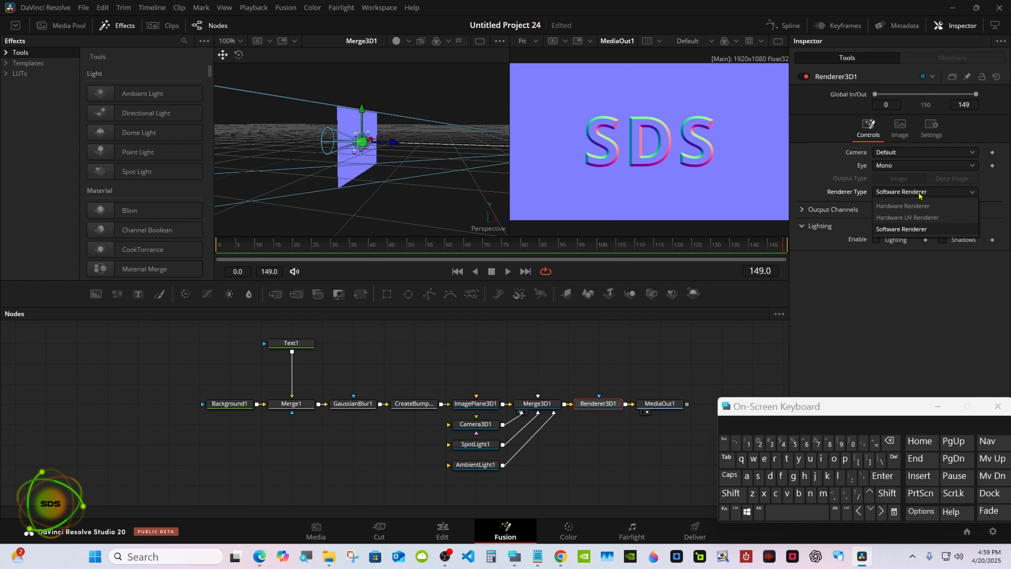
{"action": "left_click", "coordinate": [916, 206]}
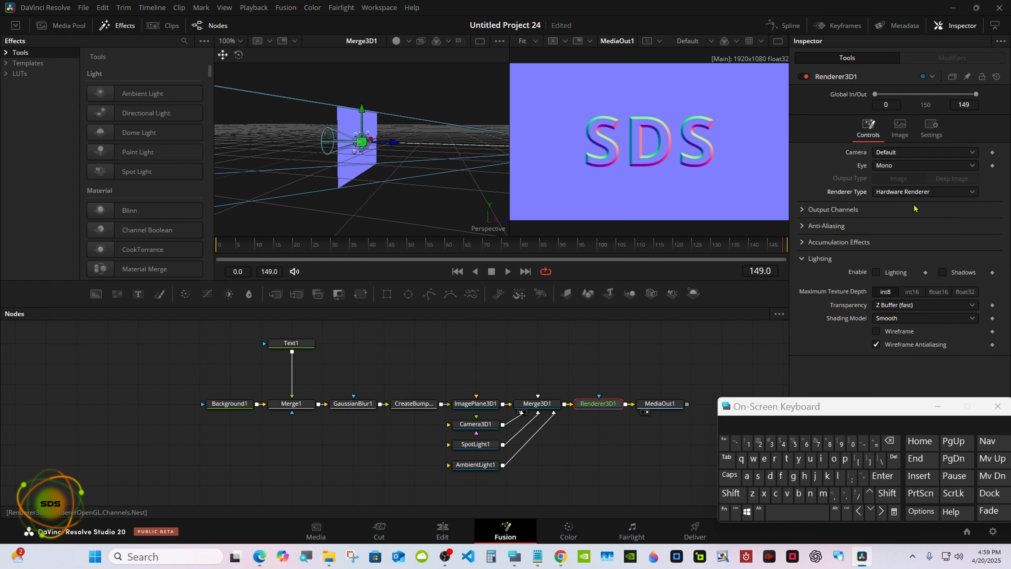
{"action": "left_click", "coordinate": [876, 272]}
{"action": "left_click", "coordinate": [942, 272]}
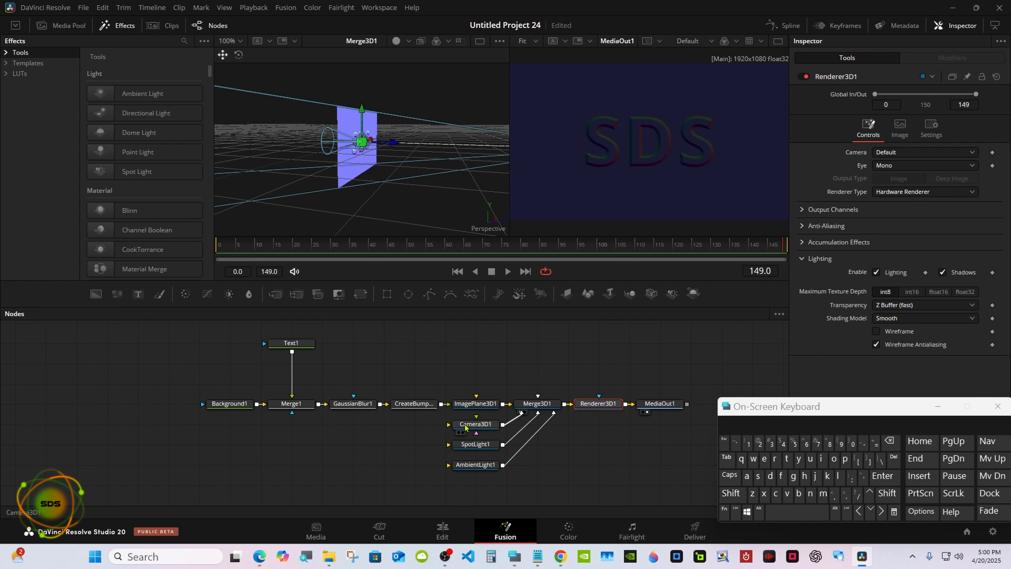
Make SpotLight1 use a target and fit the Merge3D1 scene in its viewer
{"action": "left_click", "coordinate": [479, 447]}
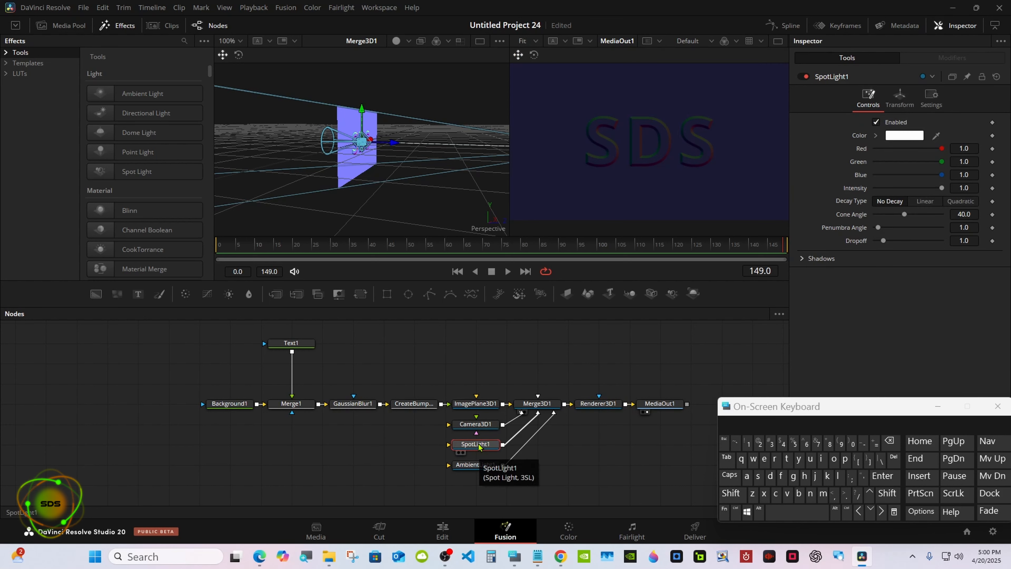
{"action": "left_click", "coordinate": [898, 100]}
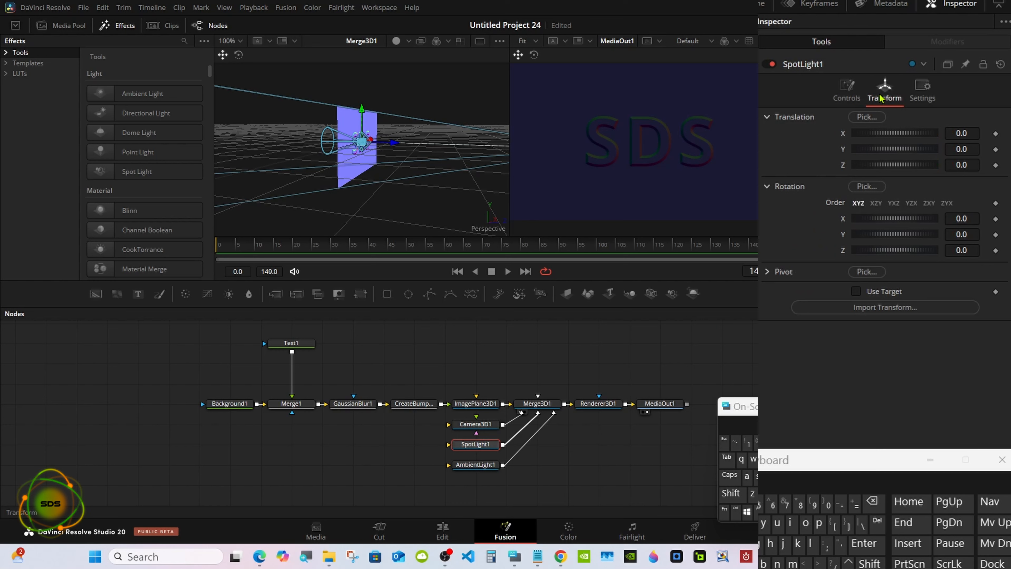
{"action": "left_click", "coordinate": [856, 292]}
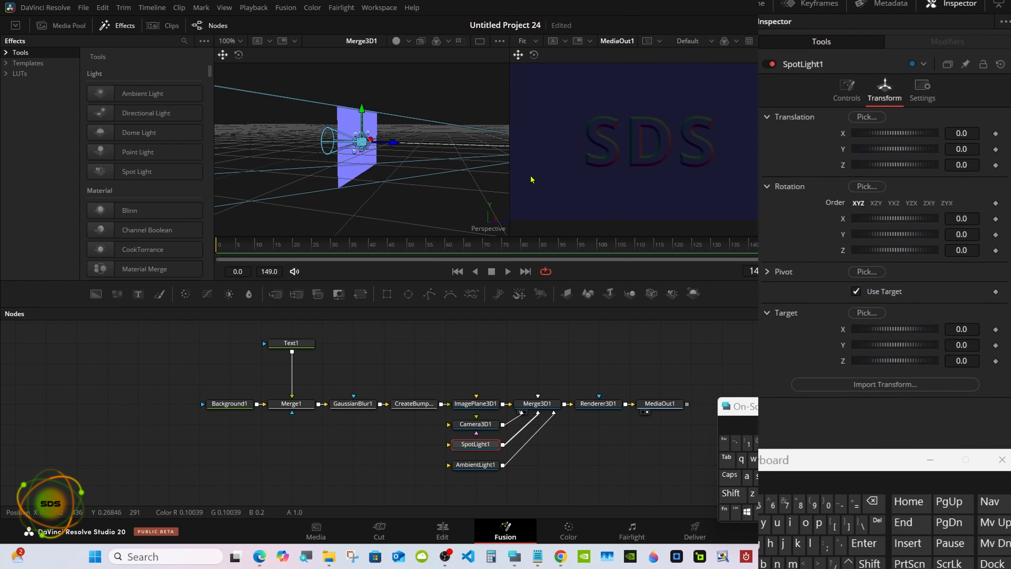
{"action": "right_click", "coordinate": [435, 166]}
{"action": "mouse_move", "coordinate": [493, 174]}
{"action": "left_click", "coordinate": [569, 172]}
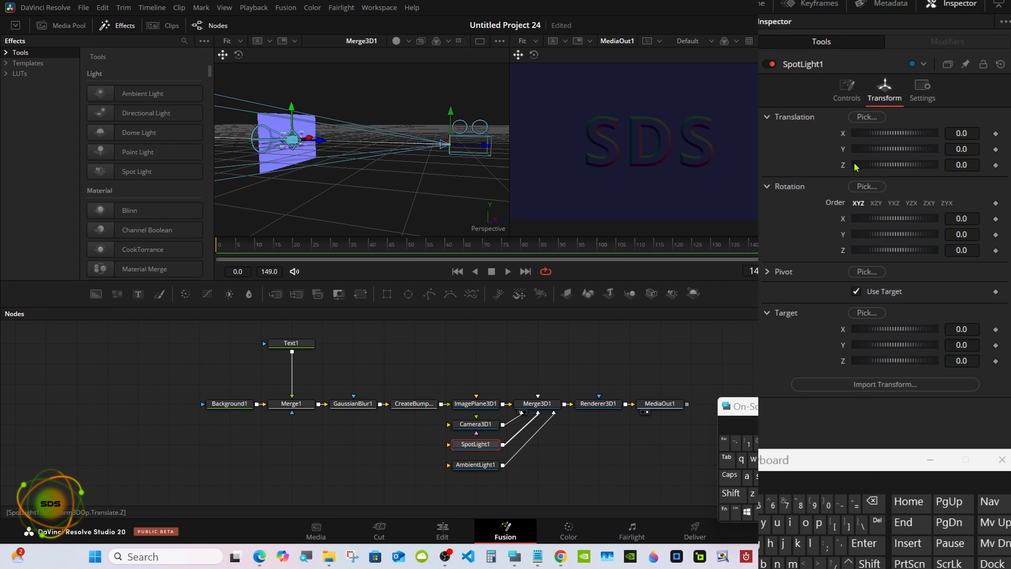
Set SpotLight1's translation to Z 1.88 and Y 0.725, and its cone angle to 90
{"action": "left_click_drag", "start_coordinate": [879, 167], "coordinate": [888, 164]}
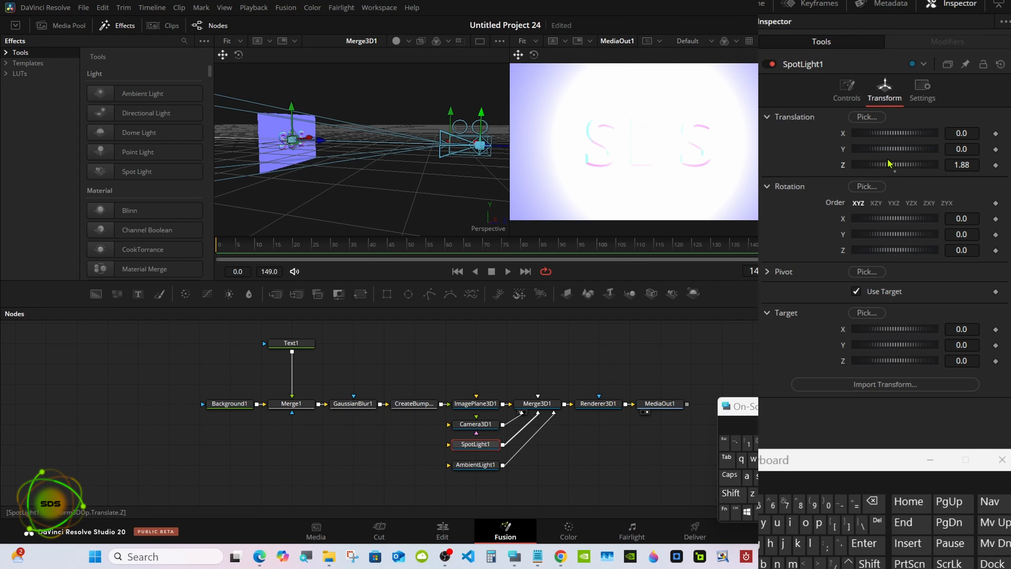
{"action": "left_click_drag", "start_coordinate": [887, 149], "coordinate": [904, 141]}
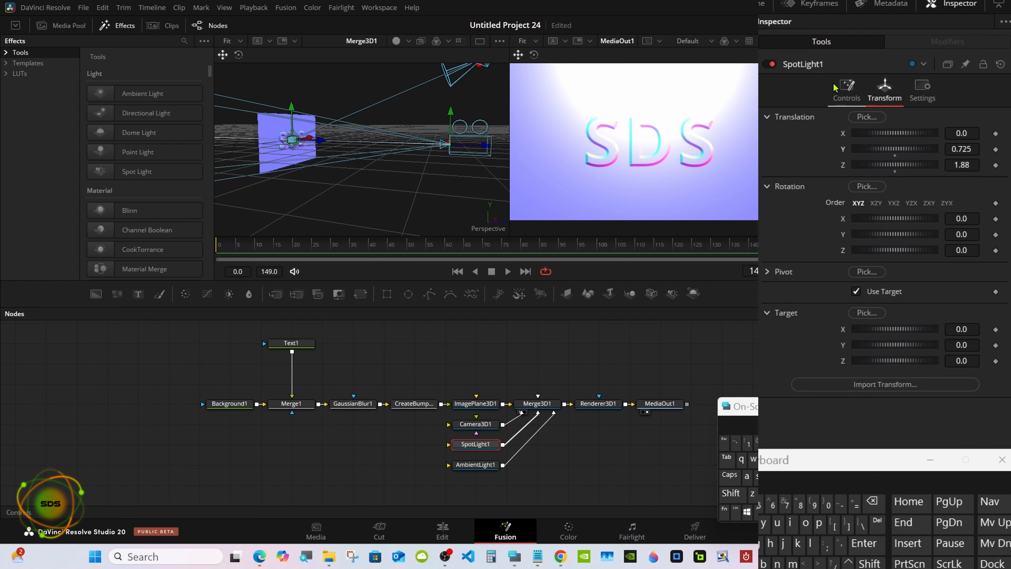
{"action": "left_click", "coordinate": [842, 87]}
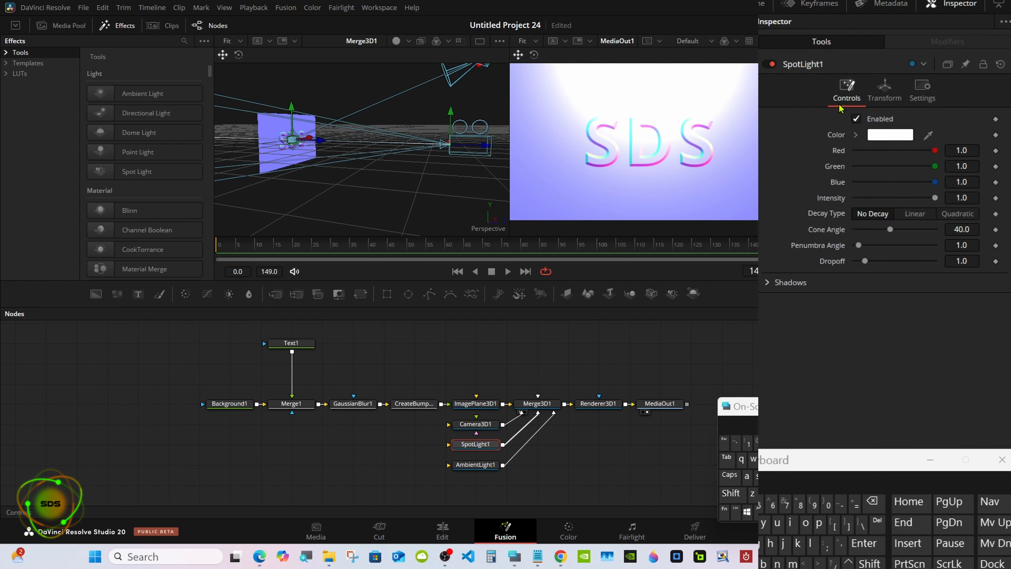
{"action": "left_click_drag", "start_coordinate": [890, 229], "coordinate": [962, 229]}
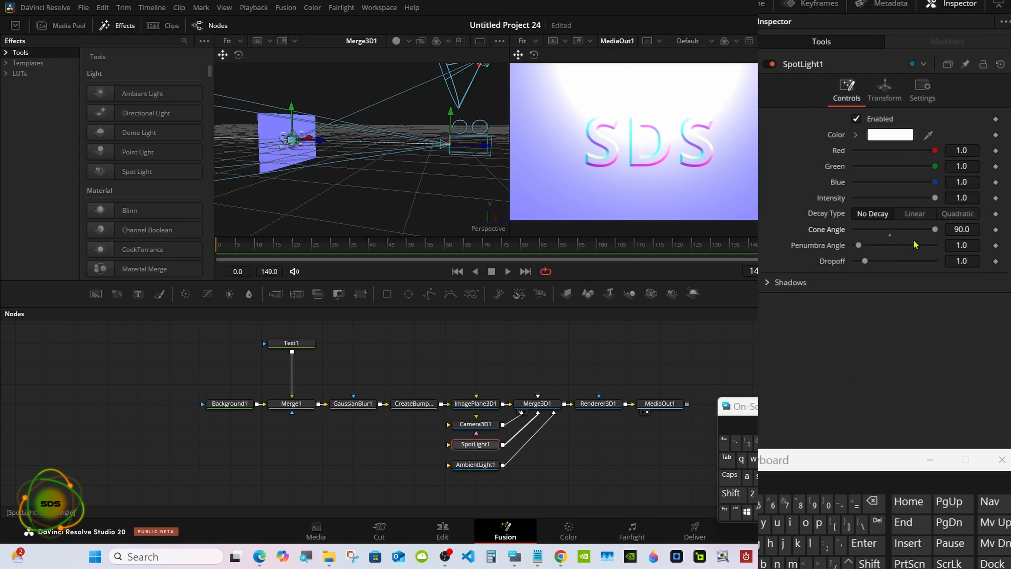
Set the specular intensity of ImagePlane3D1's material to 0
{"action": "left_click", "coordinate": [491, 406]}
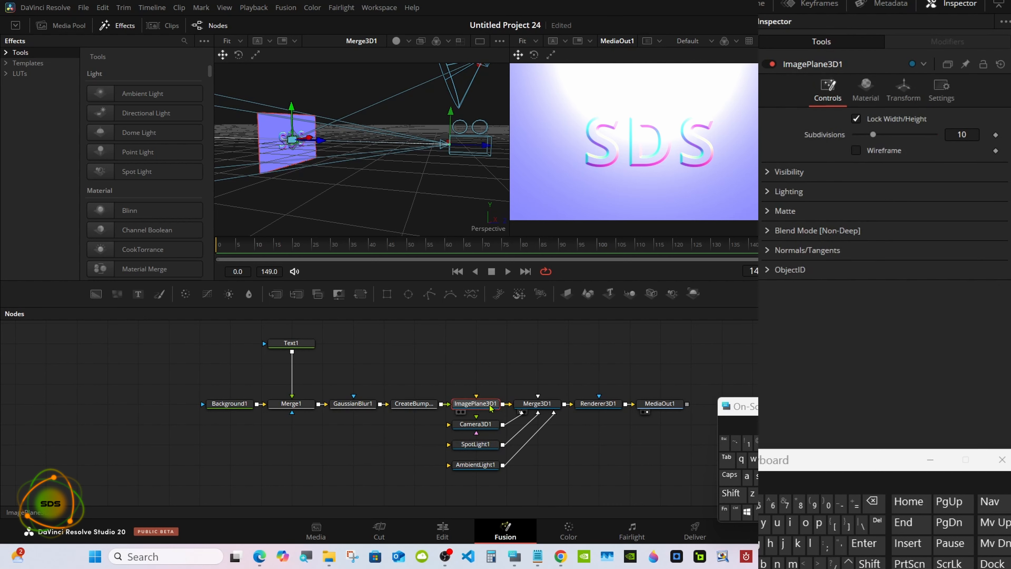
{"action": "left_click", "coordinate": [862, 96]}
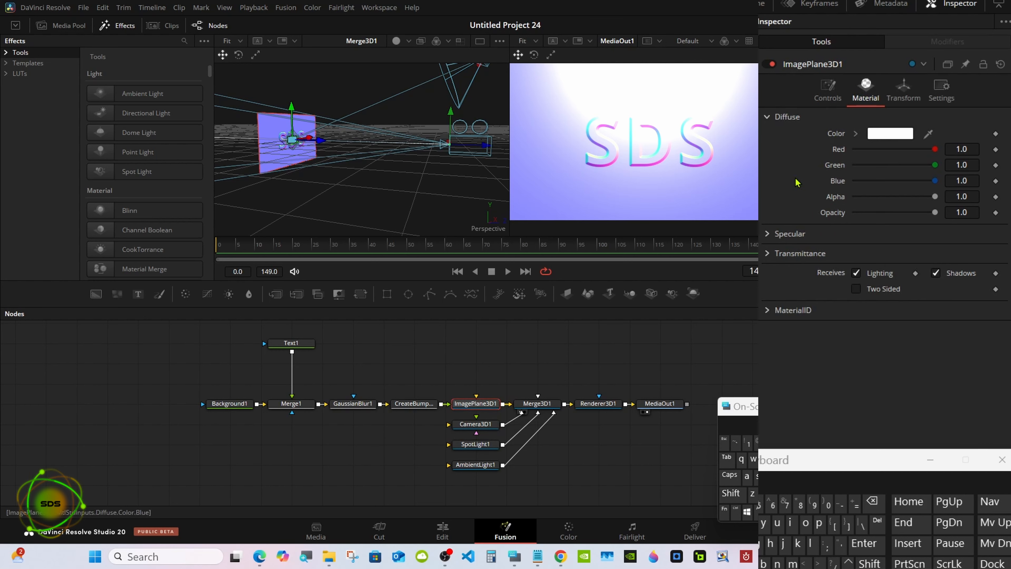
{"action": "left_click", "coordinate": [768, 235]}
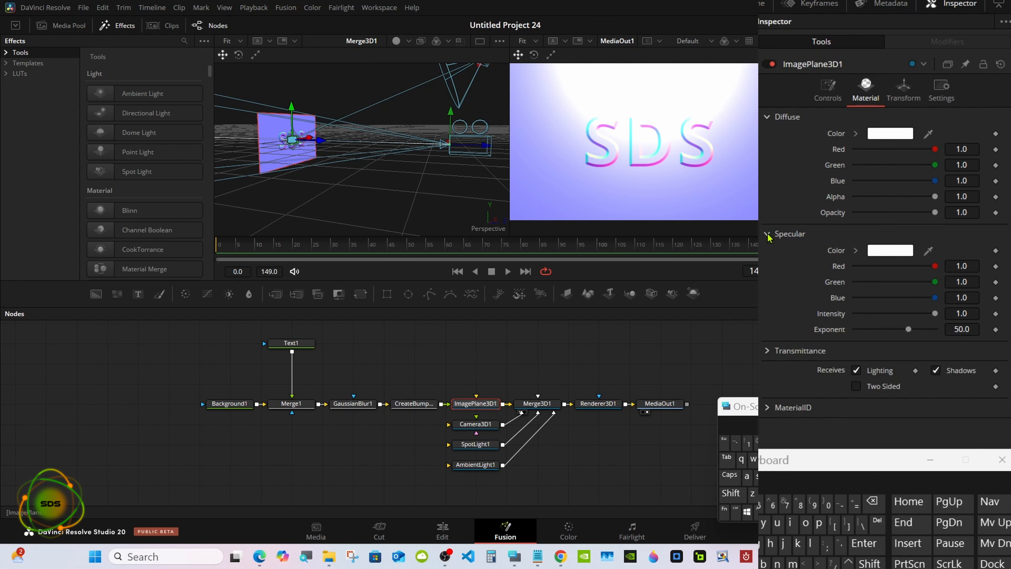
{"action": "left_click_drag", "start_coordinate": [935, 313], "coordinate": [810, 317]}
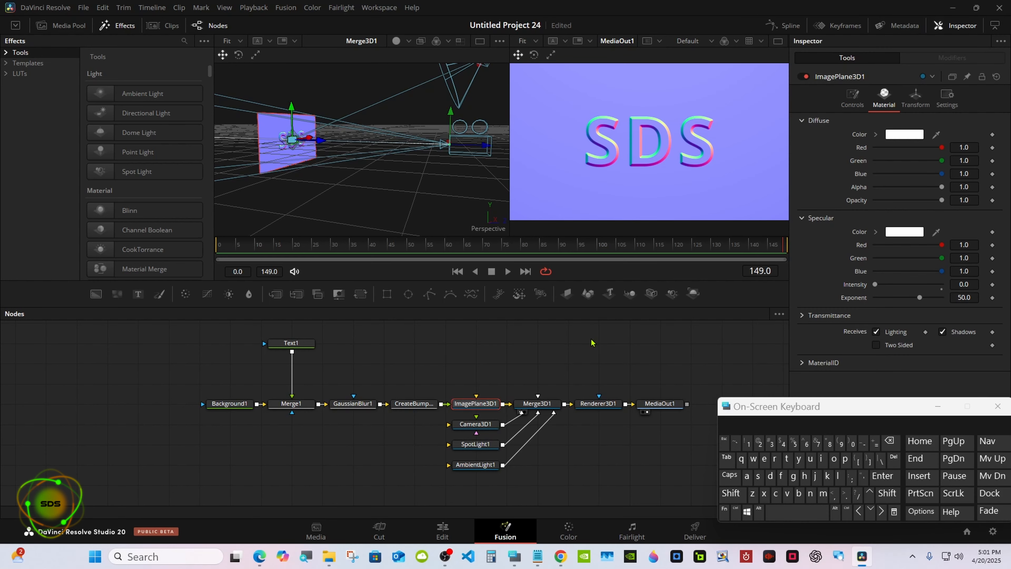
Set AmbientLight1's Y translation to 1.072
{"action": "left_click", "coordinate": [478, 465]}
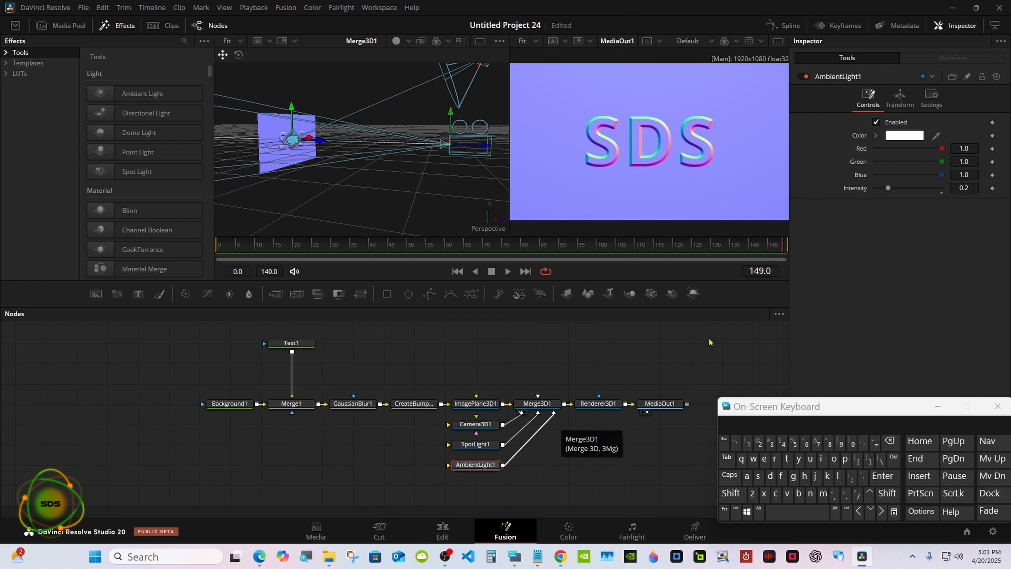
{"action": "left_click", "coordinate": [899, 102]}
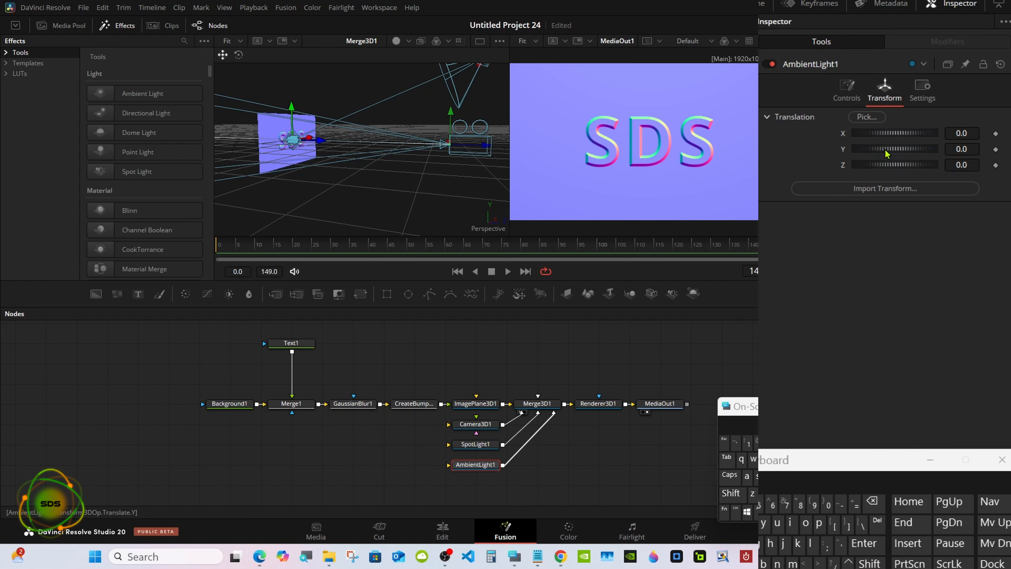
{"action": "left_click_drag", "start_coordinate": [886, 153], "coordinate": [912, 150]}
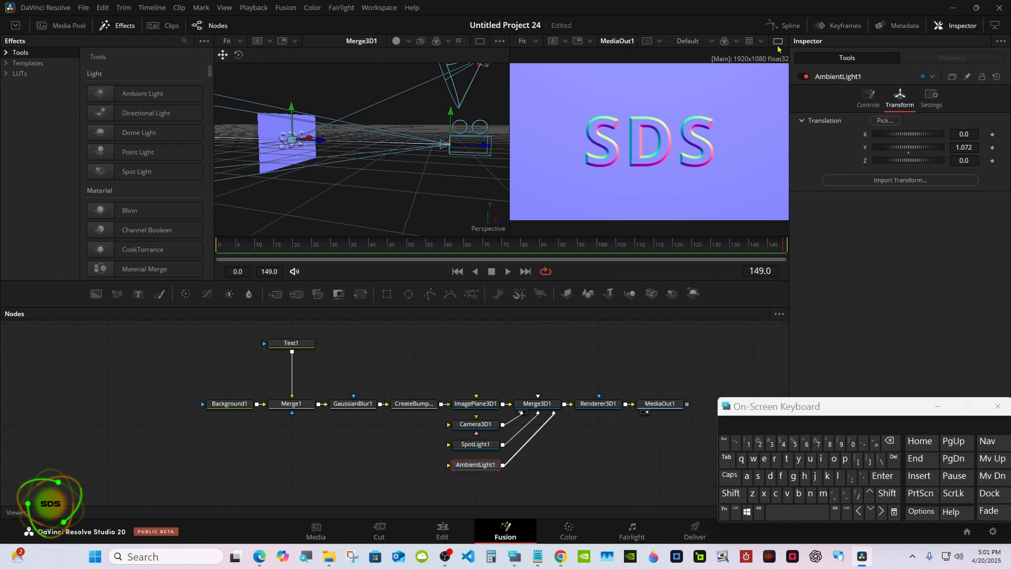
Switch to a single MediaOut1 viewer and insert a Color Corrector between Renderer3D1 and MediaOut1, spacing the nodes apart
{"action": "left_click", "coordinate": [777, 41]}
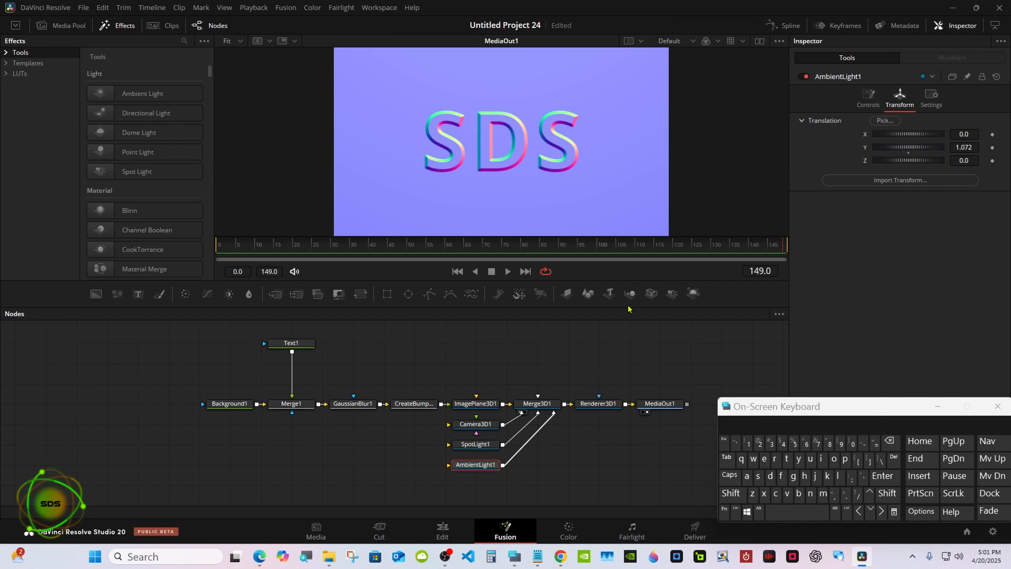
{"action": "left_click_drag", "start_coordinate": [755, 405], "coordinate": [608, 459]}
{"action": "left_click_drag", "start_coordinate": [661, 403], "coordinate": [752, 403]}
{"action": "left_click", "coordinate": [602, 404]}
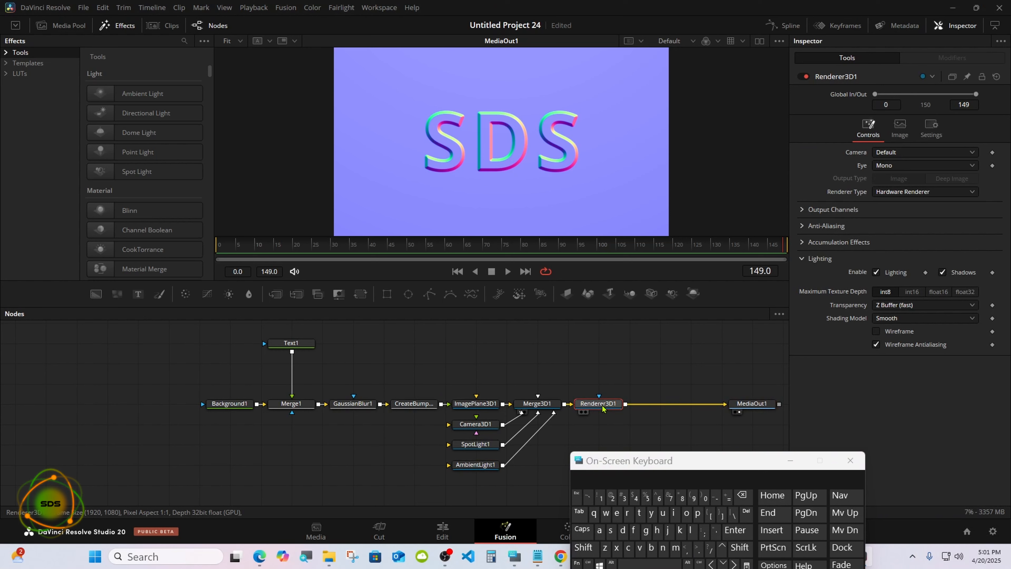
{"action": "left_click", "coordinate": [186, 295]}
{"action": "left_click_drag", "start_coordinate": [655, 403], "coordinate": [688, 405]}
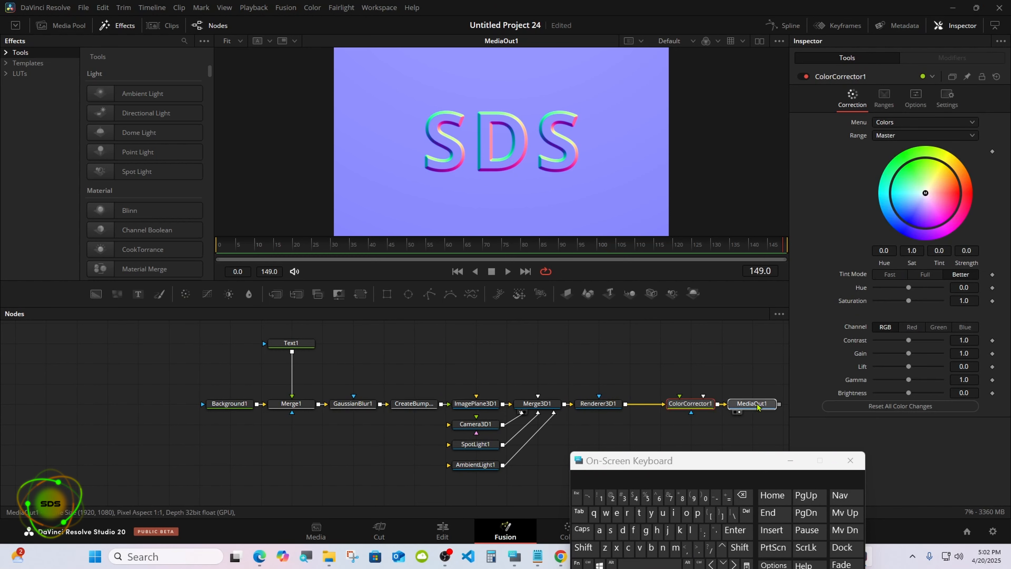
{"action": "left_click_drag", "start_coordinate": [748, 404], "coordinate": [779, 404]}
{"action": "left_click_drag", "start_coordinate": [685, 406], "coordinate": [717, 406]}
Try a magenta tint in ColorCorrector1 and reset all its color changes
{"action": "left_click_drag", "start_coordinate": [925, 193], "coordinate": [944, 239]}
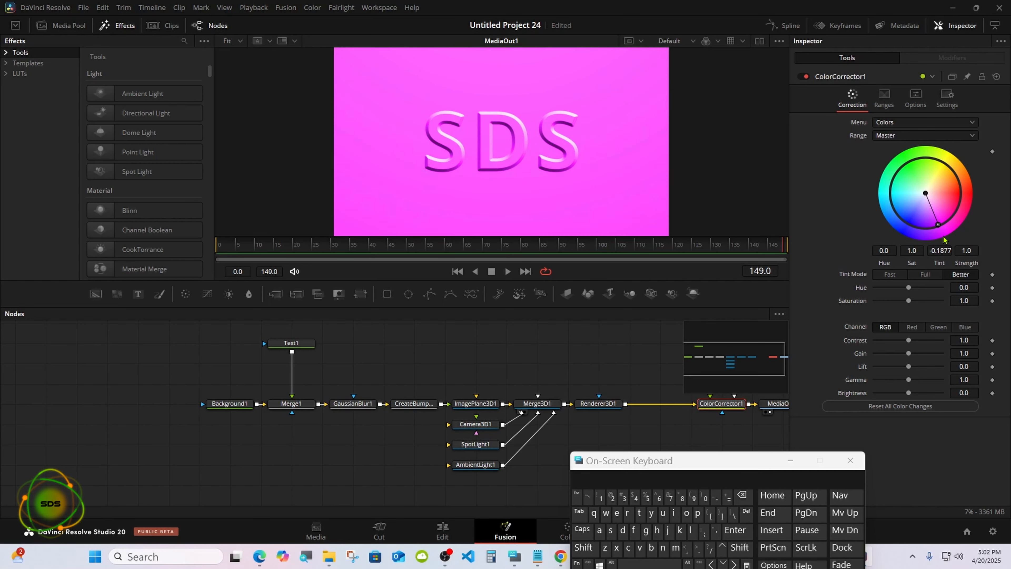
{"action": "left_click", "coordinate": [912, 405]}
{"action": "left_click_drag", "start_coordinate": [677, 462], "coordinate": [742, 460]}
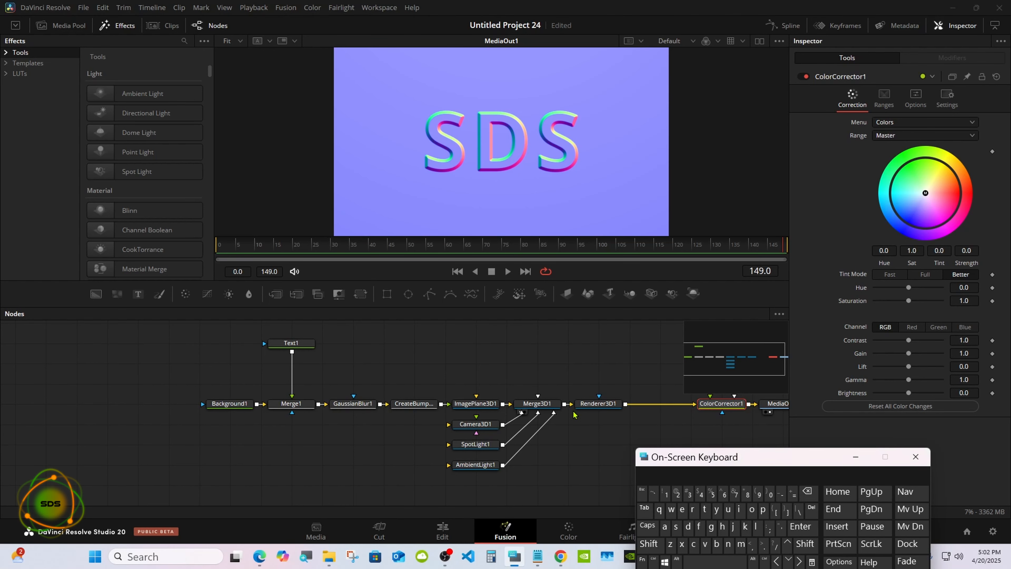
Insert the invert tool after Renderer3D1 by searching for inv, and set its To Alpha option to Do Nothing
{"action": "left_click", "coordinate": [593, 404]}
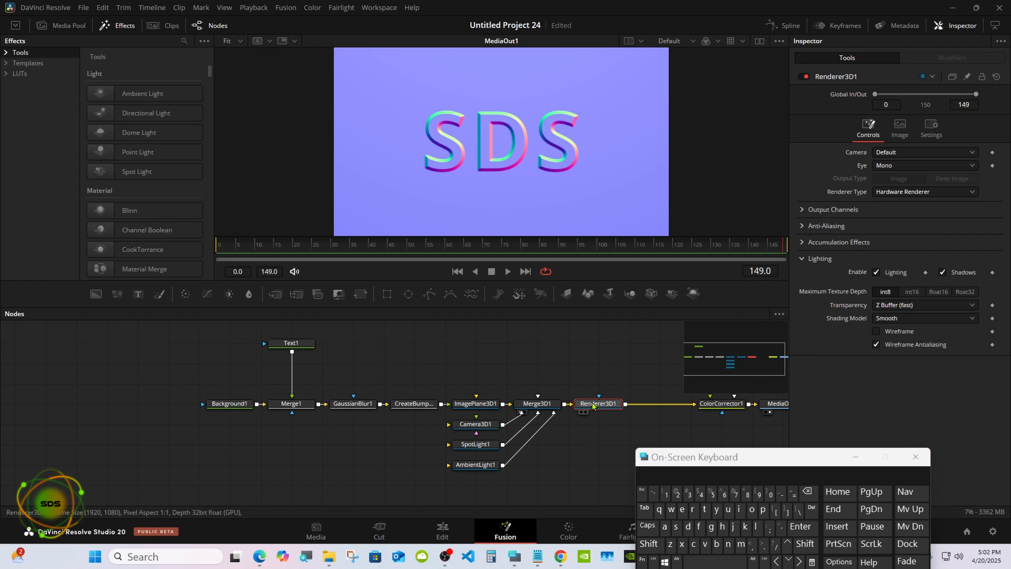
{"action": "left_click", "coordinate": [649, 543]}
{"action": "left_click", "coordinate": [704, 561]}
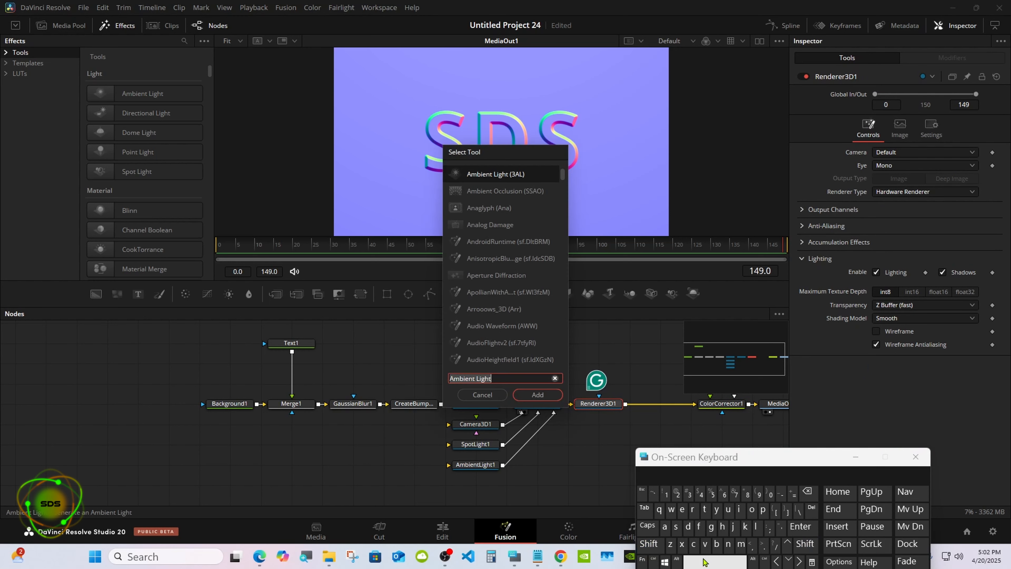
{"action": "left_click", "coordinate": [737, 510]}
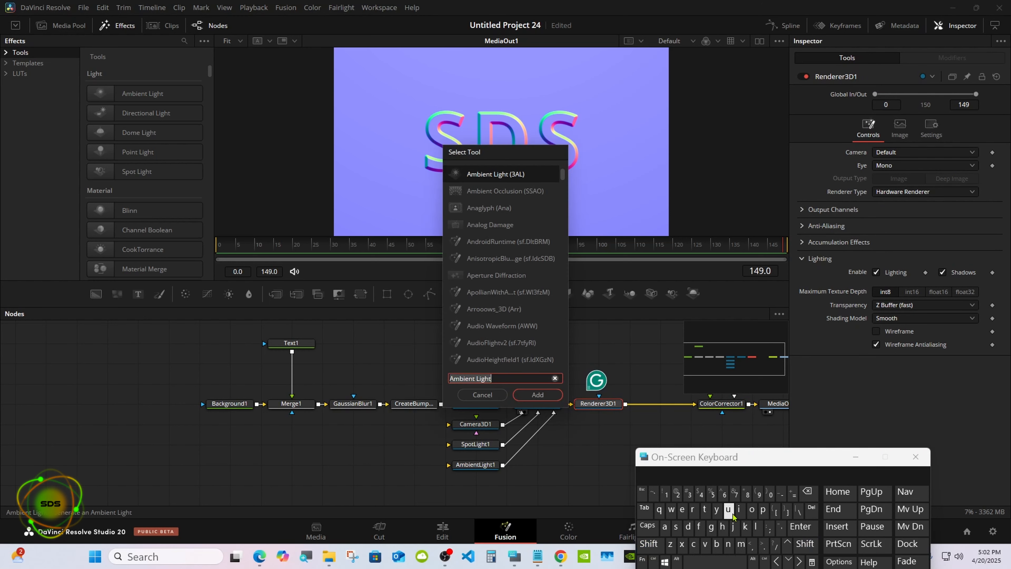
{"action": "left_click", "coordinate": [729, 544]}
{"action": "left_click", "coordinate": [704, 544]}
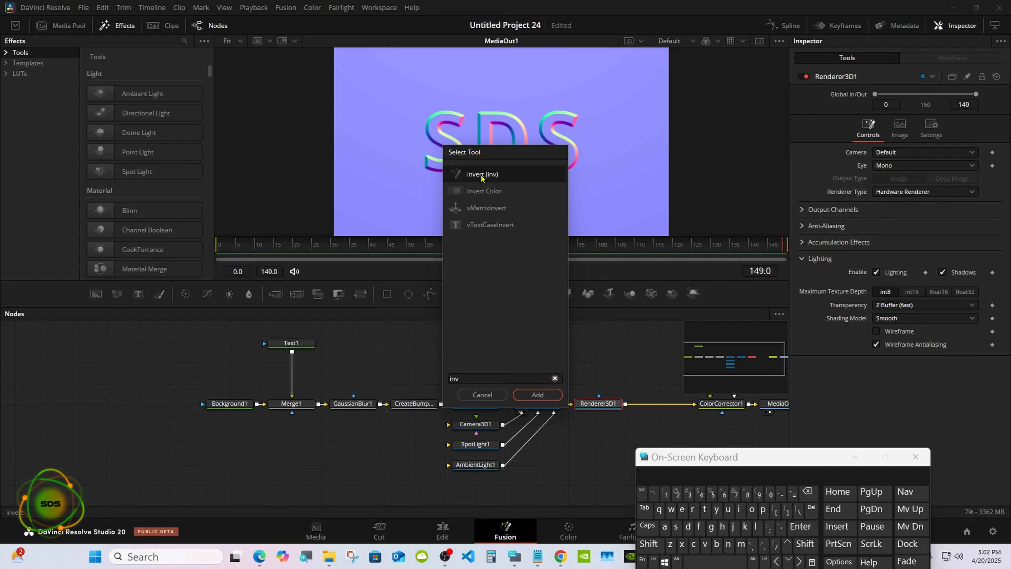
{"action": "left_click", "coordinate": [538, 394]}
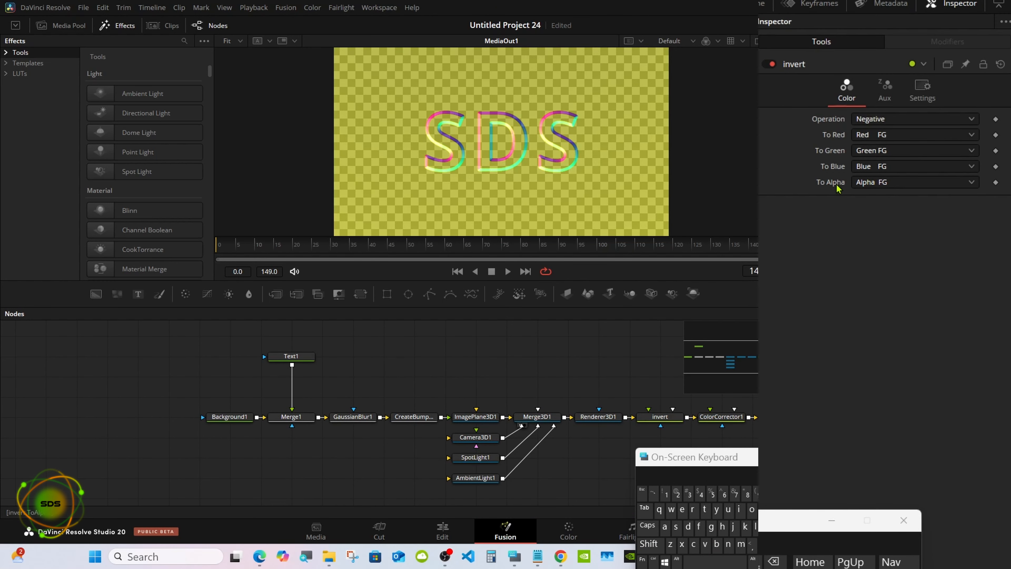
{"action": "left_click", "coordinate": [880, 185]}
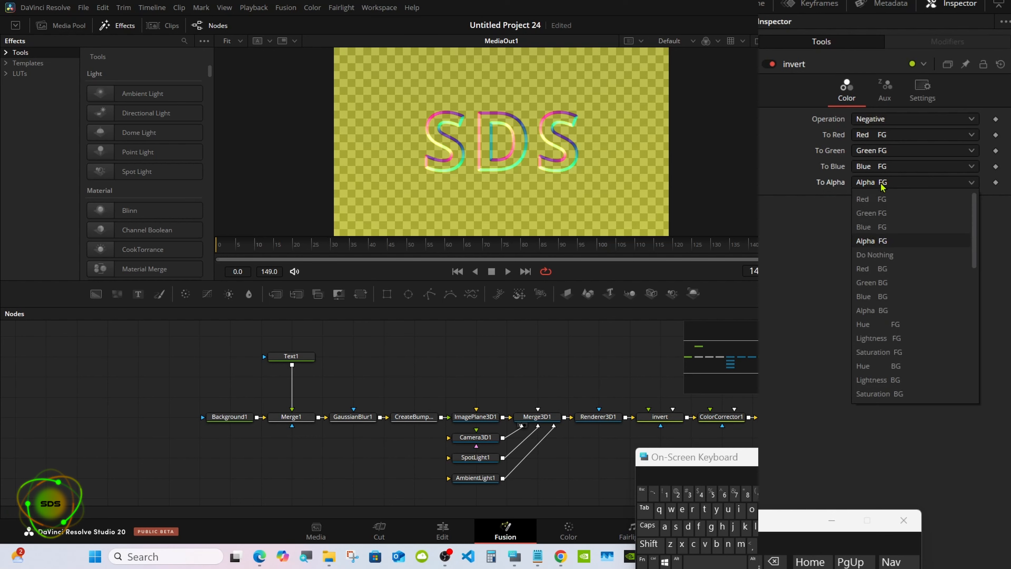
{"action": "left_click", "coordinate": [883, 256]}
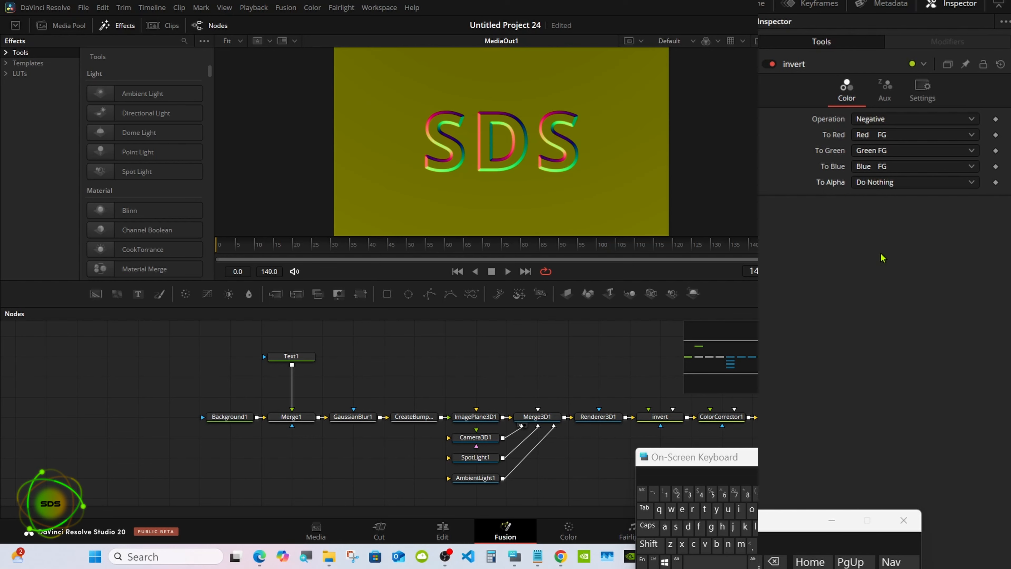
Detach the invert node from between Renderer3D1 and ColorCorrector1 and place it above the node chain
{"action": "left_click_drag", "start_coordinate": [737, 524], "coordinate": [850, 387]}
{"action": "left_click_drag", "start_coordinate": [719, 358], "coordinate": [733, 357]}
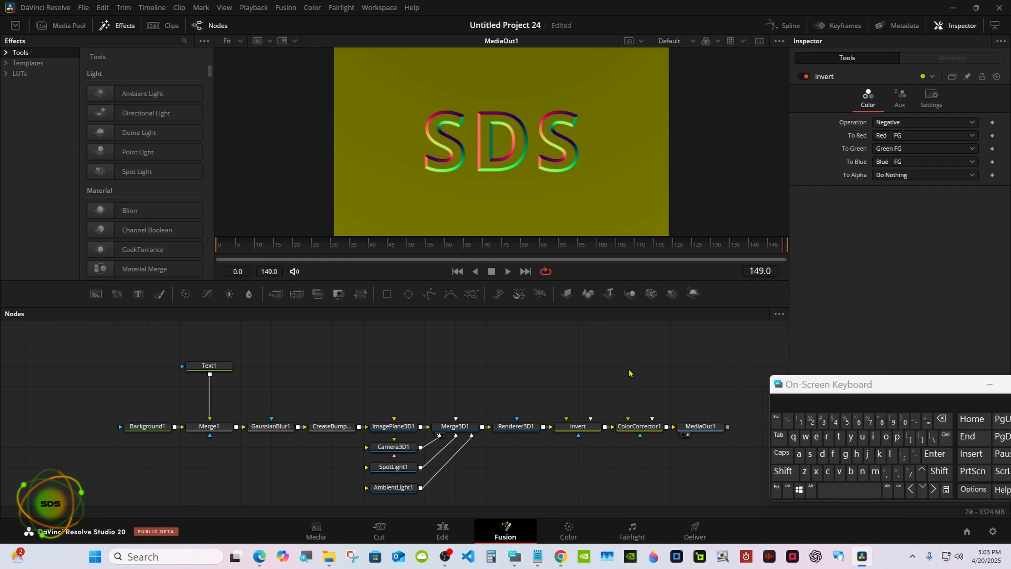
{"action": "left_click_drag", "start_coordinate": [575, 423], "coordinate": [555, 404]}
{"action": "left_click", "coordinate": [598, 419]}
{"action": "left_click", "coordinate": [546, 370]}
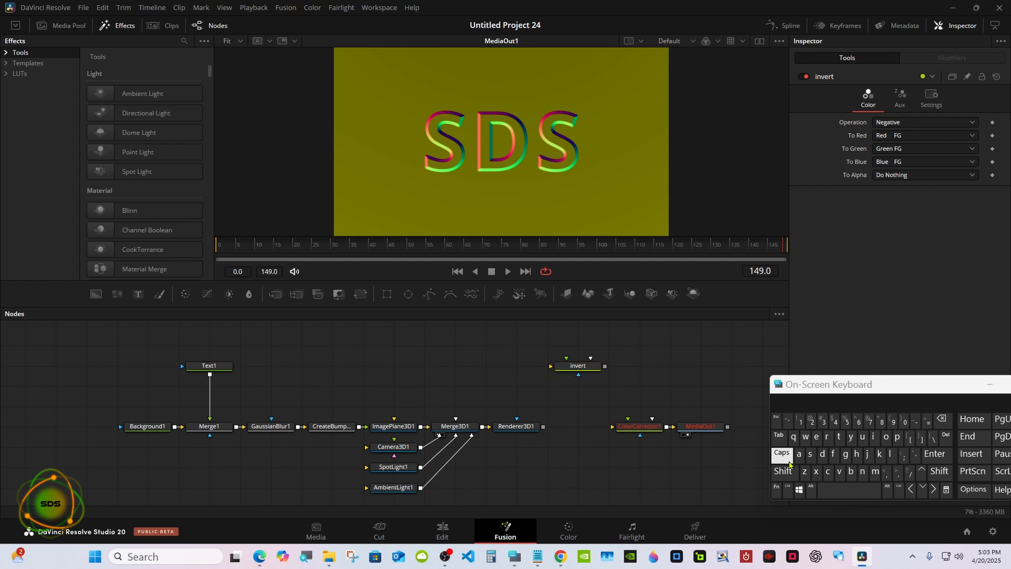
Add a Dissolve node by searching for dis, and place it above Renderer3D1 beside the invert node
{"action": "left_click", "coordinate": [783, 471]}
{"action": "left_click", "coordinate": [829, 491]}
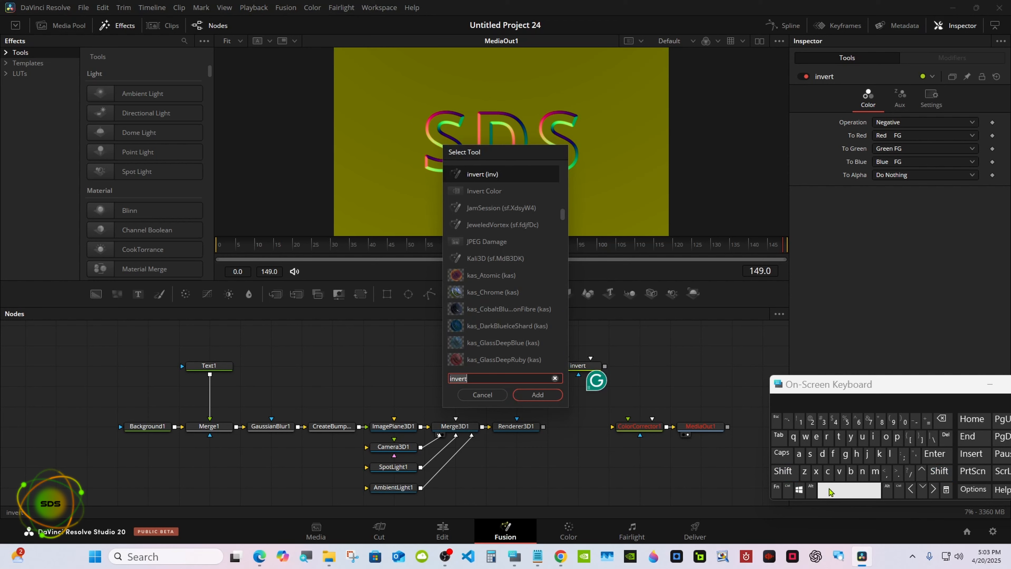
{"action": "left_click", "coordinate": [822, 454]}
{"action": "left_click", "coordinate": [873, 436]}
{"action": "left_click", "coordinate": [810, 453]}
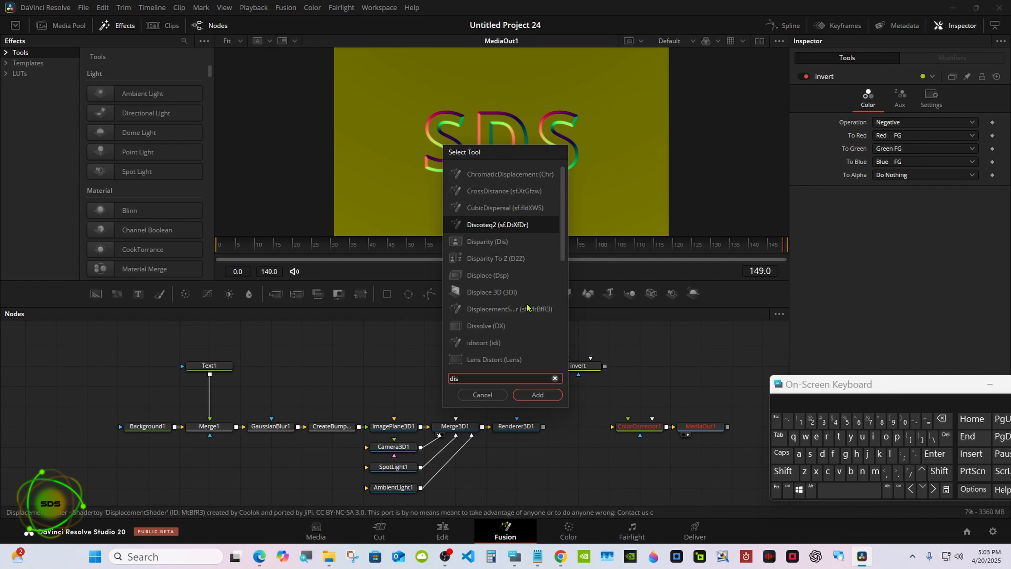
{"action": "left_click", "coordinate": [498, 326]}
{"action": "left_click", "coordinate": [533, 395]}
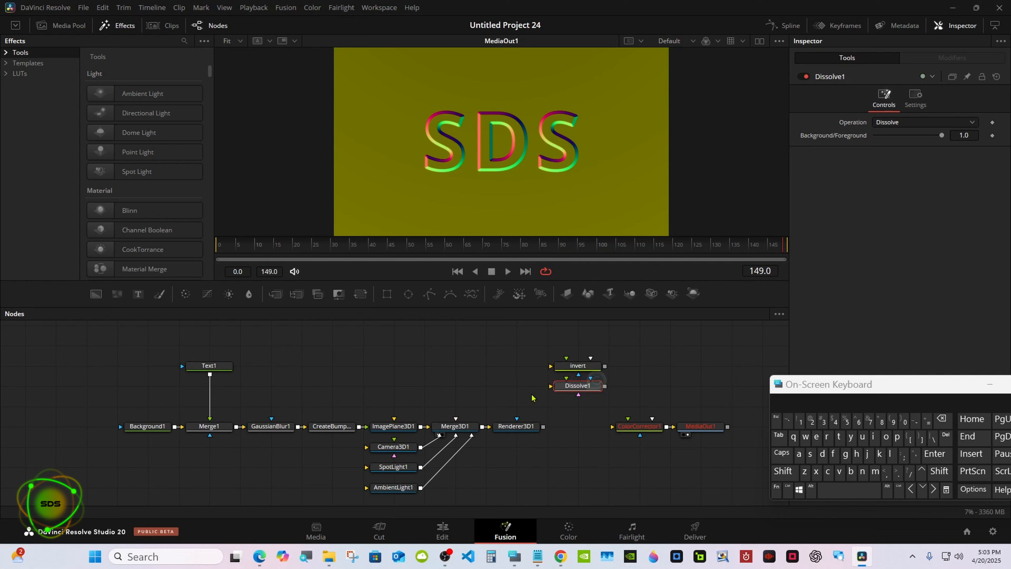
{"action": "left_click_drag", "start_coordinate": [583, 390], "coordinate": [521, 390]}
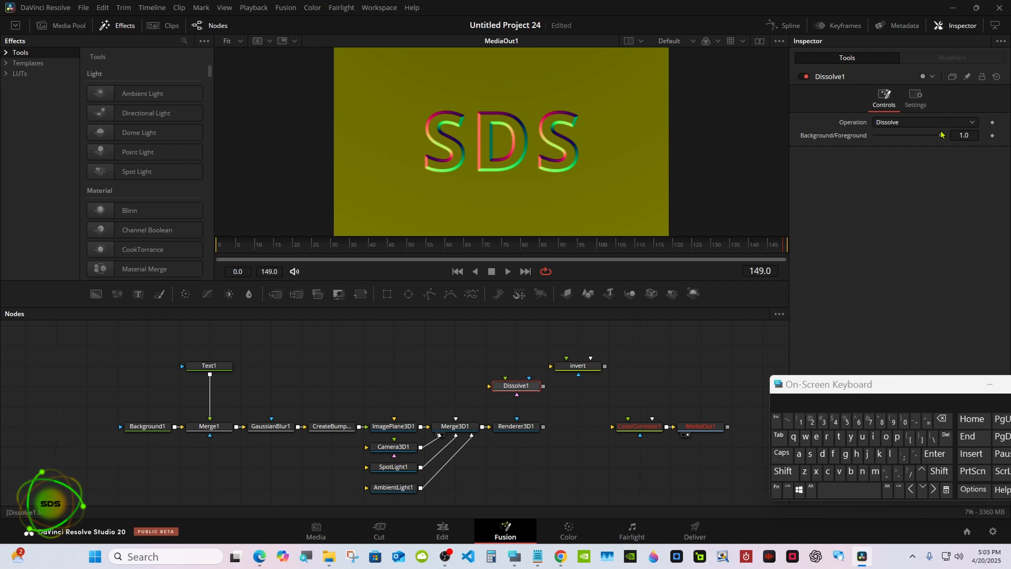
Try sweeping Dissolve1's Background/Foreground blend down and back up to 1.0
{"action": "left_click_drag", "start_coordinate": [941, 135], "coordinate": [870, 140]}
{"action": "left_click_drag", "start_coordinate": [871, 138], "coordinate": [962, 134]}
{"action": "right_click", "coordinate": [520, 386]}
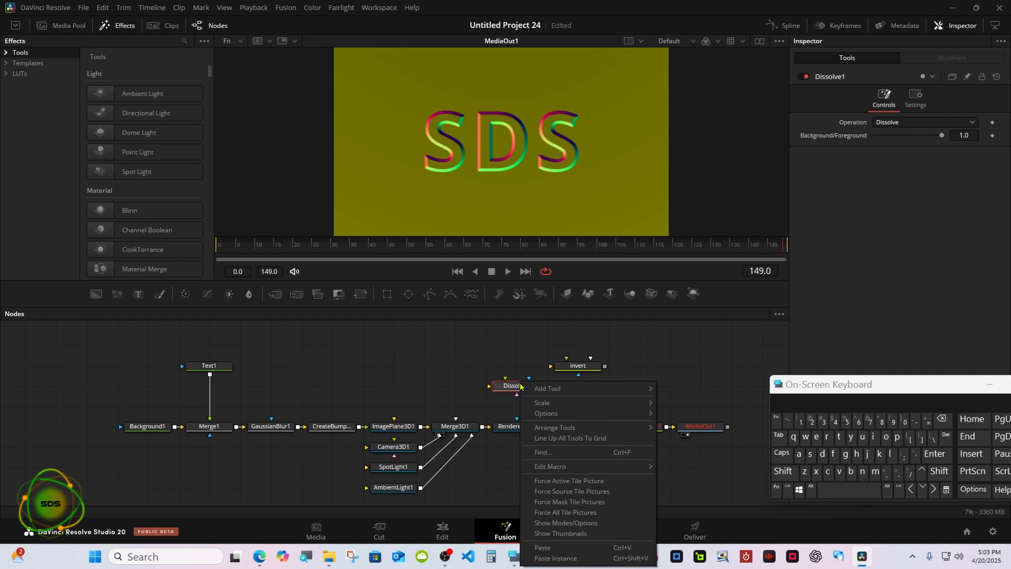
{"action": "left_click", "coordinate": [515, 385]}
Add a custom number control named Switch to Dissolve1's Controls page, using CheckboxControl as its input control
{"action": "right_click", "coordinate": [511, 384]}
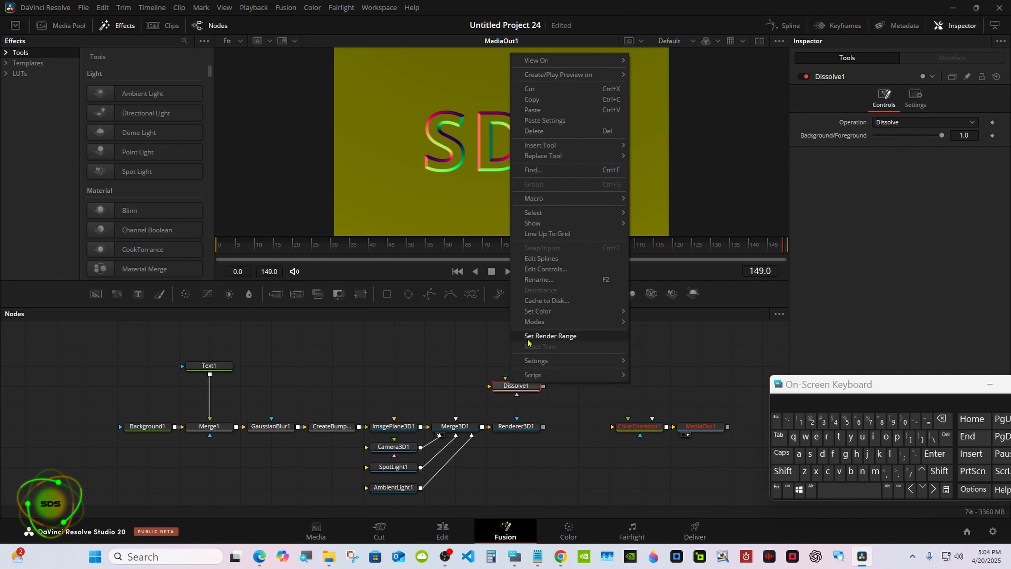
{"action": "left_click", "coordinate": [542, 269]}
{"action": "left_click", "coordinate": [783, 471]}
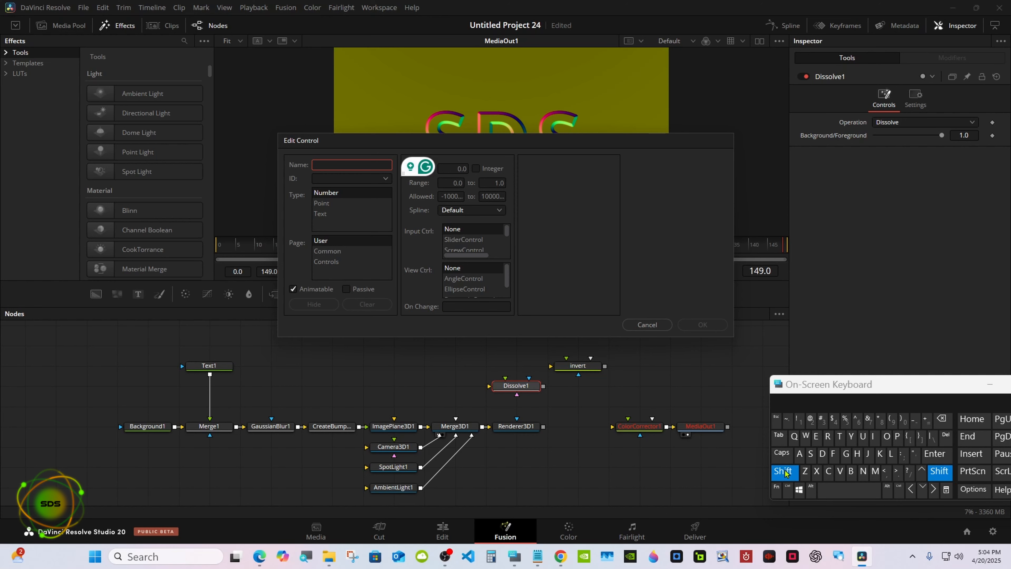
{"action": "left_click", "coordinate": [810, 454]}
{"action": "left_click", "coordinate": [832, 402]}
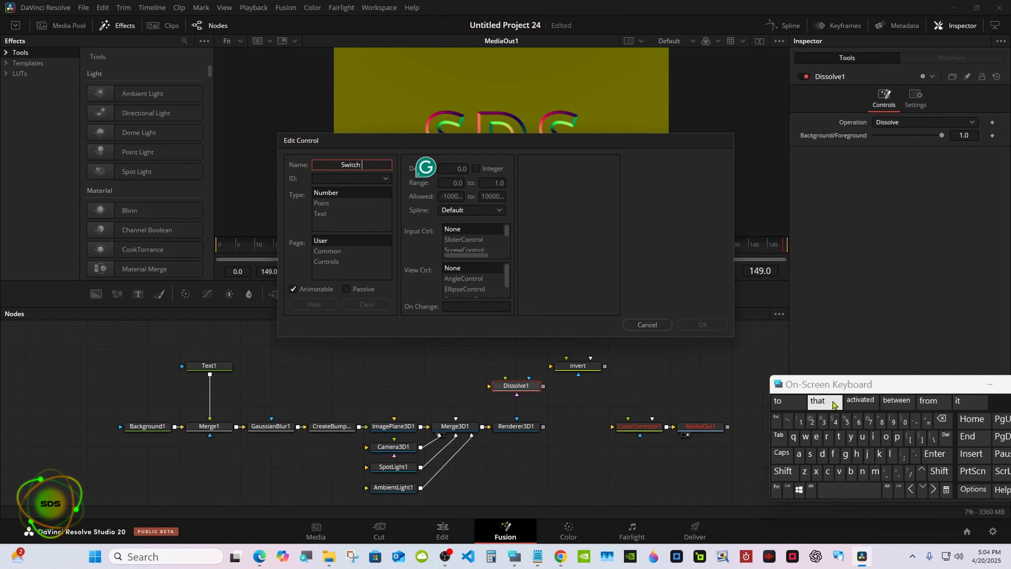
{"action": "left_click", "coordinate": [942, 419]}
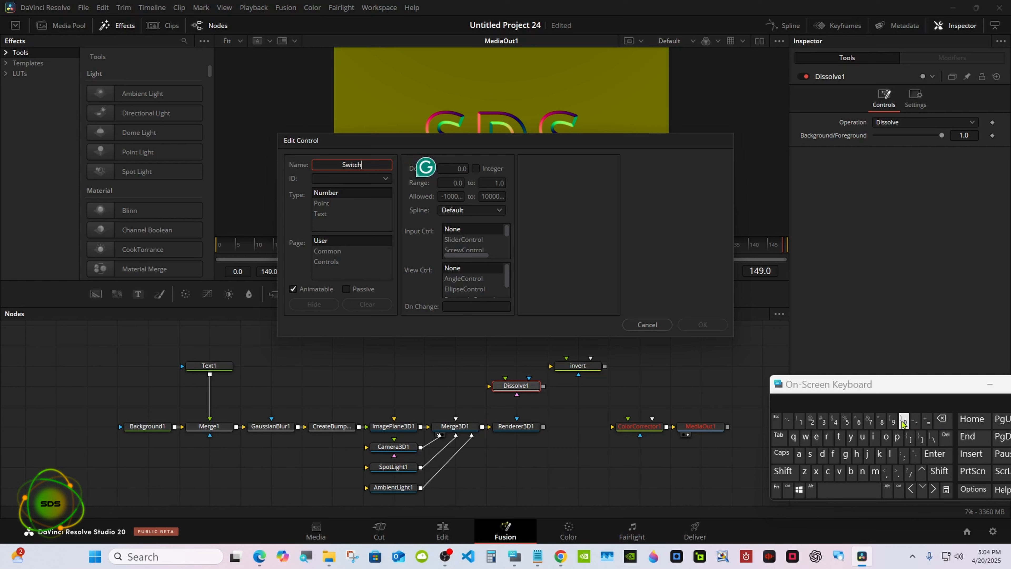
{"action": "left_click", "coordinate": [356, 261]}
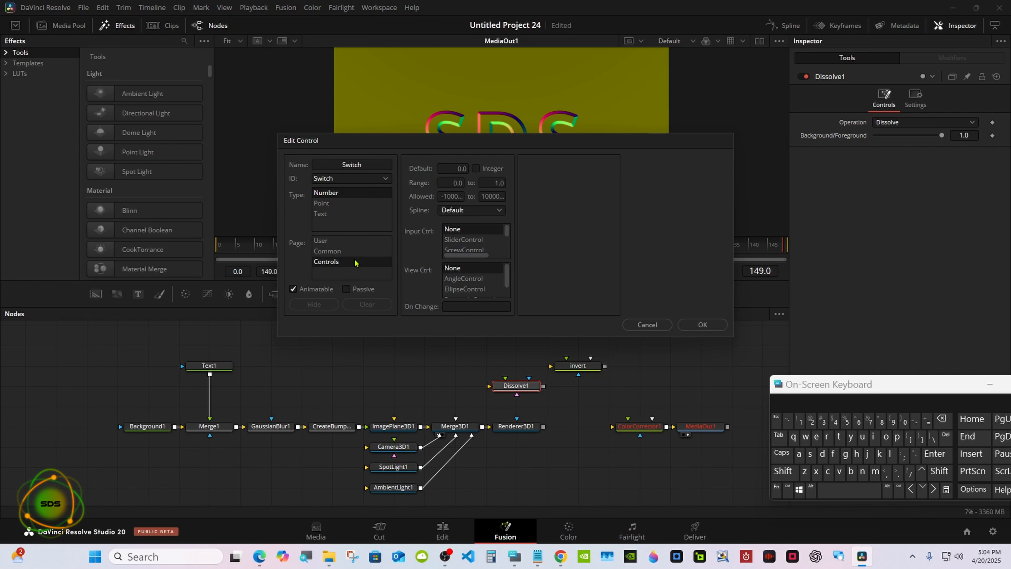
{"action": "scroll", "coordinate": [506, 232], "scroll_direction": "down", "scroll_amount": 1}
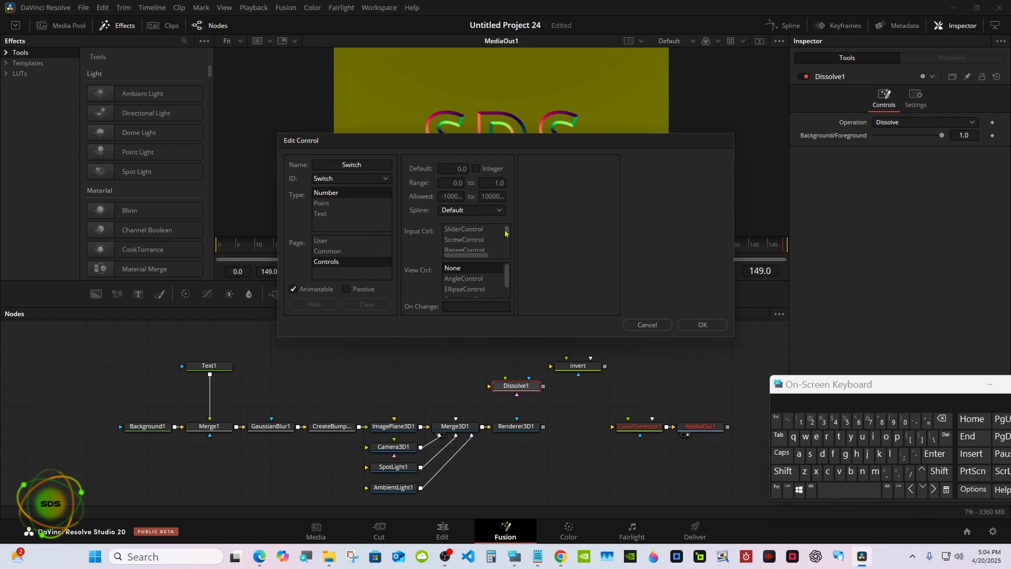
{"action": "scroll", "coordinate": [506, 233], "scroll_direction": "down", "scroll_amount": 2}
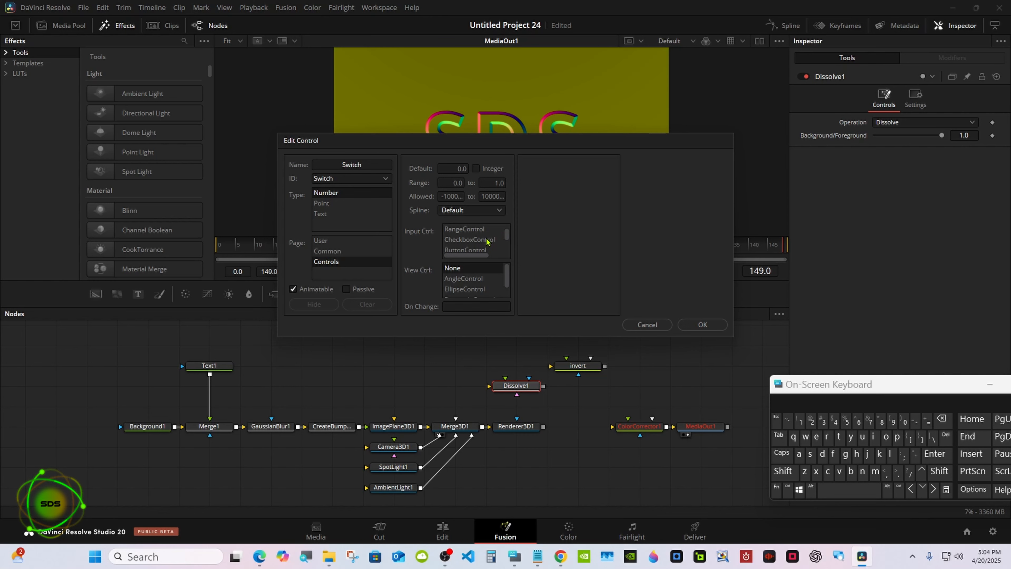
{"action": "left_click", "coordinate": [486, 241]}
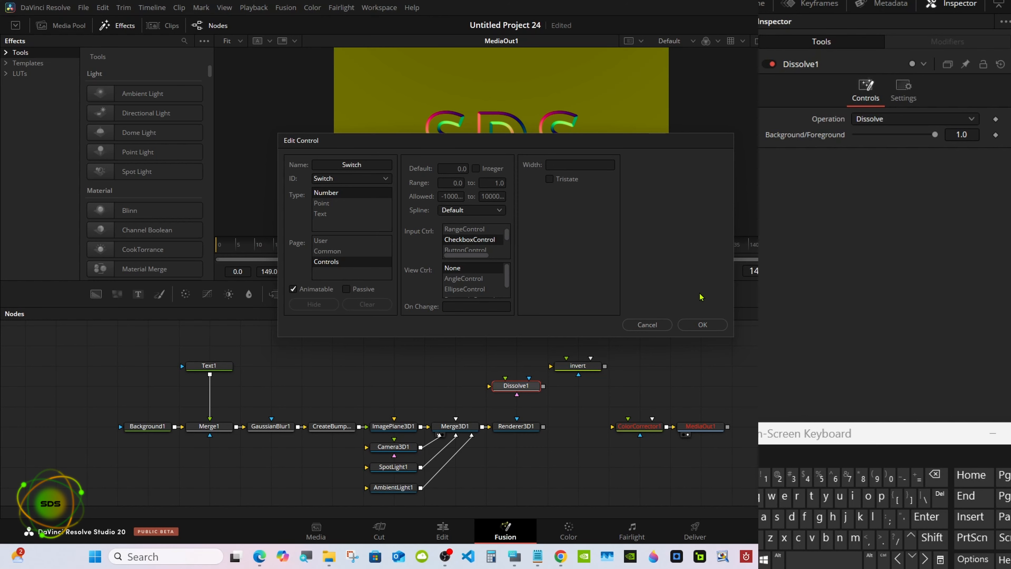
{"action": "left_click", "coordinate": [703, 325]}
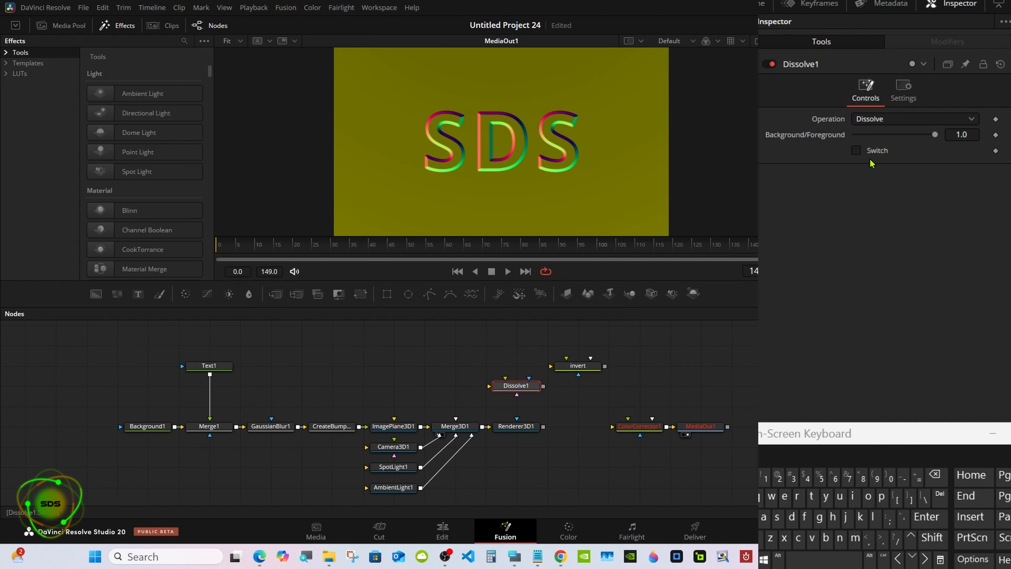
{"action": "left_click", "coordinate": [855, 152]}
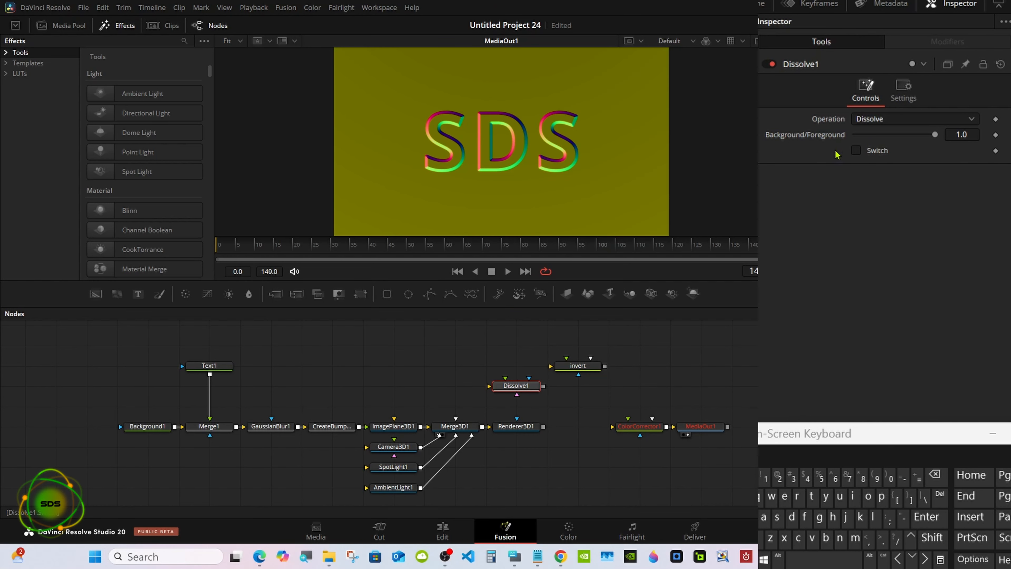
Drive Dissolve1's Background/Foreground value with the expression Switch
{"action": "right_click", "coordinate": [799, 135]}
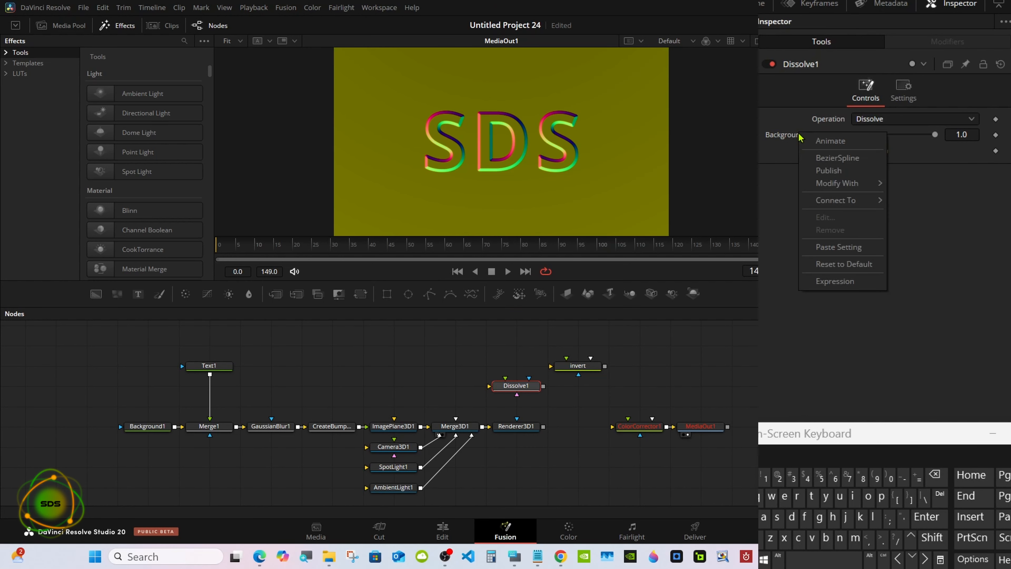
{"action": "left_click", "coordinate": [831, 282]}
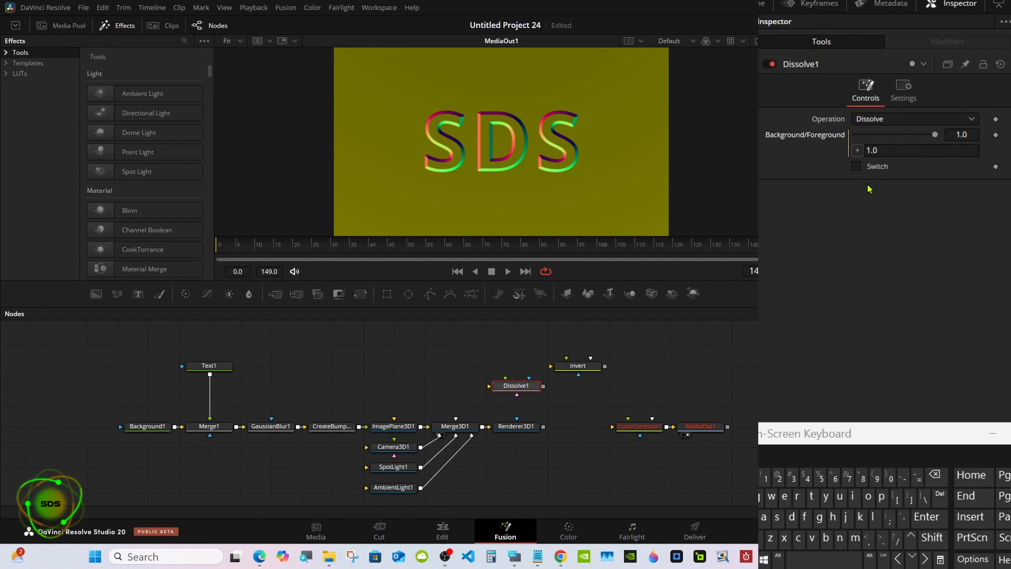
{"action": "left_click", "coordinate": [886, 150]}
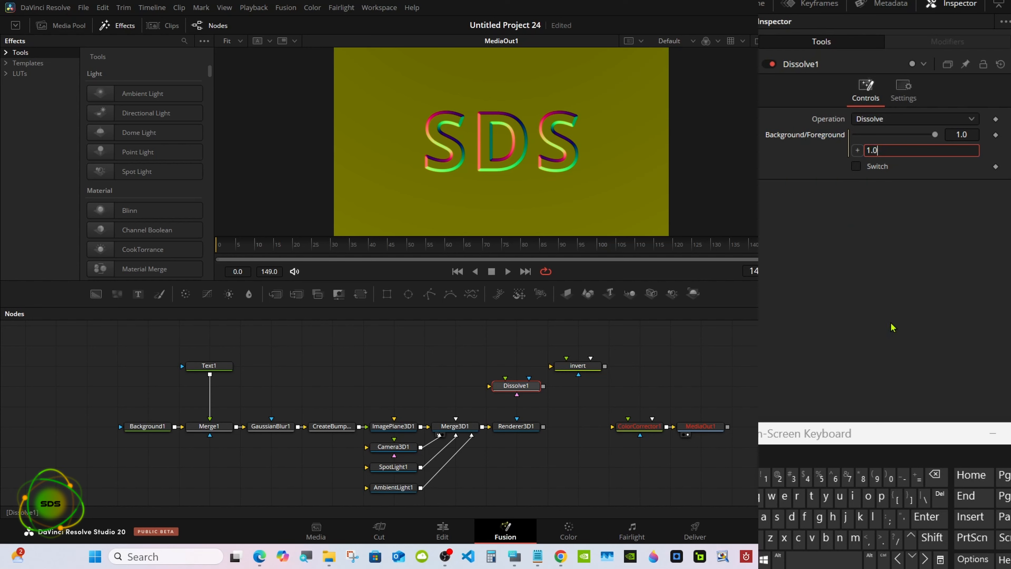
{"action": "left_click", "coordinate": [935, 475]}
{"action": "left_click", "coordinate": [935, 475]}
{"action": "left_click", "coordinate": [935, 475]}
{"action": "left_click", "coordinate": [762, 538]}
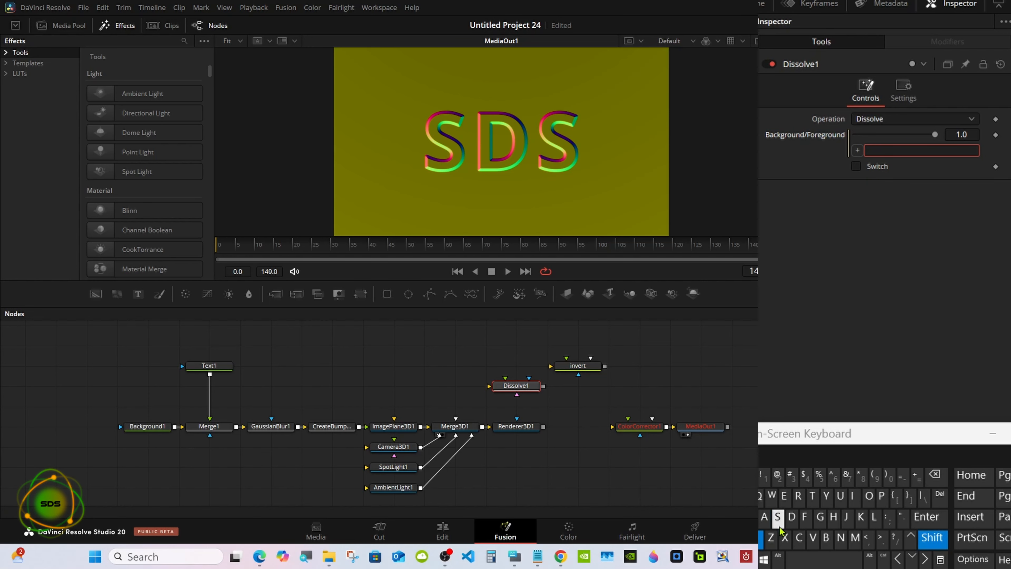
{"action": "left_click", "coordinate": [778, 517]}
{"action": "left_click", "coordinate": [771, 498]}
{"action": "left_click", "coordinate": [795, 458]}
{"action": "left_click", "coordinate": [935, 474]}
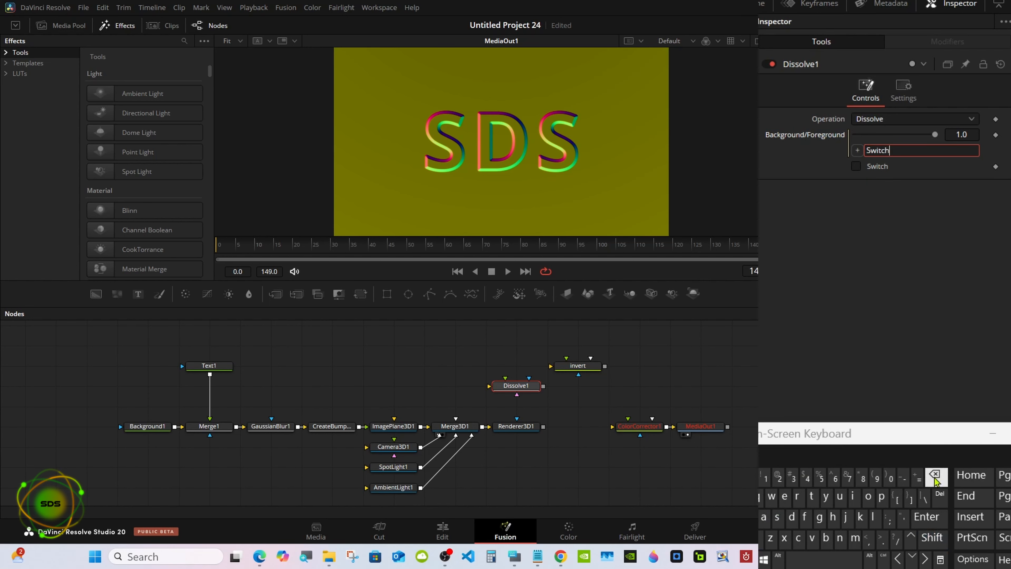
{"action": "left_click", "coordinate": [927, 516]}
Toggle Dissolve1's Switch checkbox on and off repeatedly to test the expression, leaving it off
{"action": "left_click", "coordinate": [856, 168]}
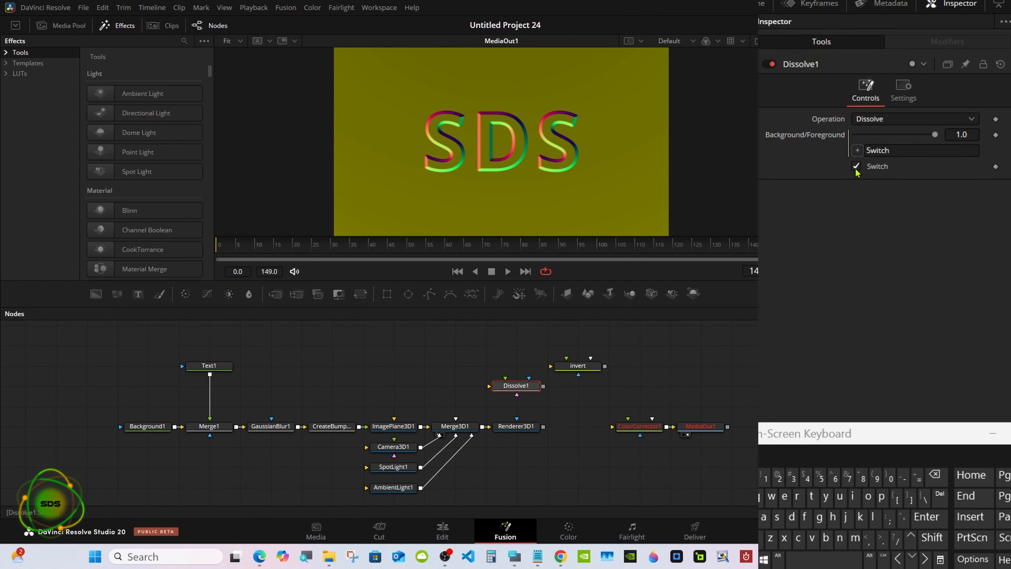
{"action": "left_click", "coordinate": [856, 169]}
{"action": "left_click", "coordinate": [855, 168]}
{"action": "left_click", "coordinate": [855, 167]}
{"action": "left_click", "coordinate": [855, 166]}
{"action": "left_click", "coordinate": [855, 169]}
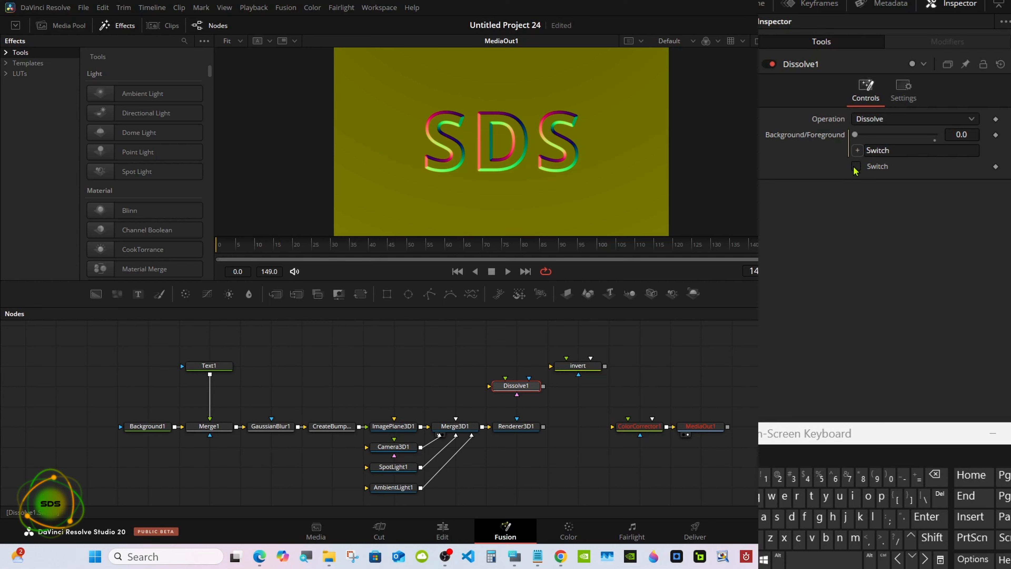
{"action": "left_click", "coordinate": [658, 382]}
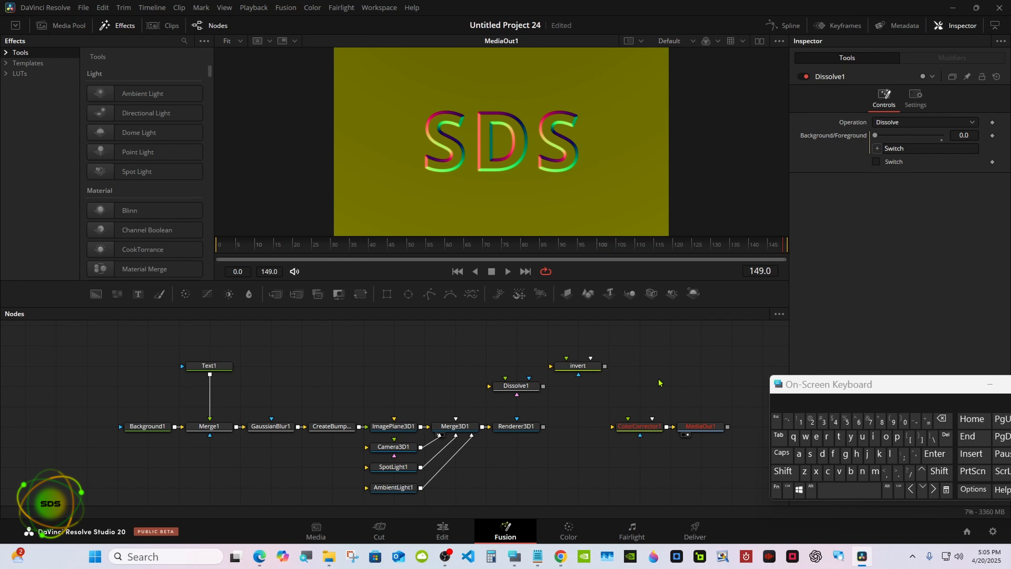
Shift MediaOut1 and ColorCorrector1 further along the chain and place Dissolve1 directly after Renderer3D1, connected to its output
{"action": "left_click_drag", "start_coordinate": [703, 428], "coordinate": [734, 428]}
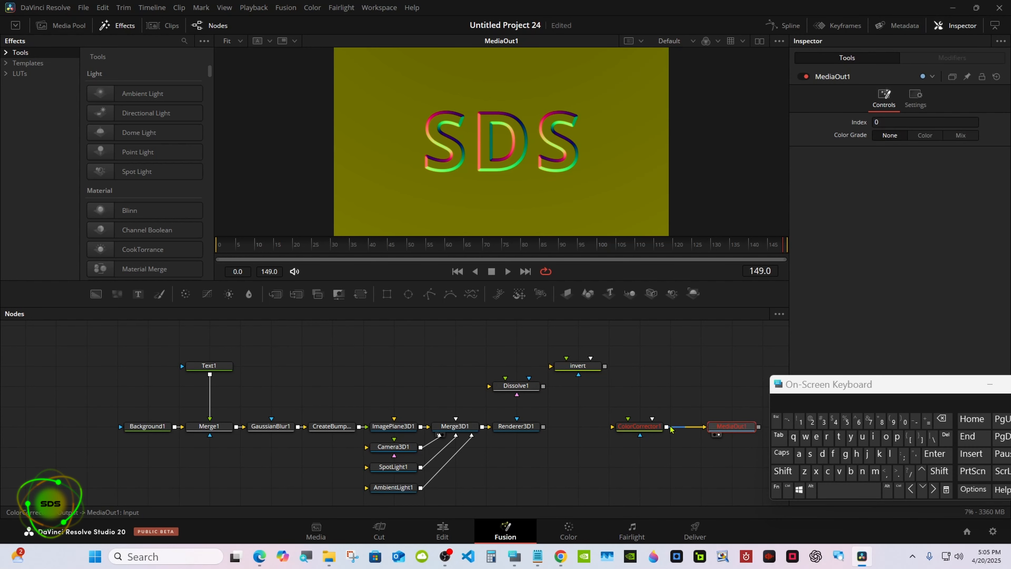
{"action": "left_click_drag", "start_coordinate": [631, 431], "coordinate": [662, 431]}
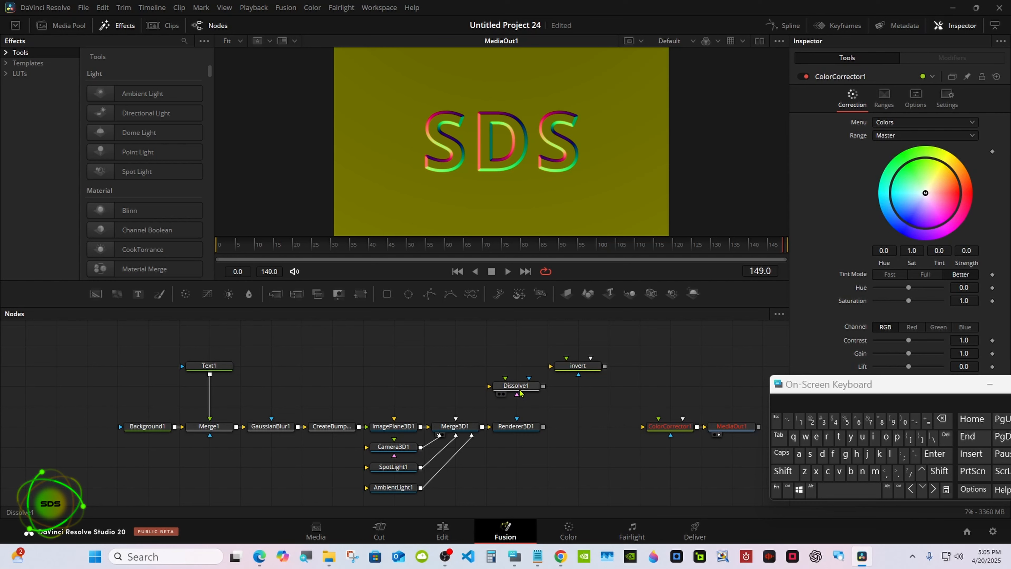
{"action": "left_click_drag", "start_coordinate": [531, 386], "coordinate": [594, 427]}
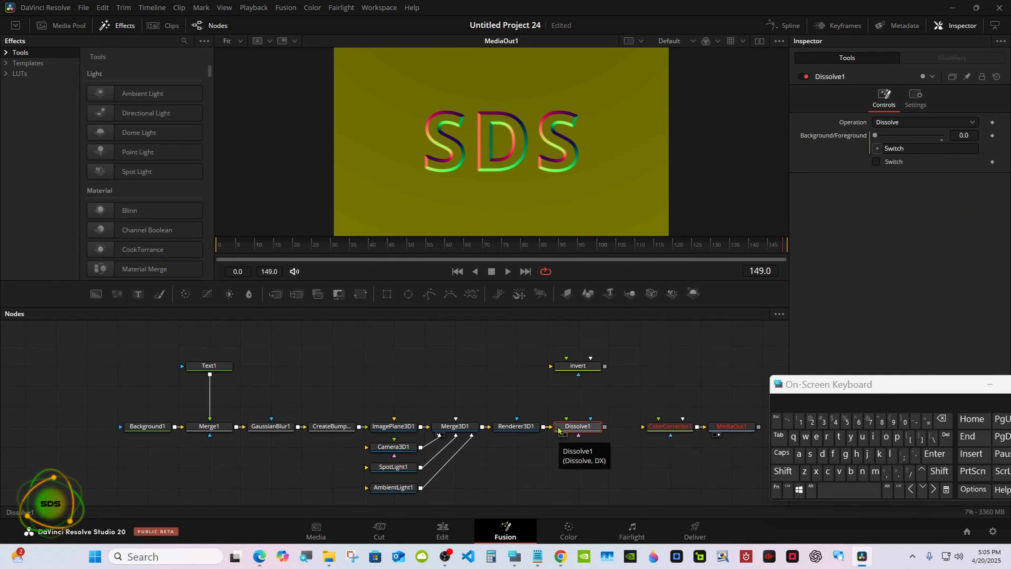
Wire Renderer3D1 into invert, invert into Dissolve1's foreground and Dissolve1 into ColorCorrector1, then test by toggling Switch on and off
{"action": "left_click_drag", "start_coordinate": [545, 427], "coordinate": [557, 370]}
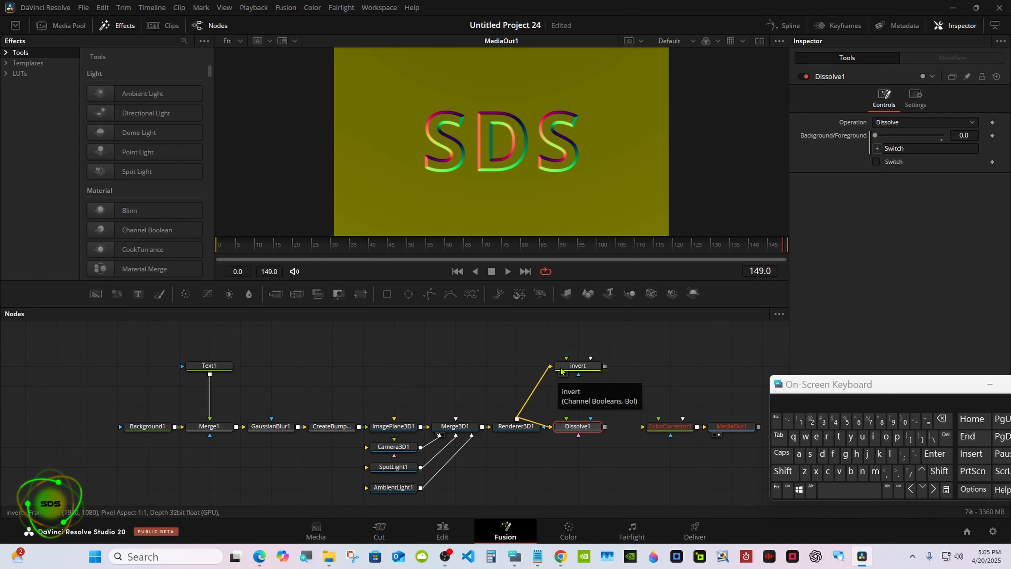
{"action": "left_click_drag", "start_coordinate": [605, 426], "coordinate": [660, 432]}
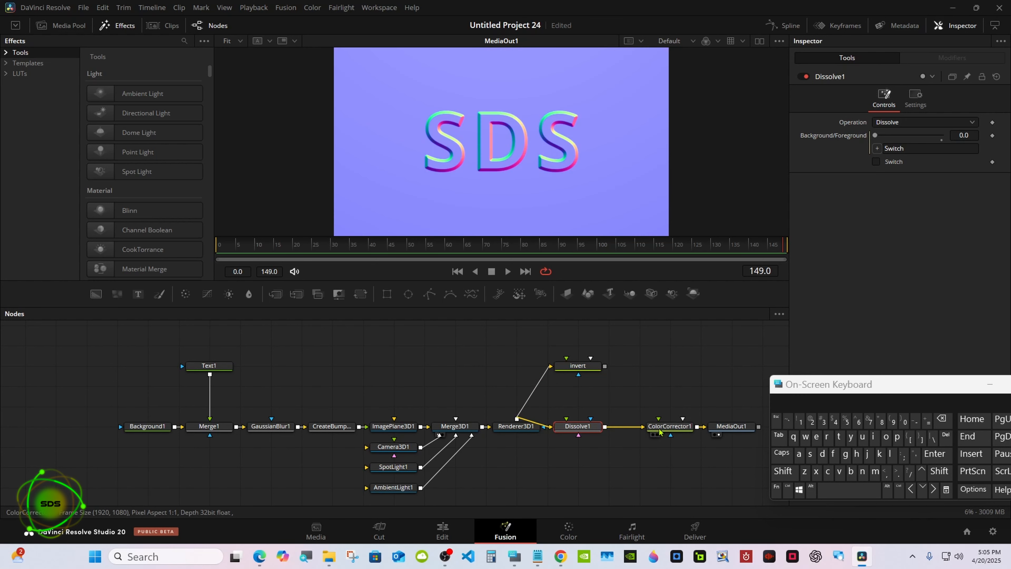
{"action": "left_click_drag", "start_coordinate": [578, 375], "coordinate": [580, 432]}
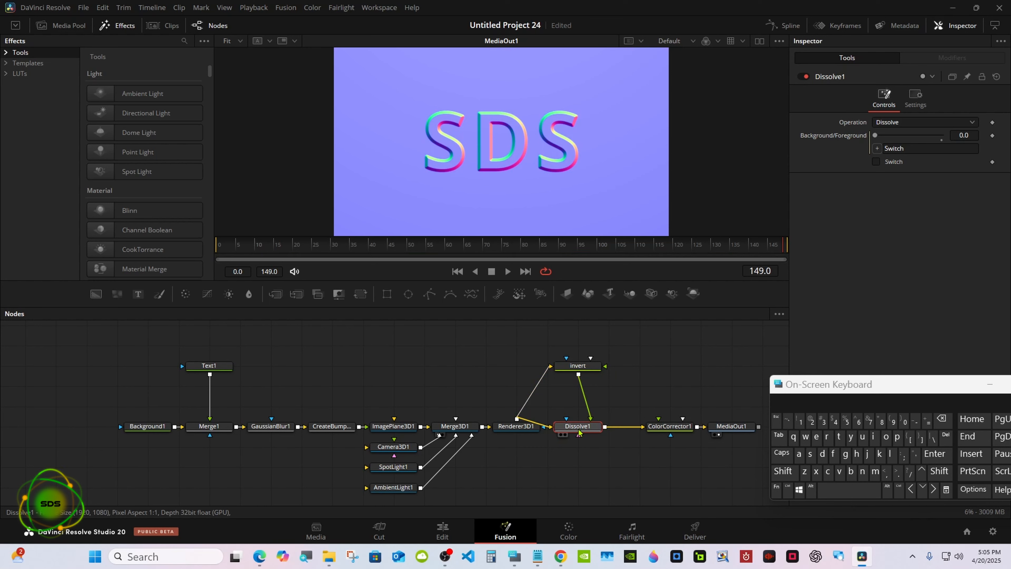
{"action": "left_click", "coordinate": [876, 162]}
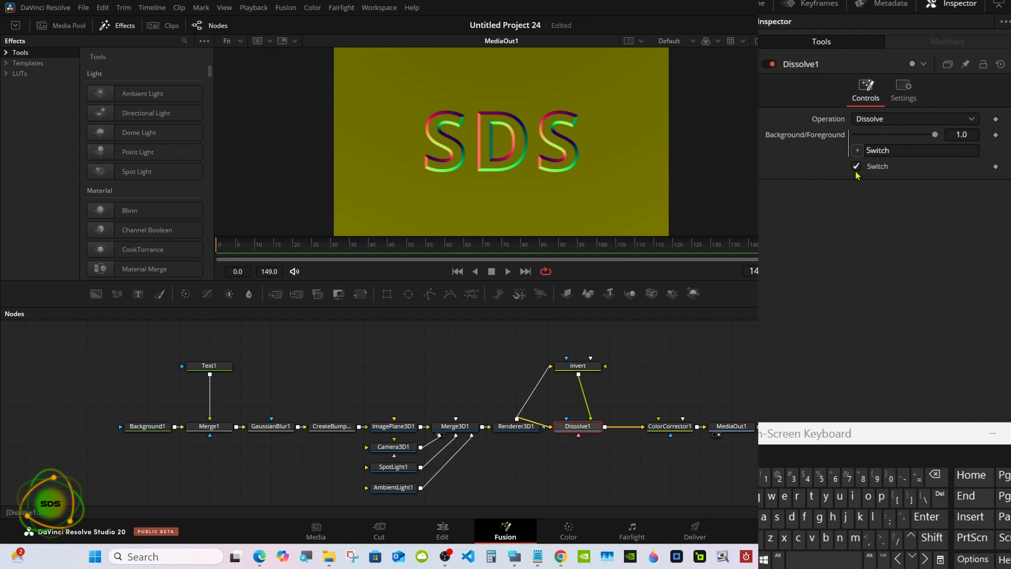
{"action": "left_click", "coordinate": [856, 170]}
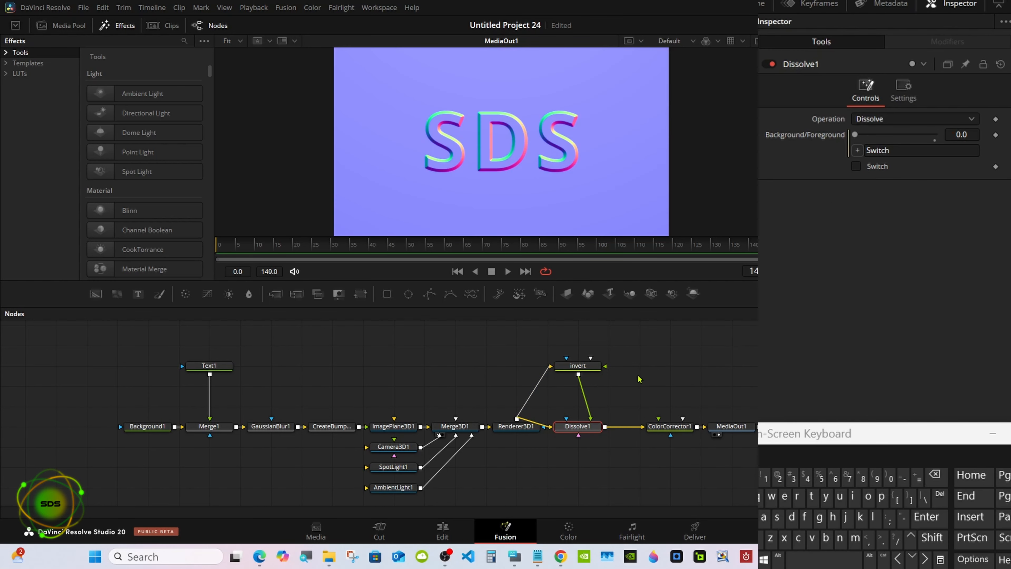
Move Dissolve1 closer to ColorCorrector1 and rename the node Switch
{"action": "left_click_drag", "start_coordinate": [592, 430], "coordinate": [623, 427]}
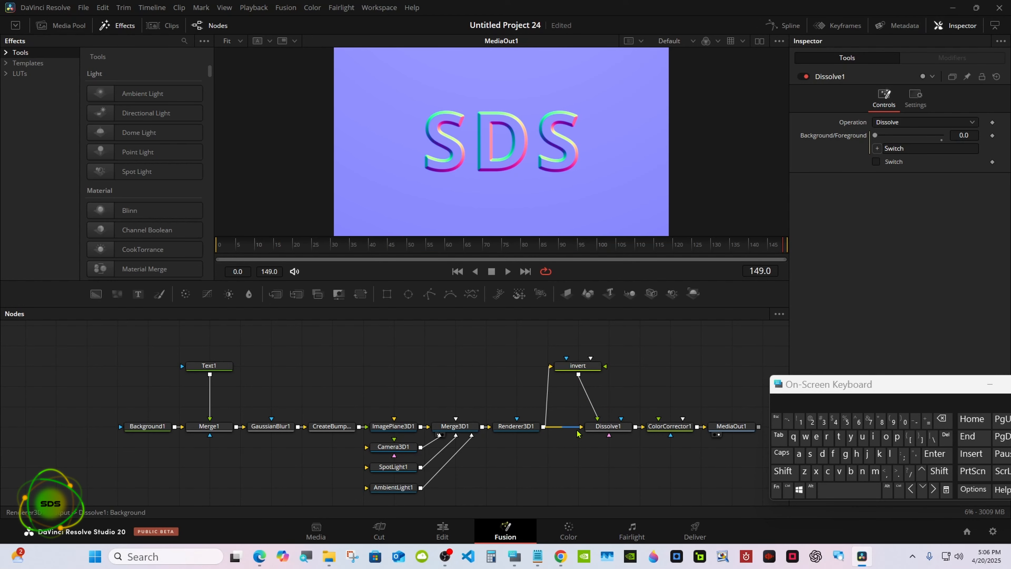
{"action": "right_click", "coordinate": [592, 428]}
{"action": "left_click", "coordinate": [622, 322]}
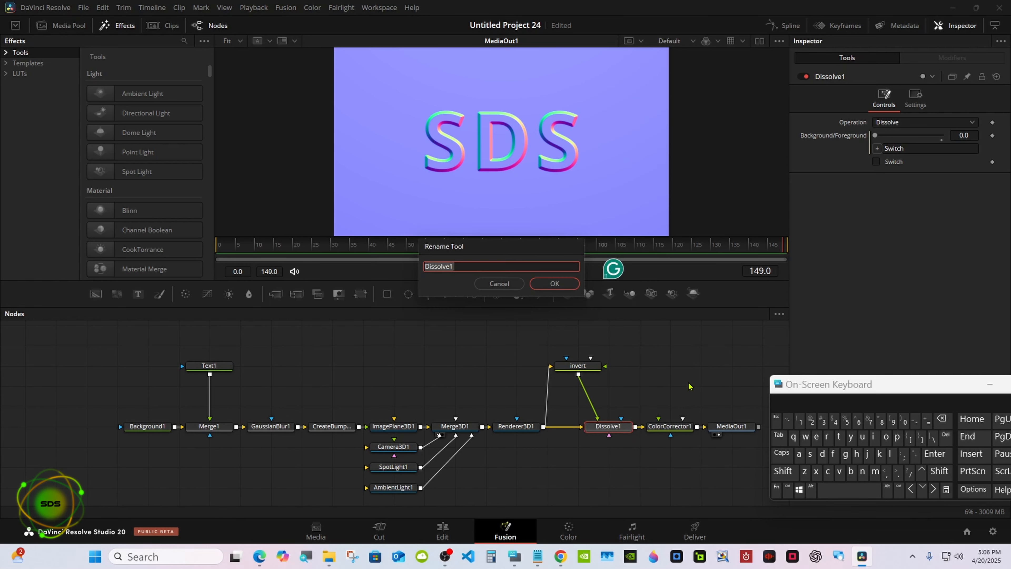
{"action": "left_click", "coordinate": [786, 472]}
{"action": "left_click", "coordinate": [809, 454]}
{"action": "left_click", "coordinate": [805, 437]}
{"action": "left_click", "coordinate": [824, 403]}
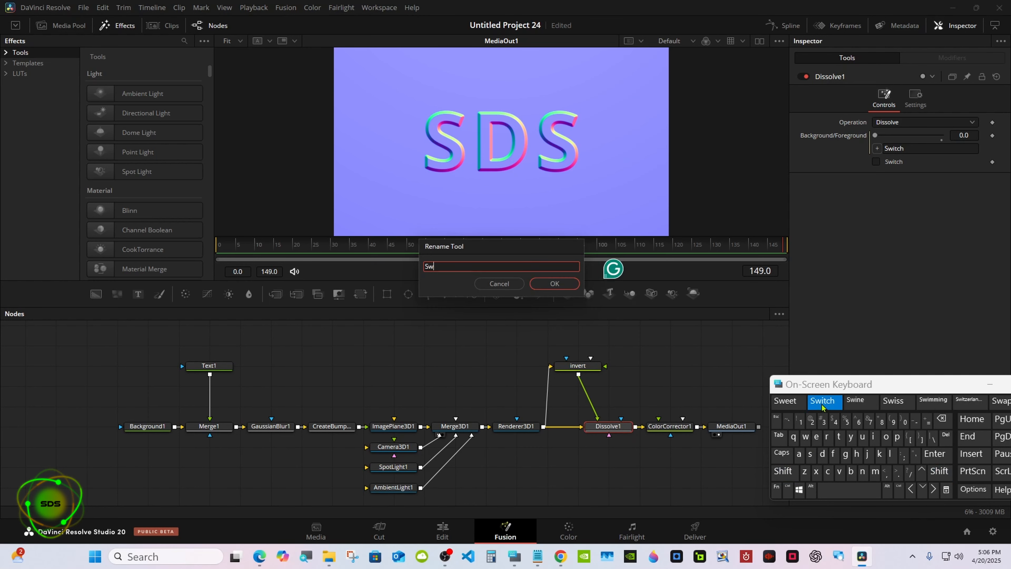
{"action": "left_click", "coordinate": [555, 284]}
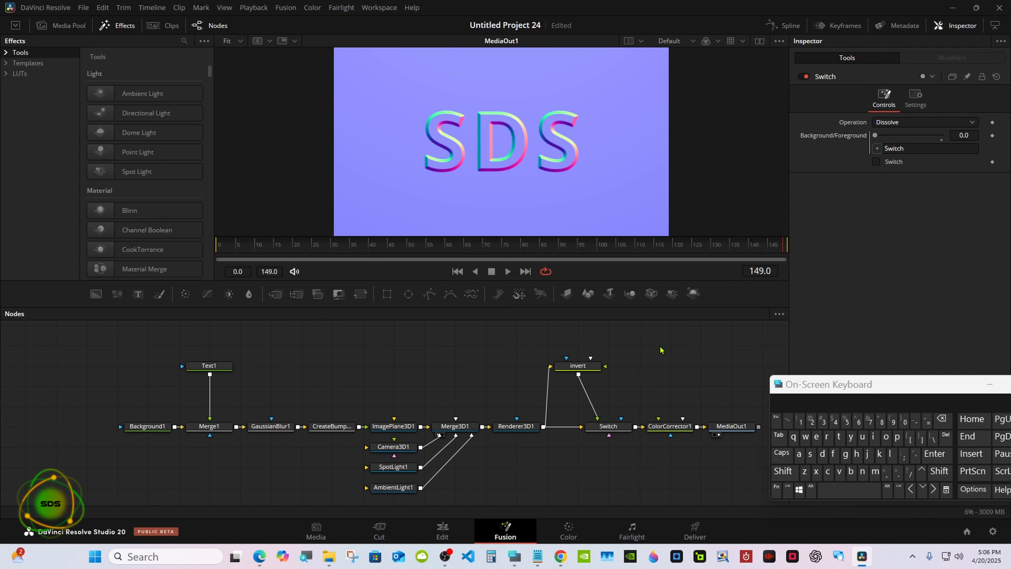
Add Text1, GaussianBlur1, CreateBumpMap1, SpotLight1, AmbientLight1 and ColorCorrector1 to the Switch selection in that order, then select all remaining nodes
{"action": "left_click", "coordinate": [787, 491]}
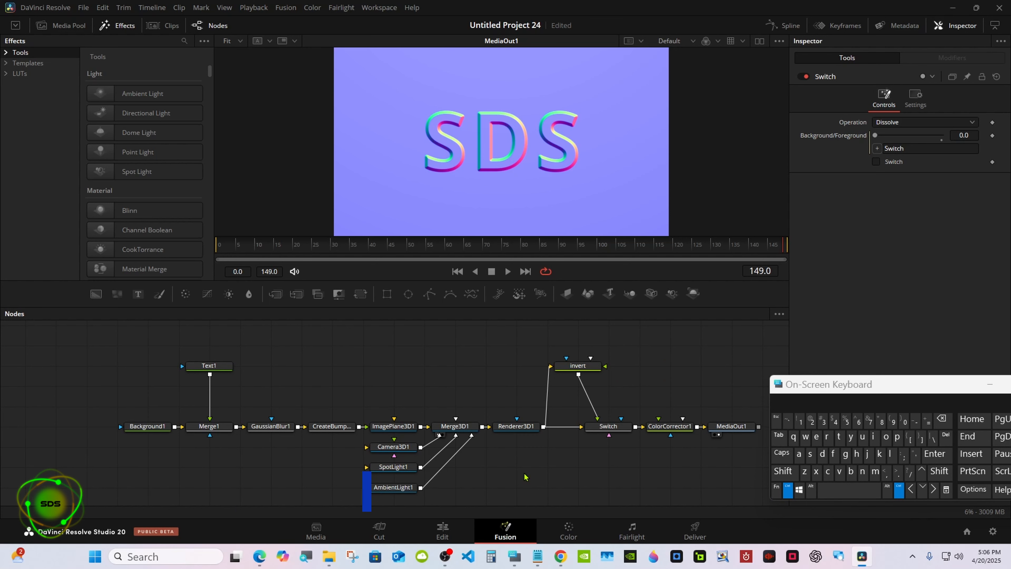
{"action": "left_click", "coordinate": [209, 366], "text": "ctrl"}
{"action": "left_click", "coordinate": [278, 427], "text": "ctrl"}
{"action": "left_click", "coordinate": [331, 427], "text": "ctrl"}
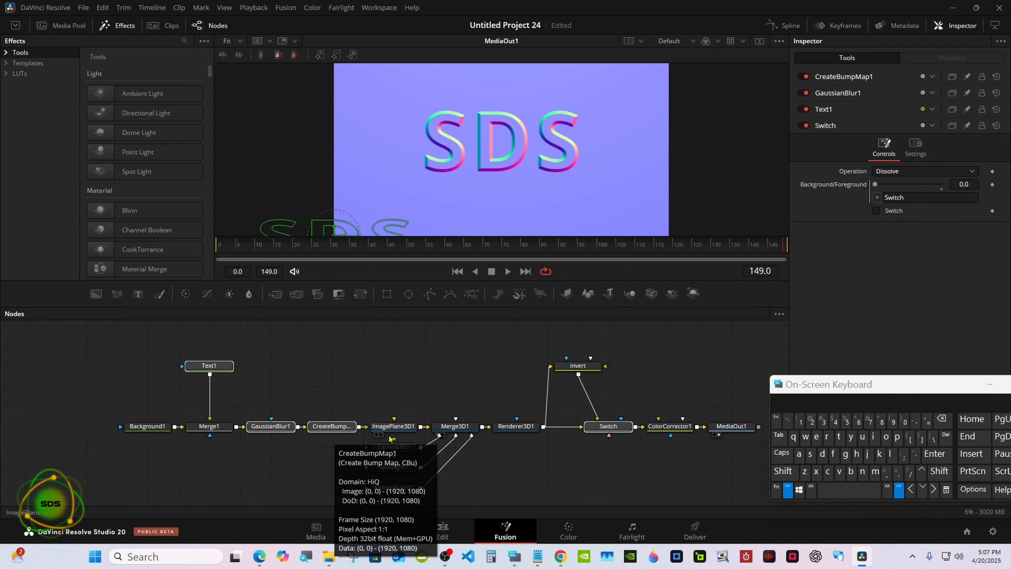
{"action": "left_click", "coordinate": [395, 469], "text": "ctrl"}
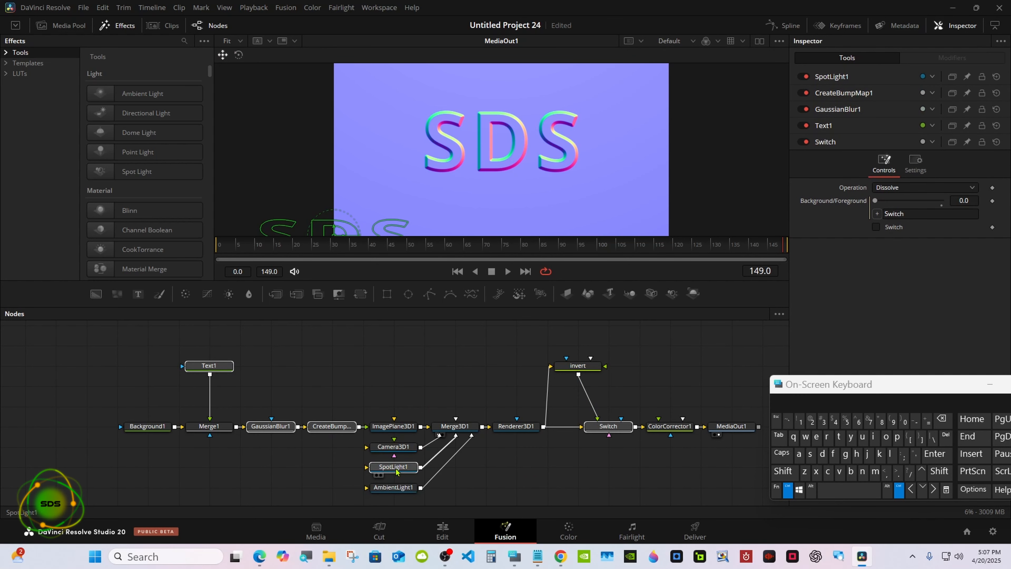
{"action": "left_click", "coordinate": [395, 487], "text": "ctrl"}
{"action": "left_click", "coordinate": [674, 428], "text": "ctrl"}
{"action": "left_click", "coordinate": [800, 454]}
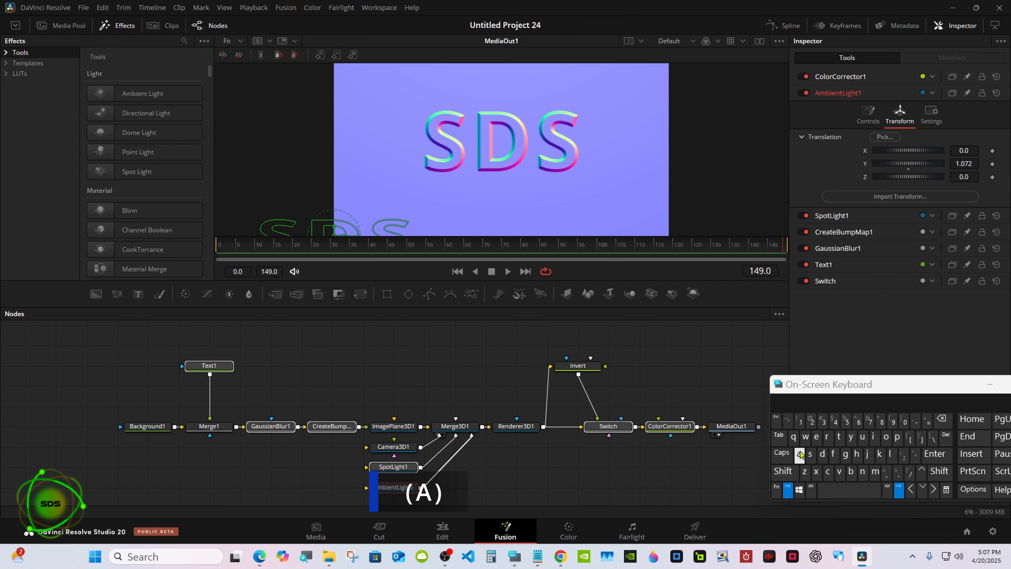
{"action": "left_click", "coordinate": [800, 456]}
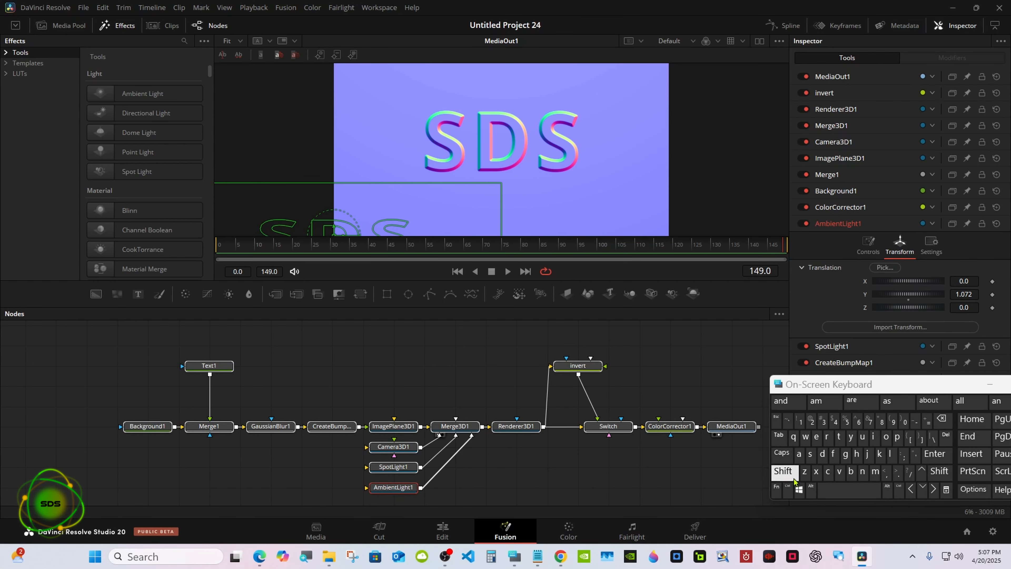
Exclude MediaOut1 from the selection and start creating a macro from the selected nodes
{"action": "left_click", "coordinate": [788, 490]}
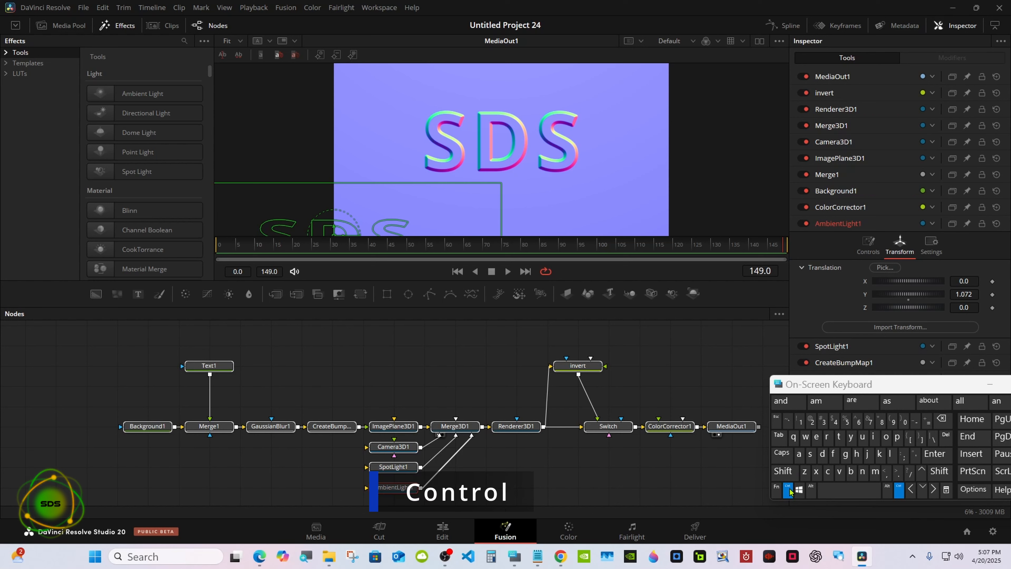
{"action": "left_click", "coordinate": [730, 427], "text": "ctrl"}
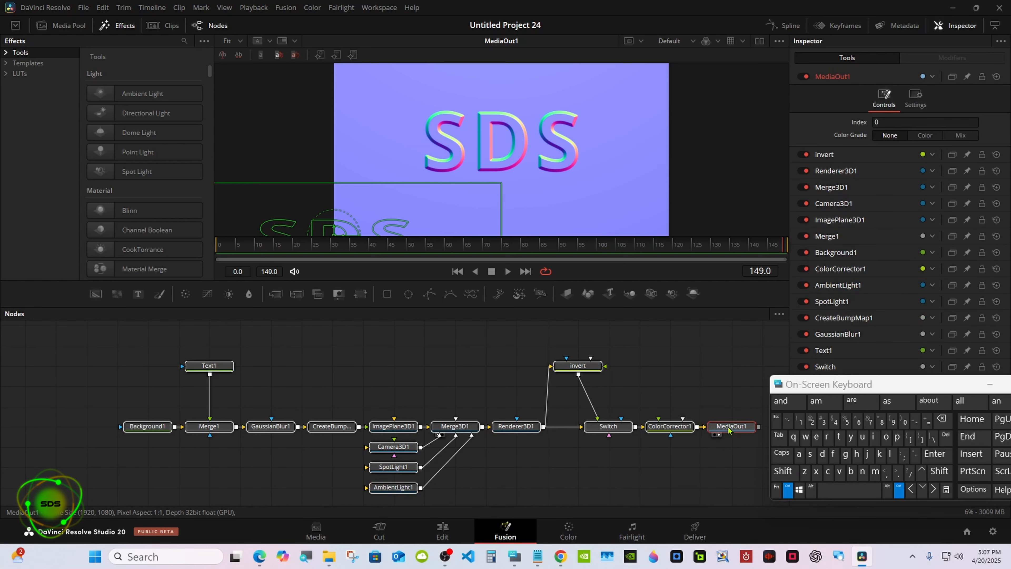
{"action": "right_click", "coordinate": [460, 427]}
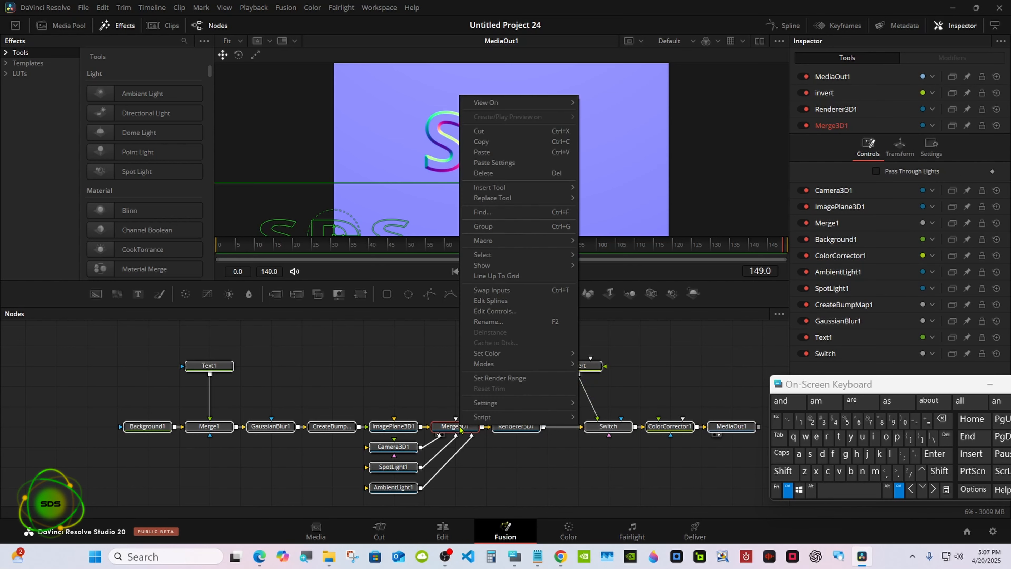
{"action": "left_click", "coordinate": [720, 427], "text": "ctrl"}
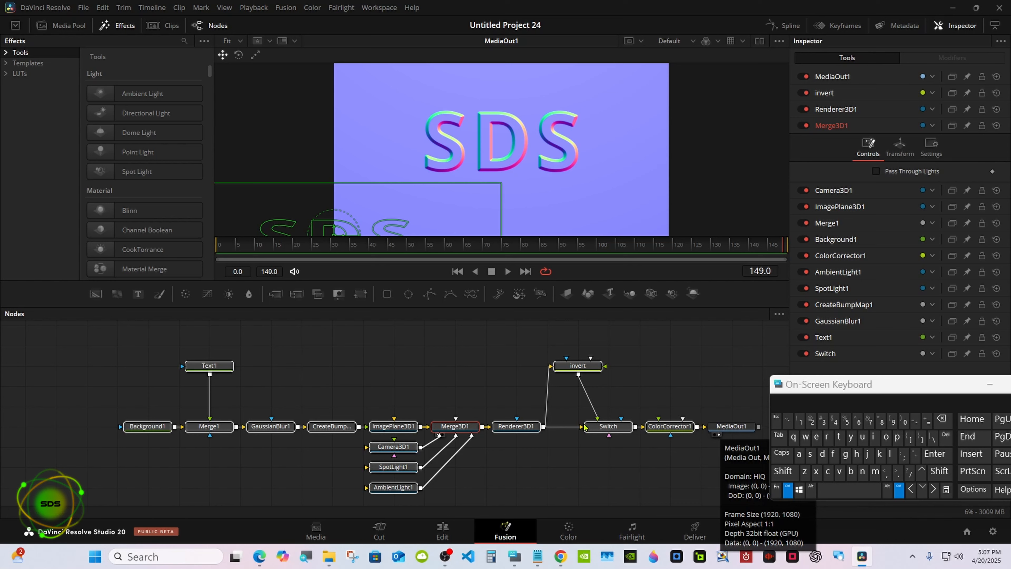
{"action": "right_click", "coordinate": [466, 427]}
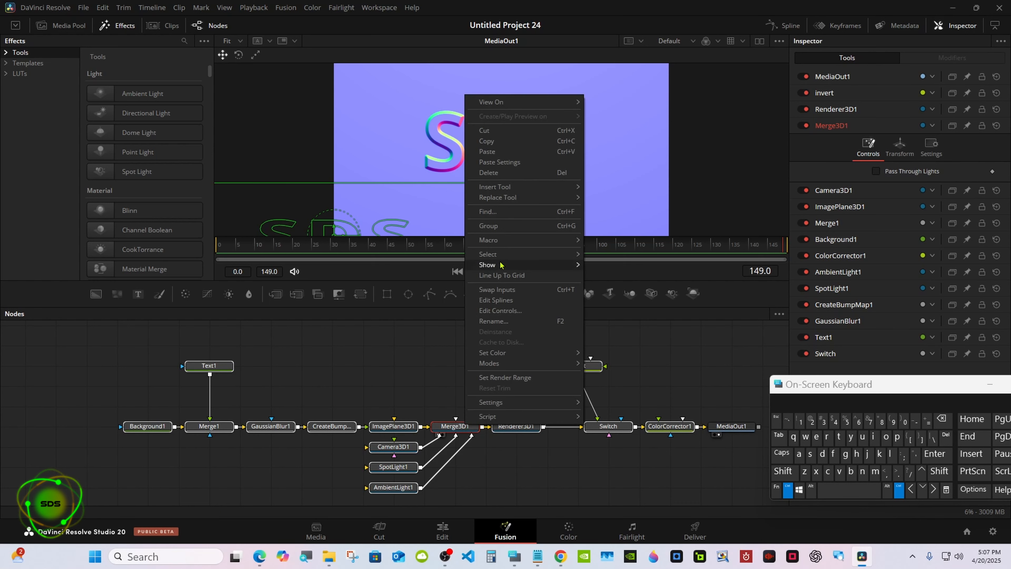
{"action": "mouse_move", "coordinate": [508, 243]}
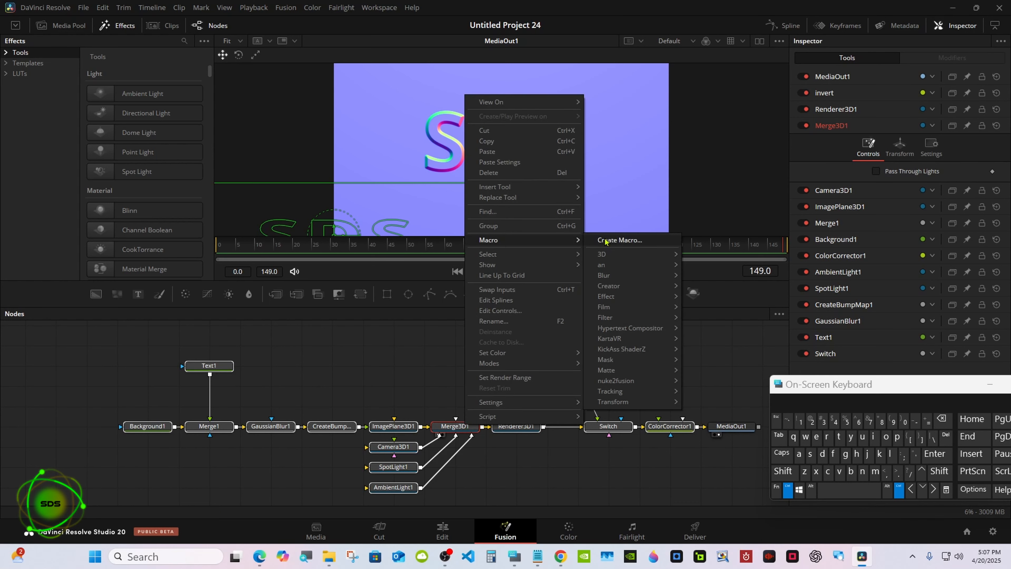
{"action": "left_click", "coordinate": [619, 240]}
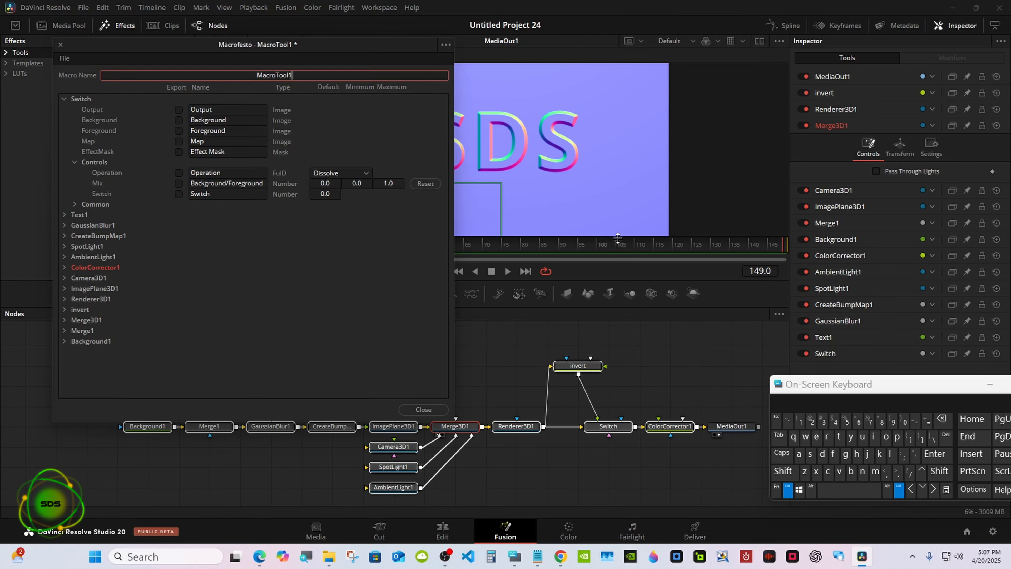
{"action": "left_click_drag", "start_coordinate": [187, 52], "coordinate": [500, 117]}
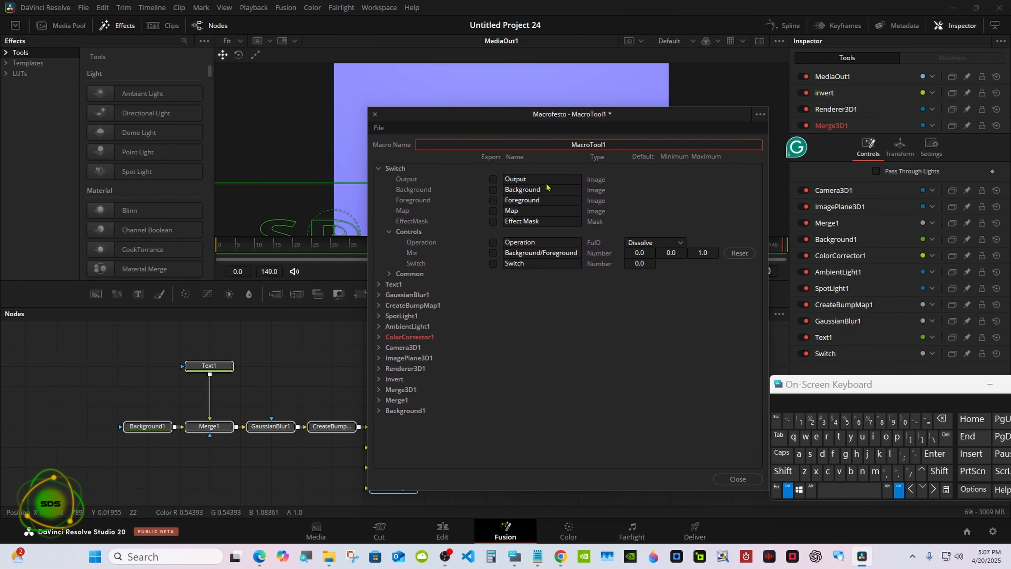
Name the macro Embossed Text Tutorial
{"action": "left_click_drag", "start_coordinate": [796, 388], "coordinate": [702, 330]}
{"action": "left_click", "coordinate": [695, 435]}
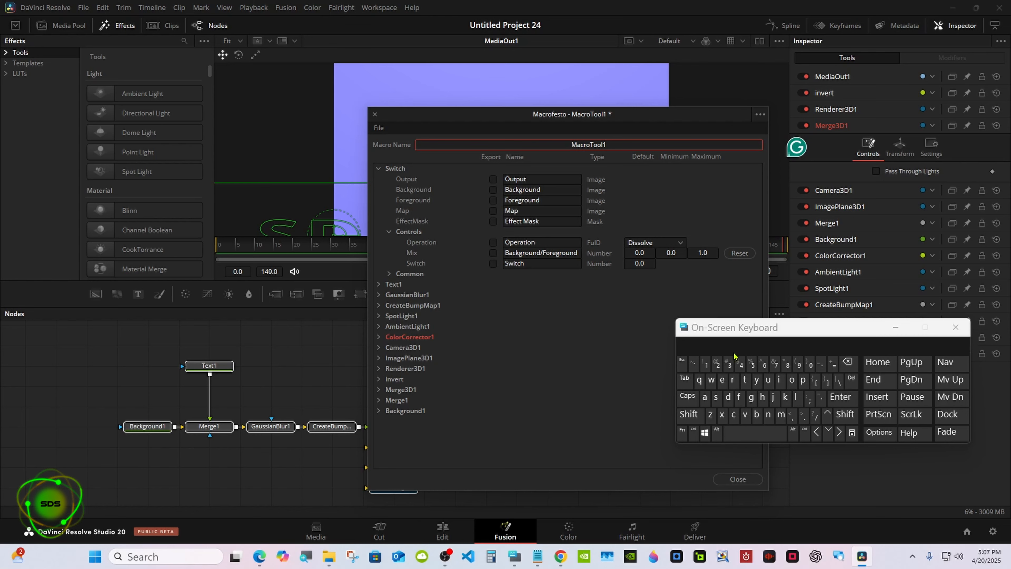
{"action": "left_click", "coordinate": [847, 362]}
{"action": "left_click", "coordinate": [688, 414]}
{"action": "left_click", "coordinate": [722, 379]}
{"action": "left_click", "coordinate": [781, 414]}
{"action": "left_click", "coordinate": [757, 415]}
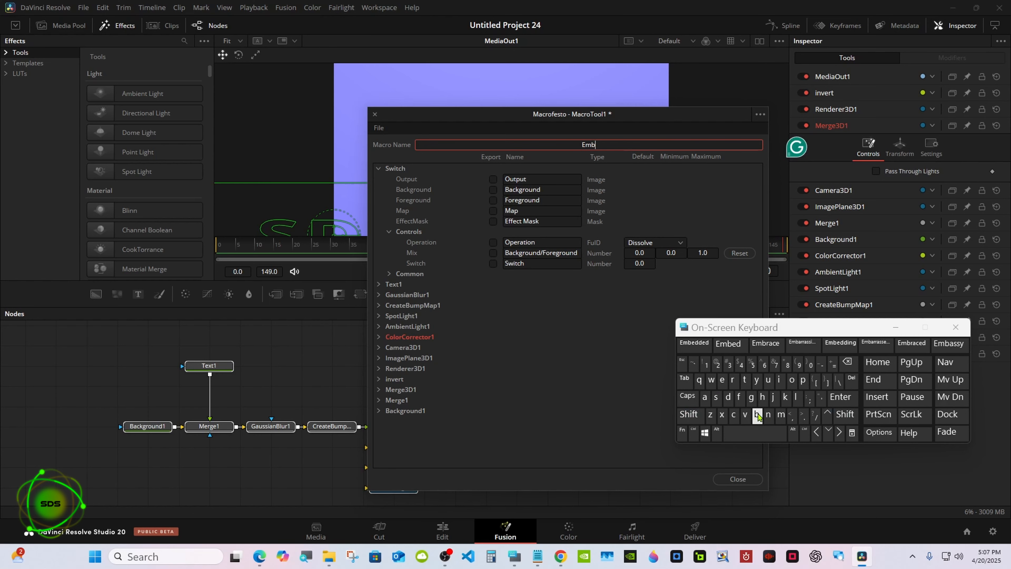
{"action": "left_click", "coordinate": [791, 379]}
{"action": "left_click", "coordinate": [716, 397]}
{"action": "left_click", "coordinate": [694, 343]}
{"action": "left_click", "coordinate": [689, 414]}
{"action": "left_click", "coordinate": [745, 379]}
{"action": "left_click", "coordinate": [722, 380]}
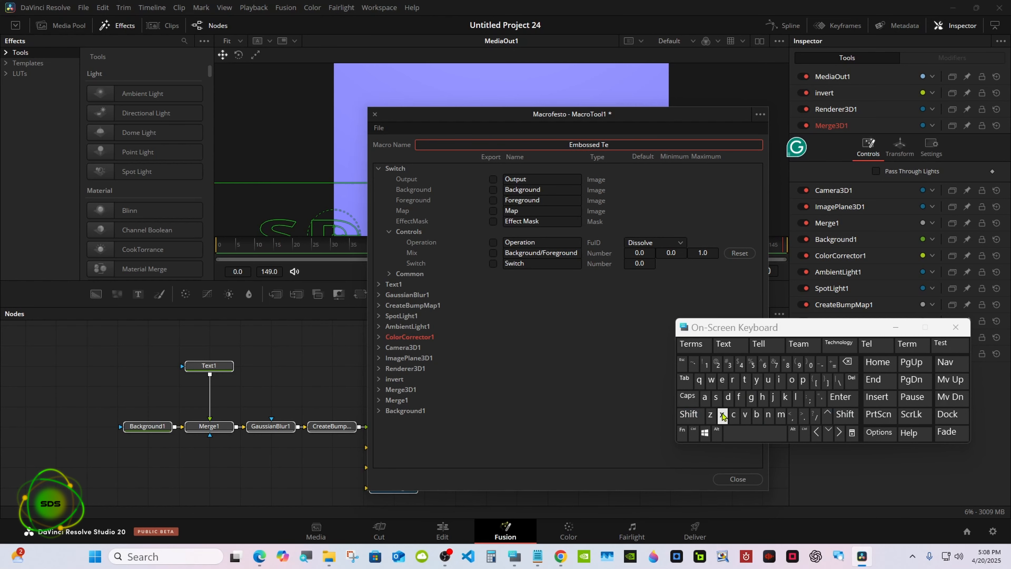
{"action": "left_click", "coordinate": [722, 416]}
{"action": "left_click", "coordinate": [690, 343]}
{"action": "left_click", "coordinate": [688, 414]}
{"action": "left_click", "coordinate": [745, 379]}
{"action": "left_click", "coordinate": [768, 379]}
{"action": "left_click", "coordinate": [745, 379]}
{"action": "left_click", "coordinate": [690, 344]}
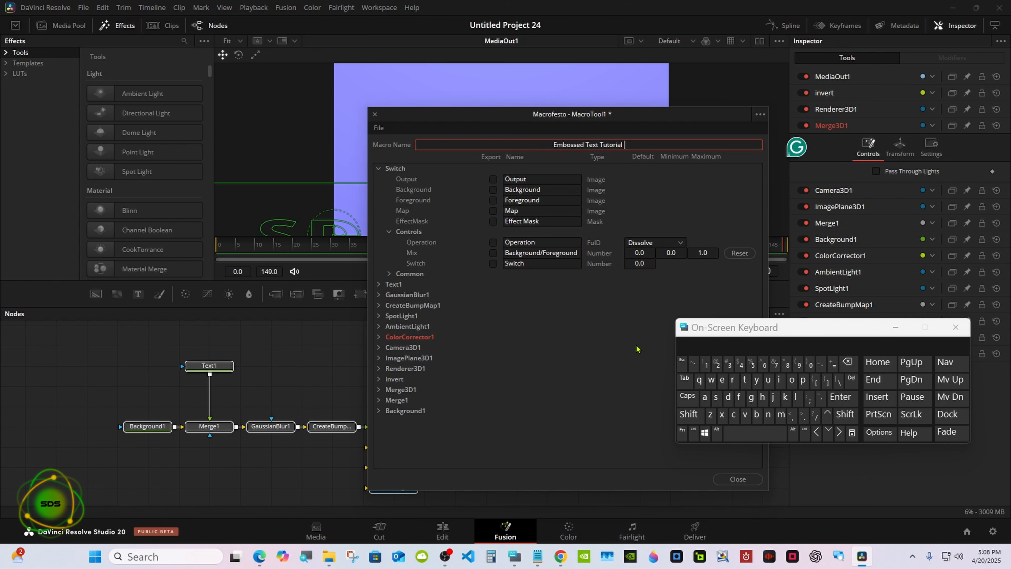
{"action": "left_click", "coordinate": [636, 349]}
Export the Switch node's Switch control in the macro and rename it Invert
{"action": "left_click_drag", "start_coordinate": [734, 331], "coordinate": [607, 376]}
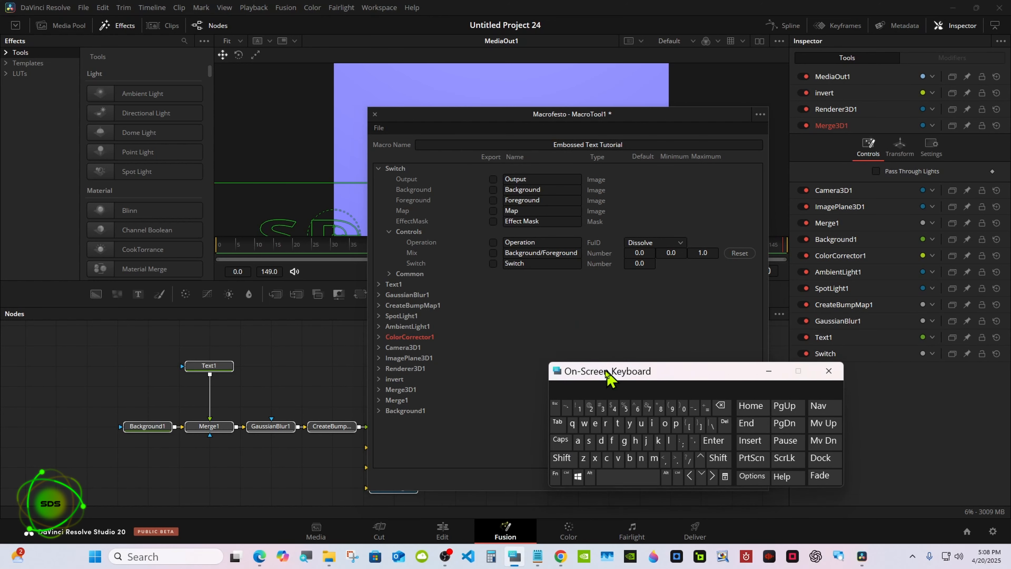
{"action": "left_click", "coordinate": [493, 264]}
{"action": "left_click", "coordinate": [544, 263]}
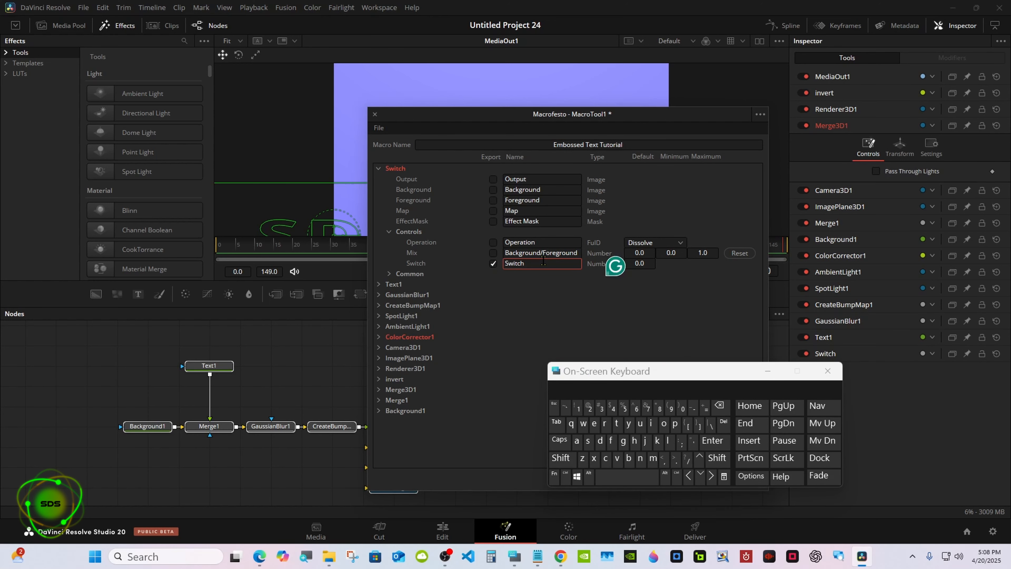
{"action": "left_click", "coordinate": [719, 405]}
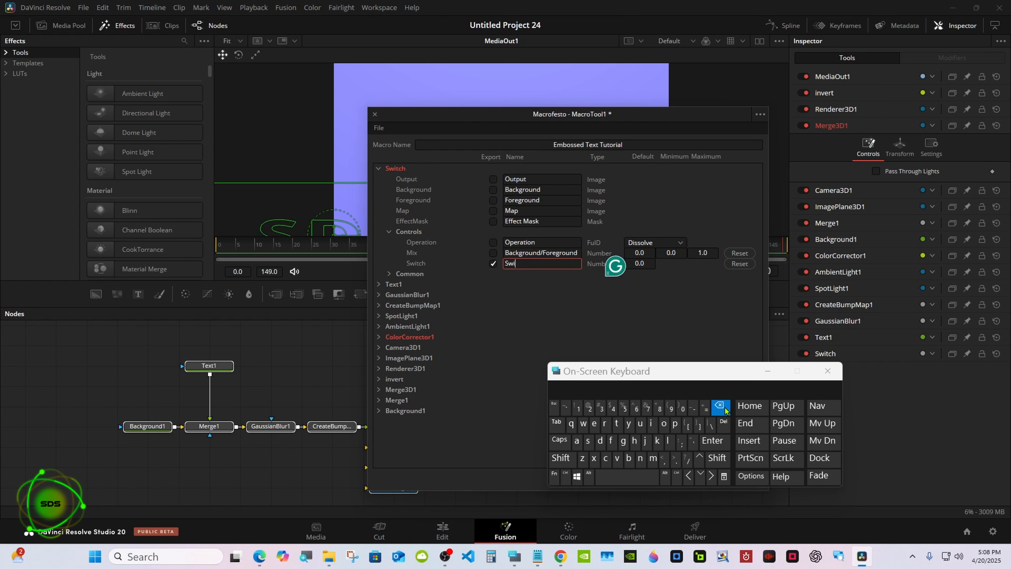
{"action": "left_click", "coordinate": [562, 458]}
{"action": "left_click", "coordinate": [650, 423]}
{"action": "left_click", "coordinate": [641, 458]}
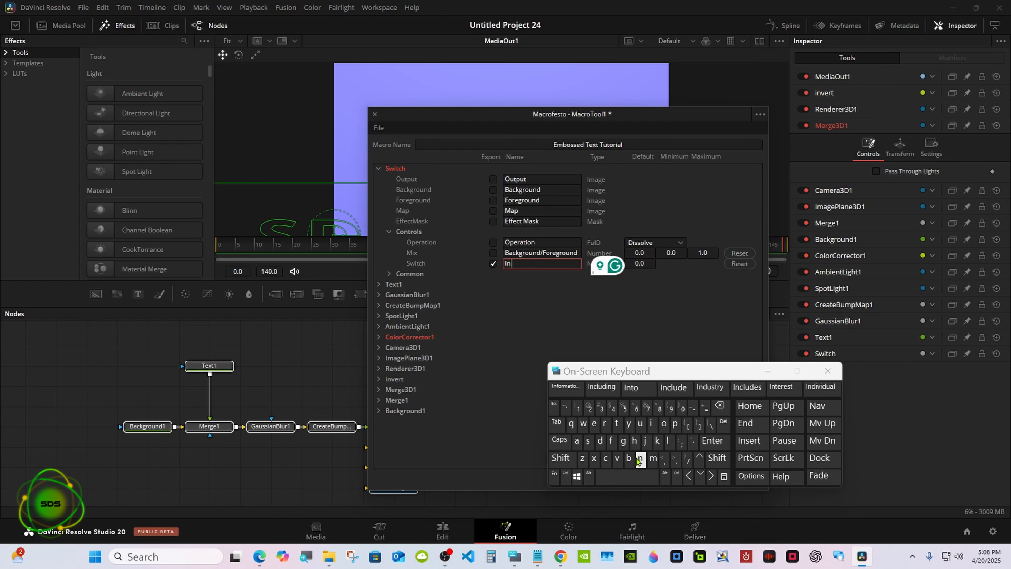
{"action": "left_click", "coordinate": [617, 457]}
{"action": "left_click", "coordinate": [595, 423]}
{"action": "left_click", "coordinate": [603, 423]}
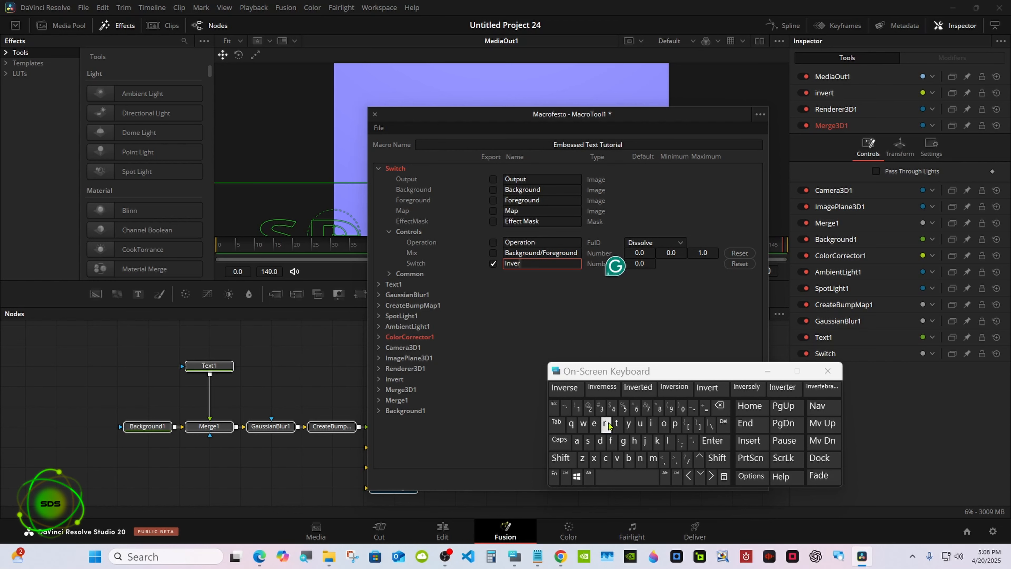
{"action": "left_click", "coordinate": [703, 394]}
{"action": "left_click", "coordinate": [531, 345]}
{"action": "left_click", "coordinate": [379, 168]}
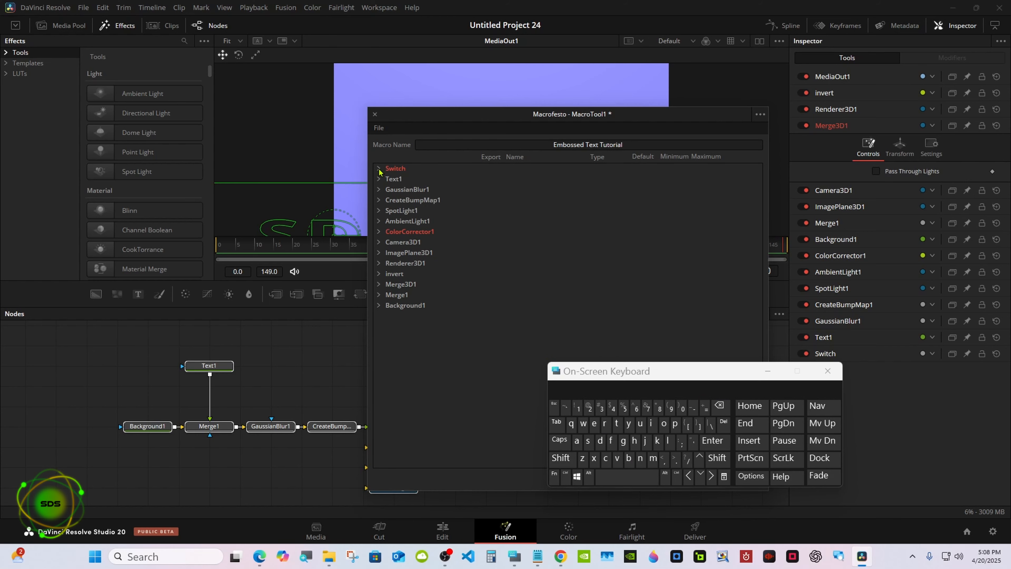
Export Text1's Styled Text, Font, Size, Tracking and Line Spacing controls in the macro
{"action": "left_click", "coordinate": [378, 179]}
{"action": "left_click_drag", "start_coordinate": [567, 372], "coordinate": [664, 312]}
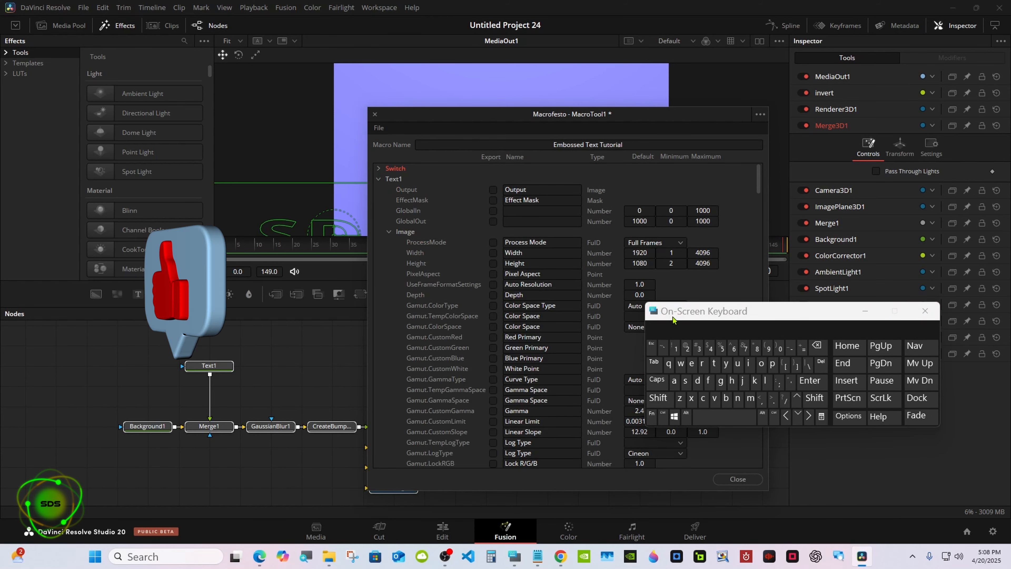
{"action": "left_click", "coordinate": [389, 231]}
{"action": "left_click", "coordinate": [493, 253]}
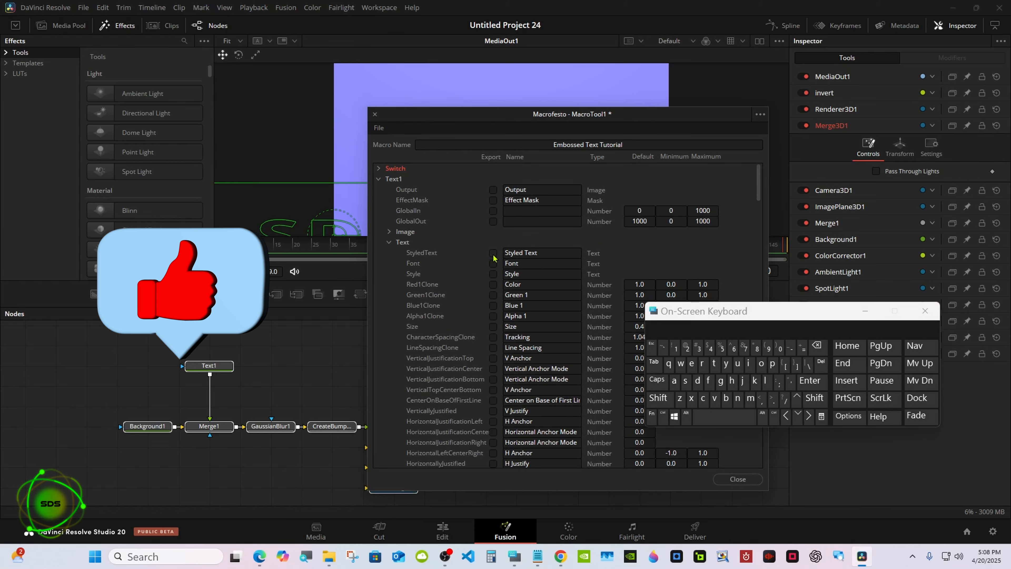
{"action": "left_click", "coordinate": [493, 263]}
{"action": "left_click", "coordinate": [493, 326]}
{"action": "left_click", "coordinate": [493, 337]}
{"action": "left_click", "coordinate": [493, 347]}
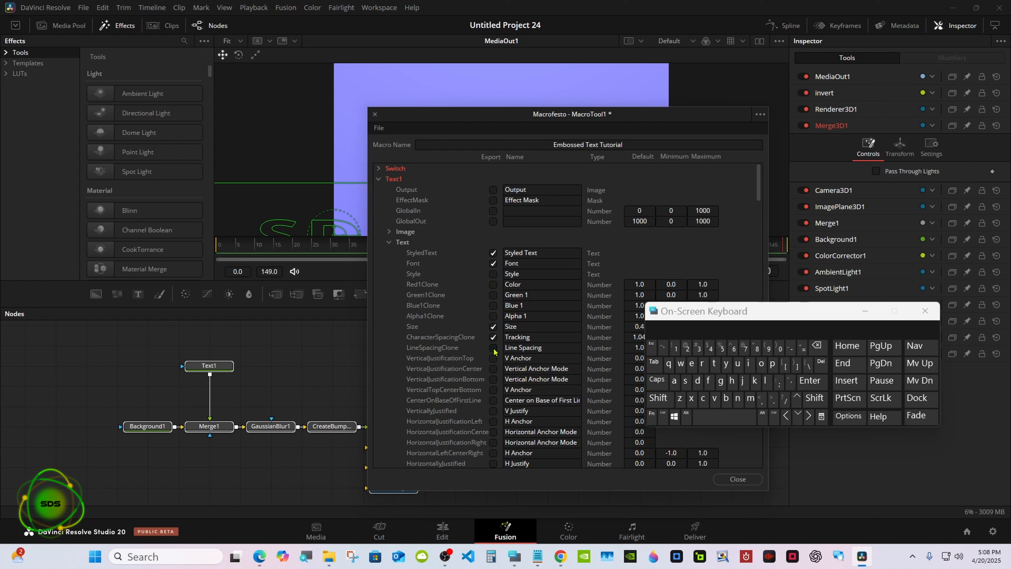
Export all of Text1's vertical and horizontal anchor and justify controls, including Center on Base of First Line
{"action": "left_click", "coordinate": [493, 368]}
{"action": "left_click", "coordinate": [493, 378]}
{"action": "left_click", "coordinate": [493, 389]}
{"action": "left_click", "coordinate": [493, 400]}
{"action": "left_click", "coordinate": [493, 411]}
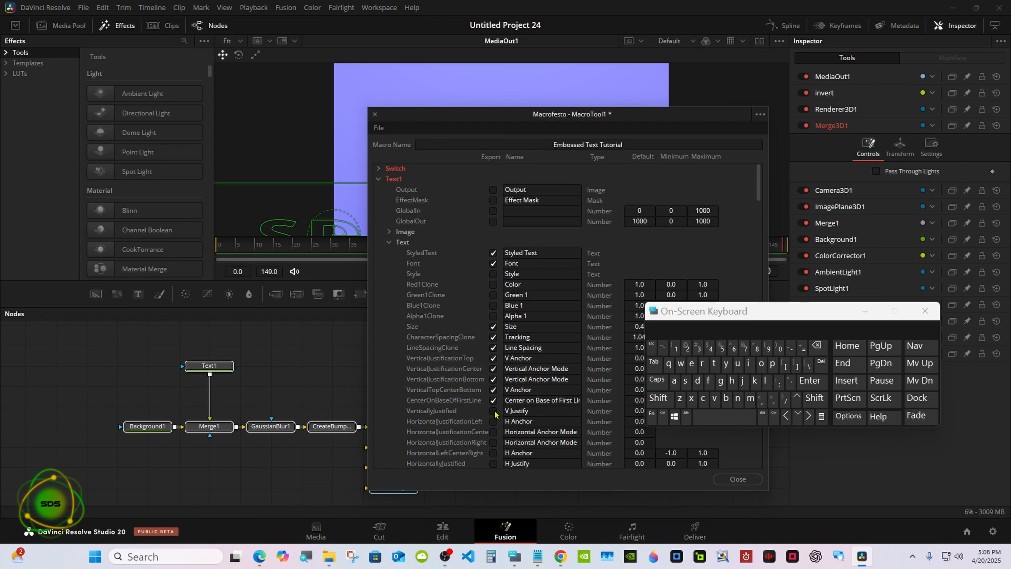
{"action": "left_click", "coordinate": [493, 421]}
{"action": "left_click", "coordinate": [492, 432]}
{"action": "left_click", "coordinate": [493, 442]}
{"action": "left_click", "coordinate": [493, 453]}
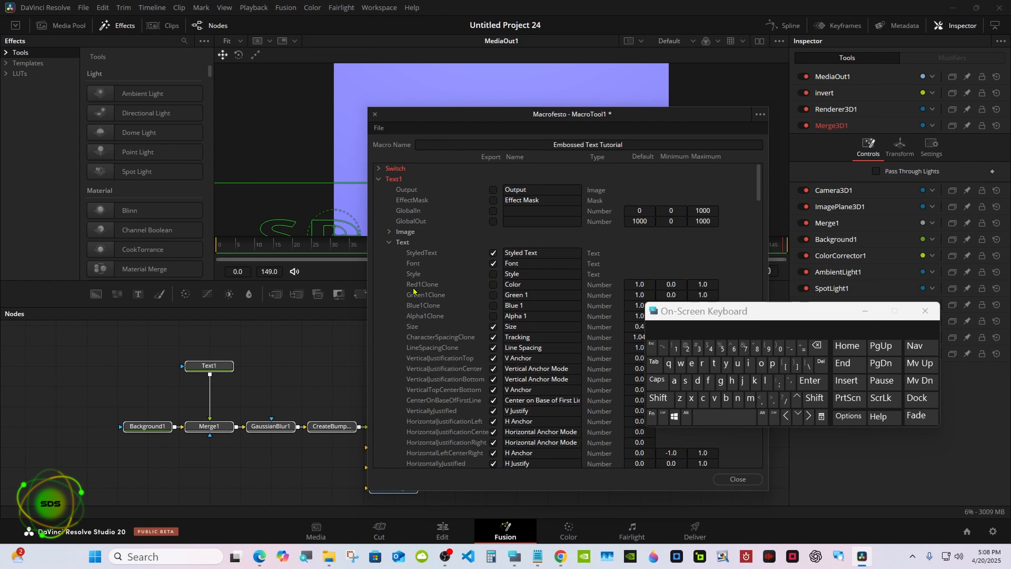
Export the Center control from Text1's Layout group in the macro
{"action": "left_click", "coordinate": [390, 242]}
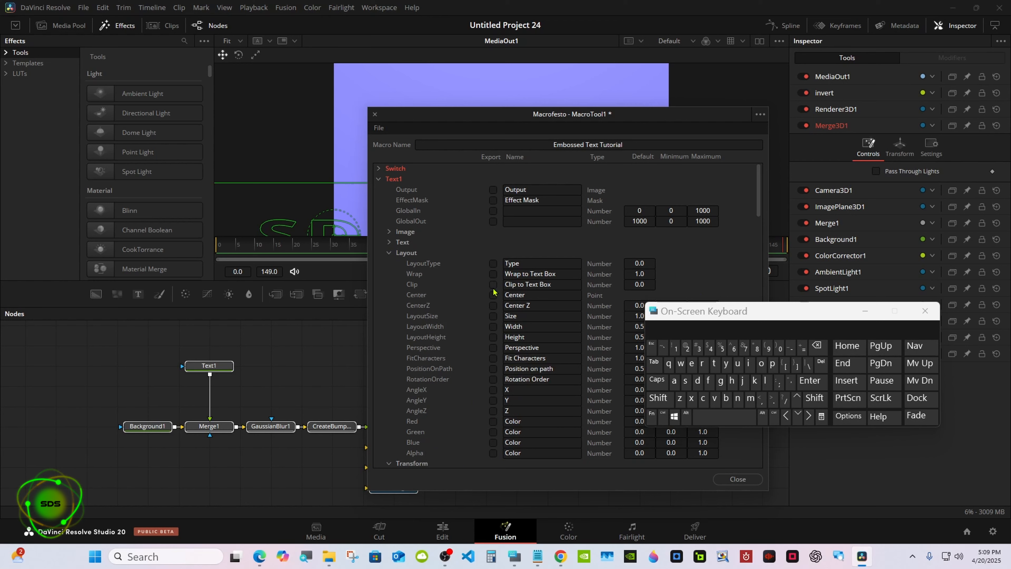
{"action": "left_click", "coordinate": [493, 295]}
{"action": "left_click", "coordinate": [389, 253]}
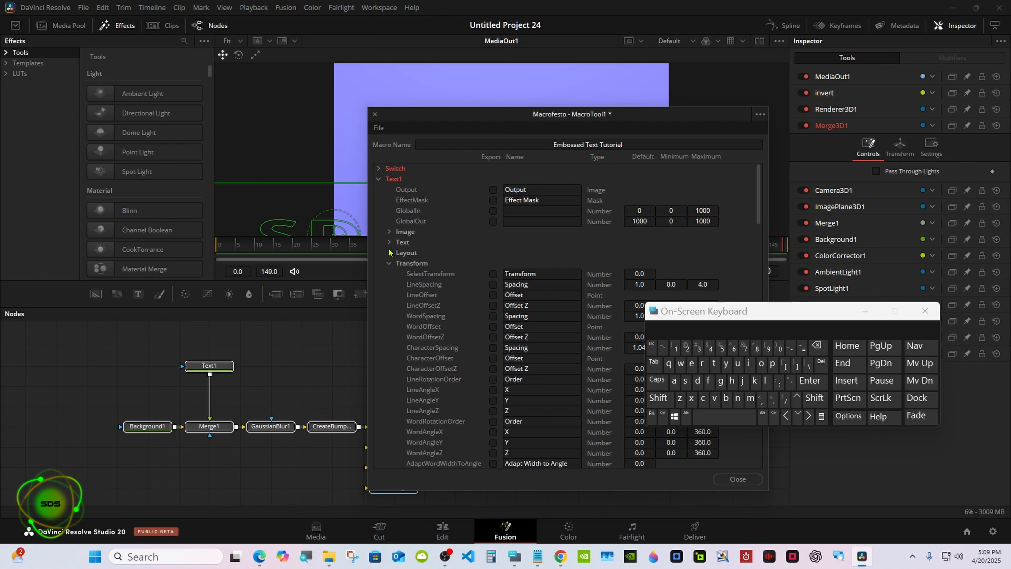
{"action": "left_click", "coordinate": [379, 179]}
Export GaussianBlur1's HStrength control in the macro
{"action": "left_click", "coordinate": [379, 190]}
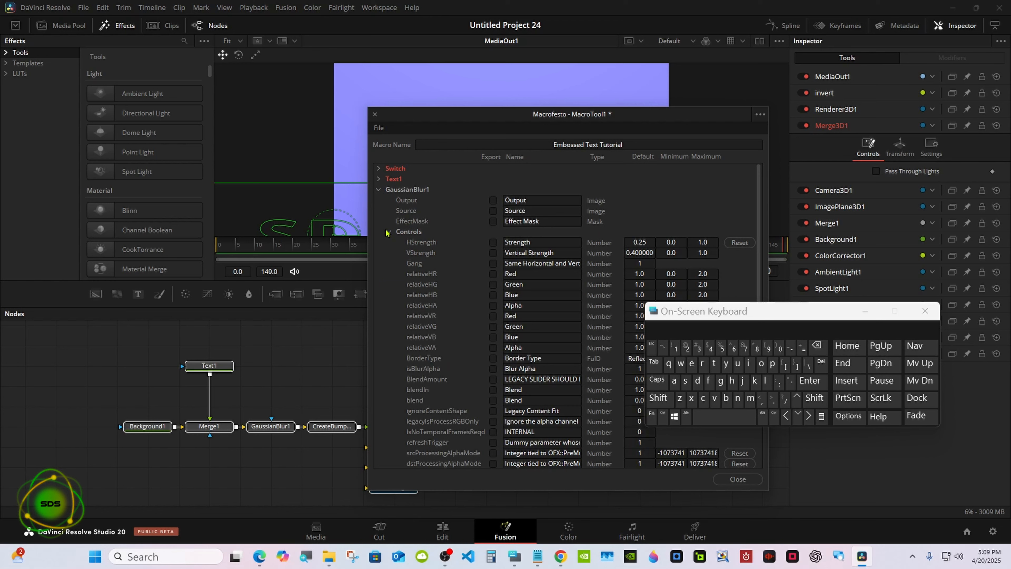
{"action": "left_click", "coordinate": [273, 431]}
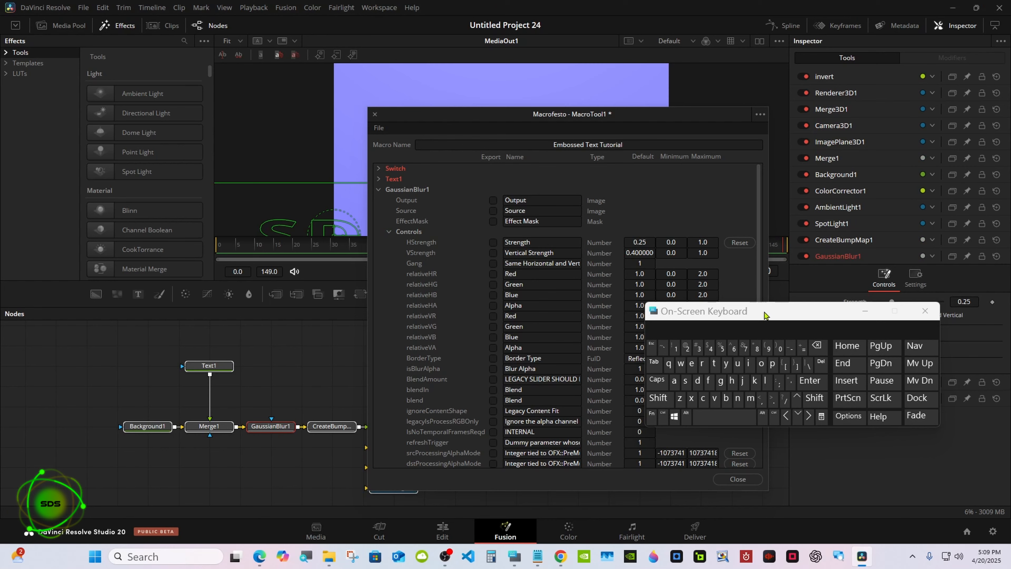
{"action": "left_click_drag", "start_coordinate": [763, 313], "coordinate": [645, 394]}
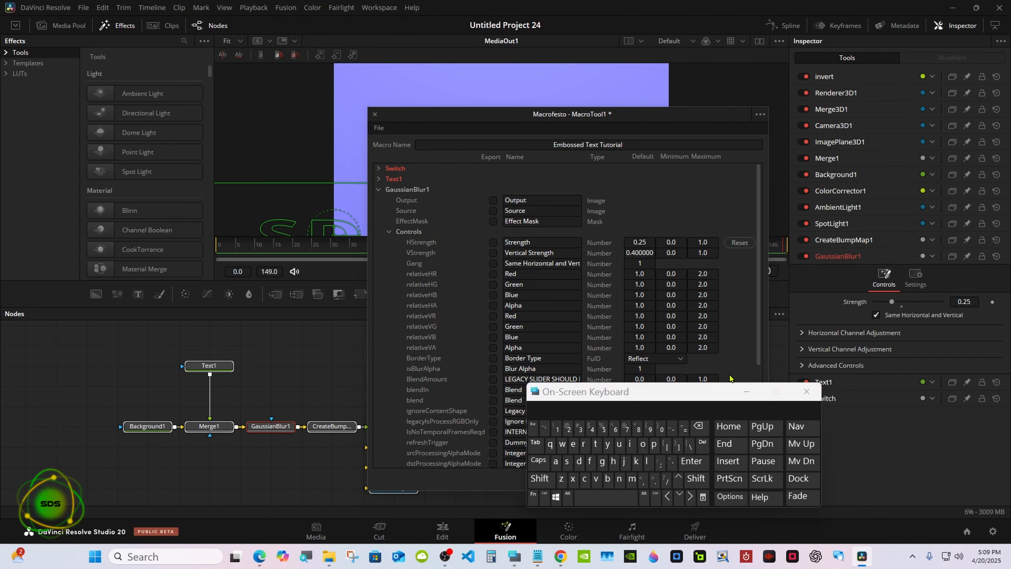
{"action": "left_click_drag", "start_coordinate": [613, 391], "coordinate": [711, 339]}
{"action": "left_click", "coordinate": [494, 243]}
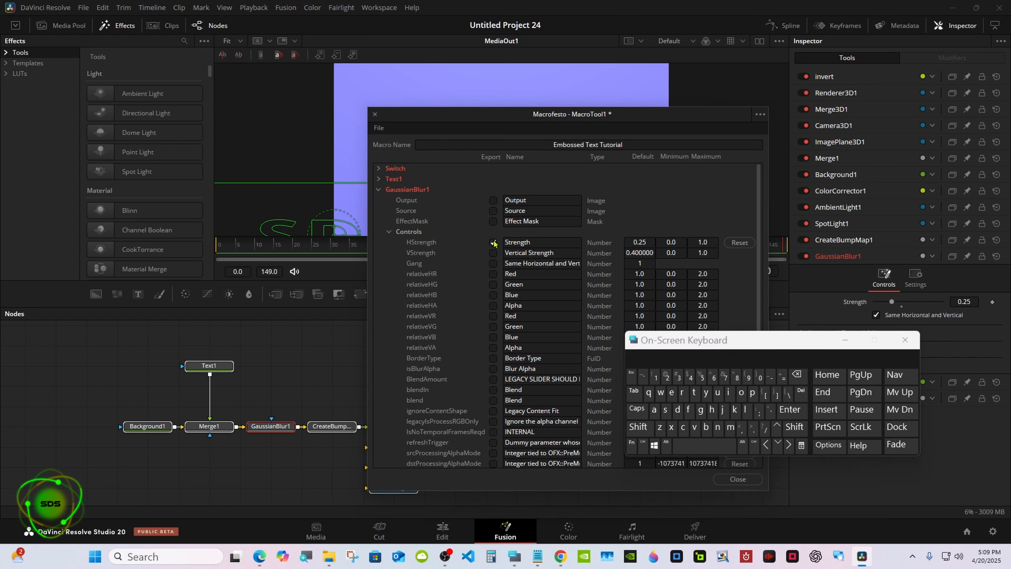
Rename GaussianBlur1's exported Strength control to Blur Strength
{"action": "left_click", "coordinate": [504, 243]}
{"action": "left_click", "coordinate": [639, 427]}
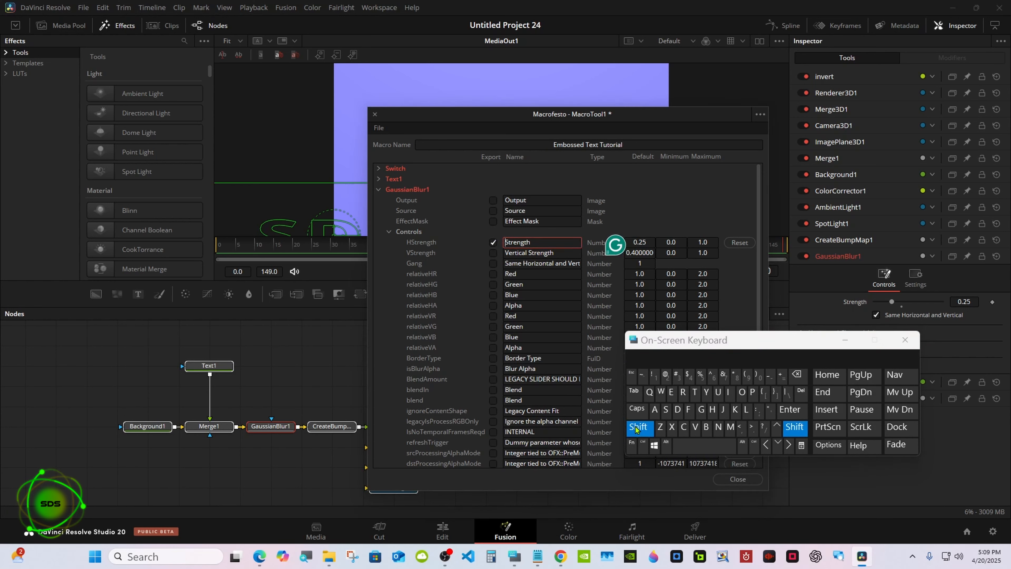
{"action": "left_click", "coordinate": [707, 427]}
{"action": "left_click", "coordinate": [745, 409]}
{"action": "left_click", "coordinate": [718, 392]}
{"action": "left_click", "coordinate": [682, 392]}
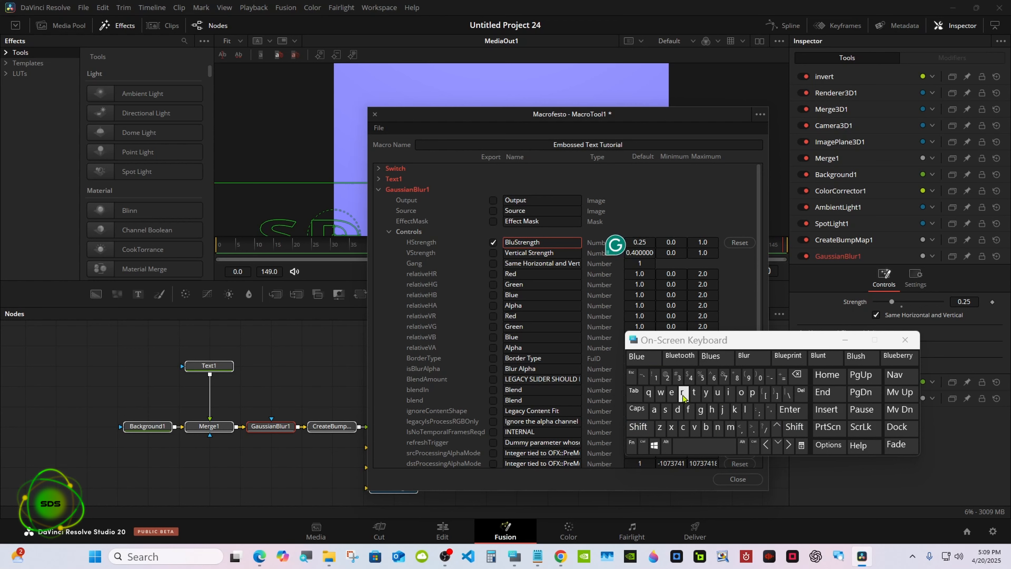
{"action": "left_click", "coordinate": [681, 439]}
{"action": "left_click", "coordinate": [523, 183]}
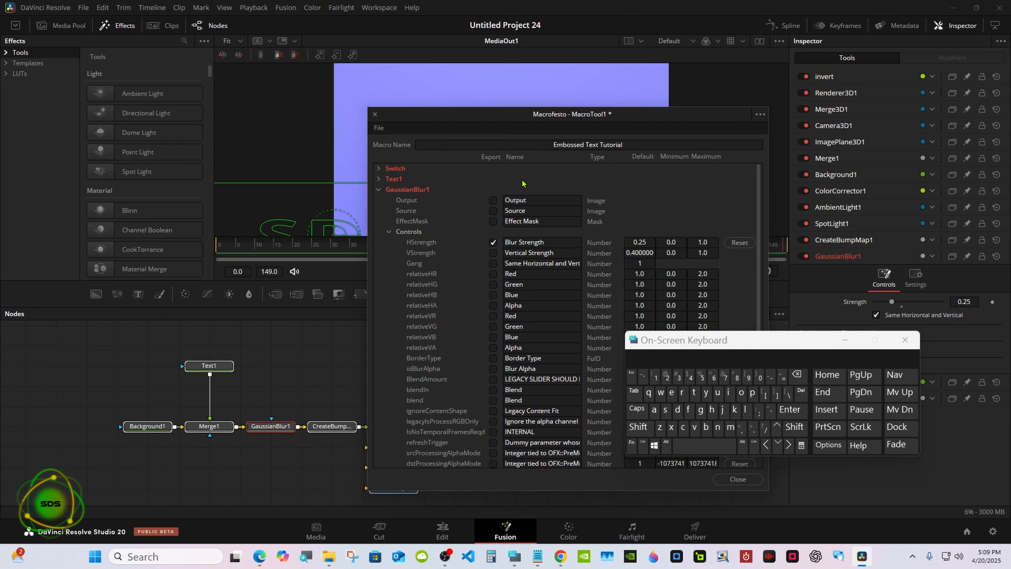
{"action": "left_click", "coordinate": [389, 233]}
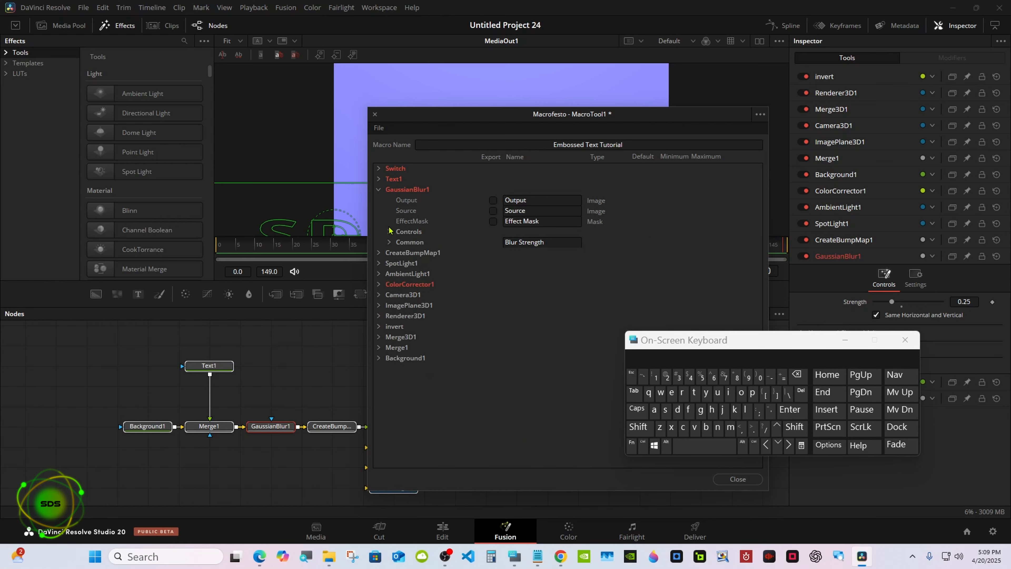
{"action": "left_click", "coordinate": [378, 190]}
Export CreateBumpMap1's Height Scale and Filter Size controls in the macro
{"action": "left_click", "coordinate": [379, 200]}
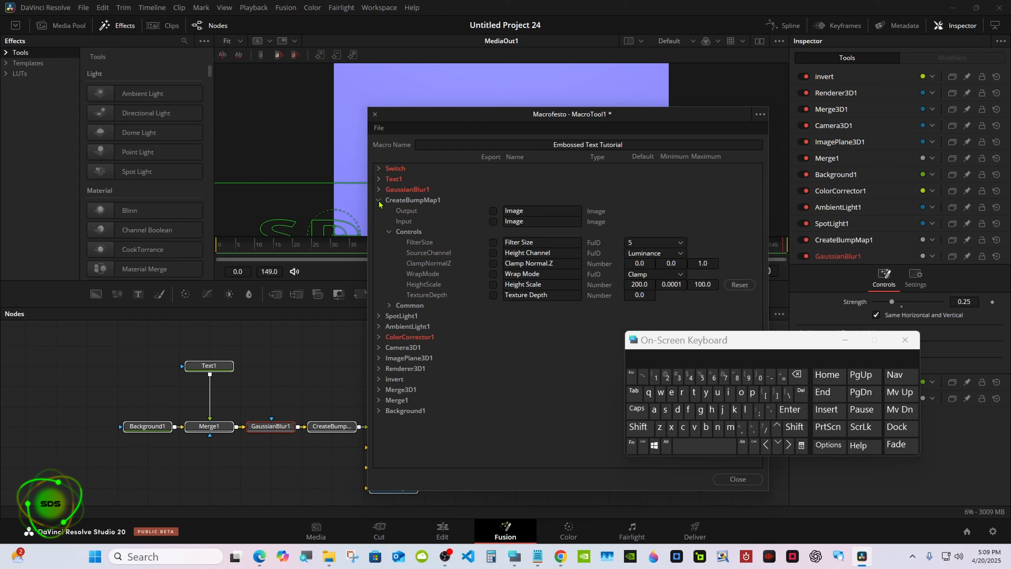
{"action": "left_click", "coordinate": [494, 283]}
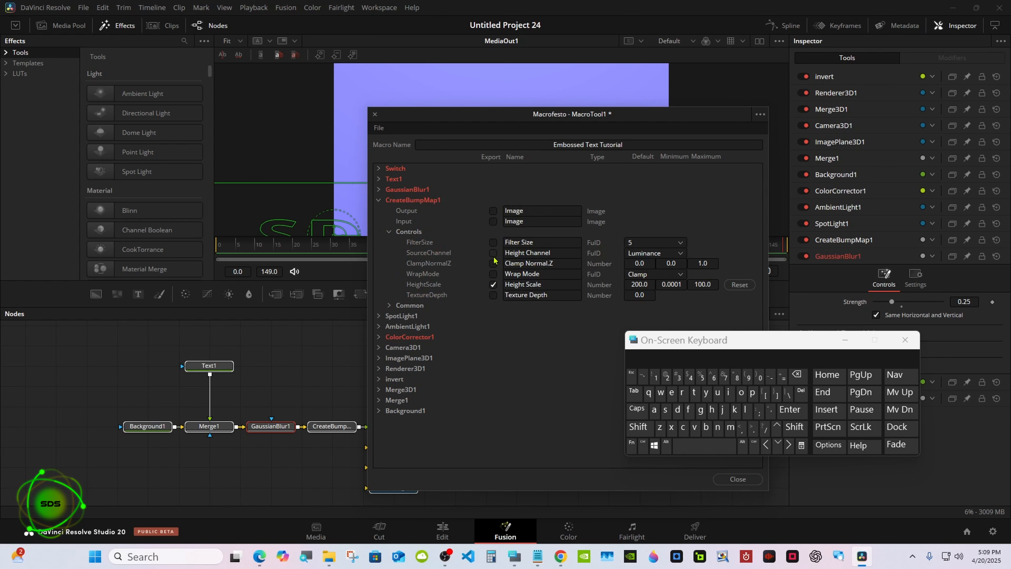
{"action": "left_click", "coordinate": [493, 242]}
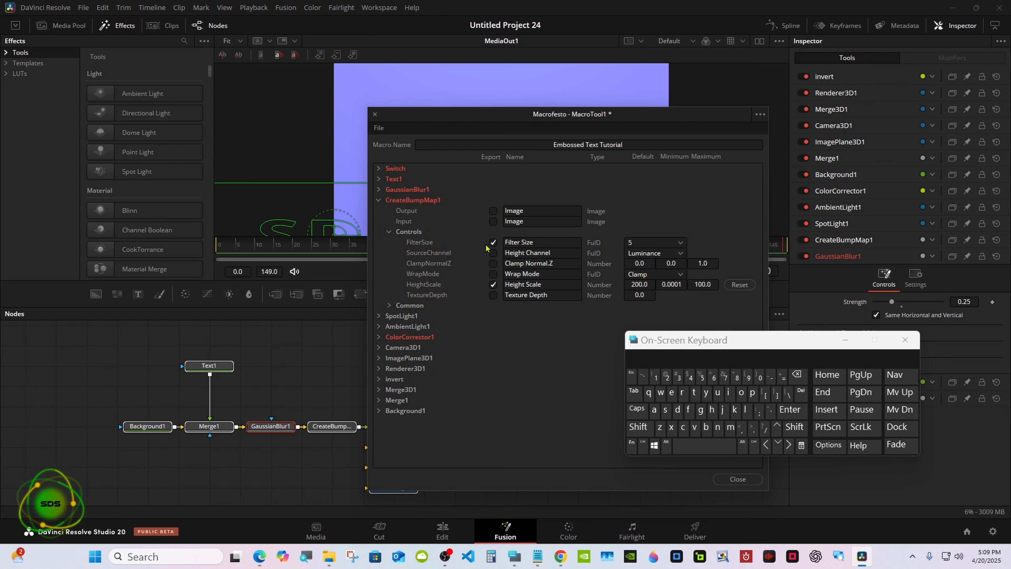
{"action": "left_click", "coordinate": [387, 231]}
{"action": "left_click", "coordinate": [378, 201]}
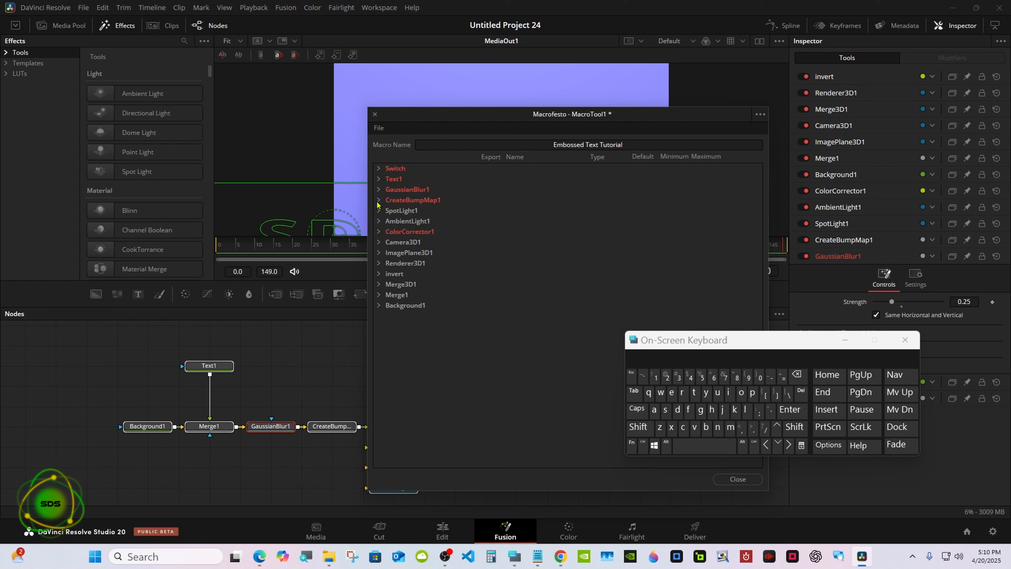
Export SpotLight1's Translate X and Translate Y controls in the macro
{"action": "left_click", "coordinate": [378, 211]}
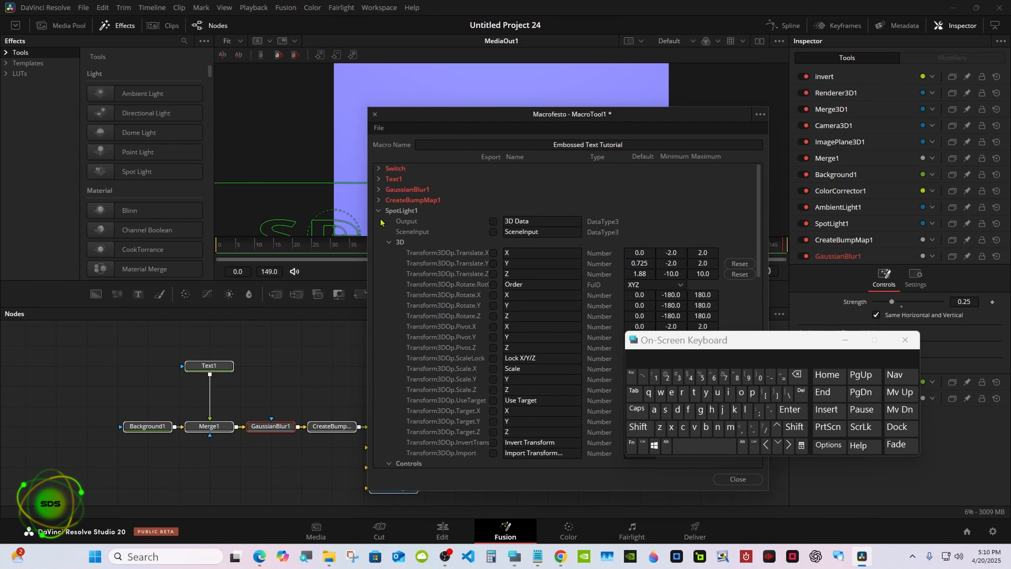
{"action": "left_click", "coordinate": [494, 253]}
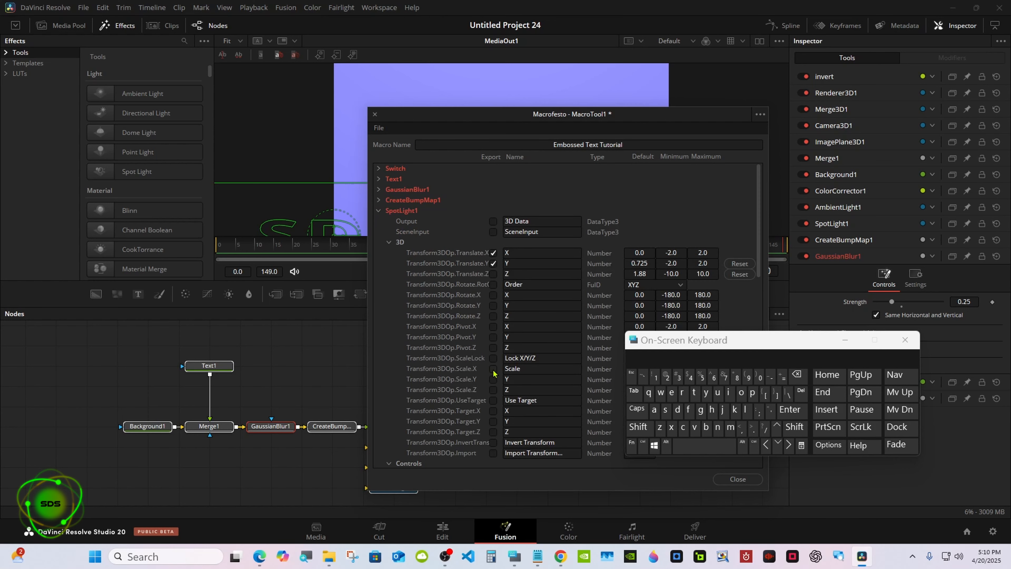
{"action": "left_click", "coordinate": [389, 243]}
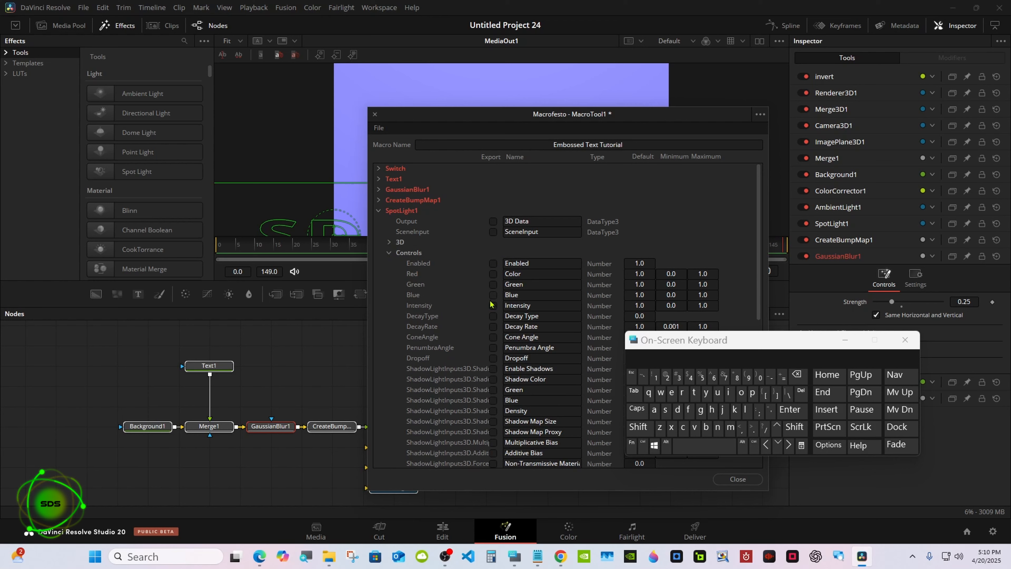
Export SpotLight1's Intensity control in the macro and rename it Spotlight Intensity
{"action": "left_click", "coordinate": [505, 305]}
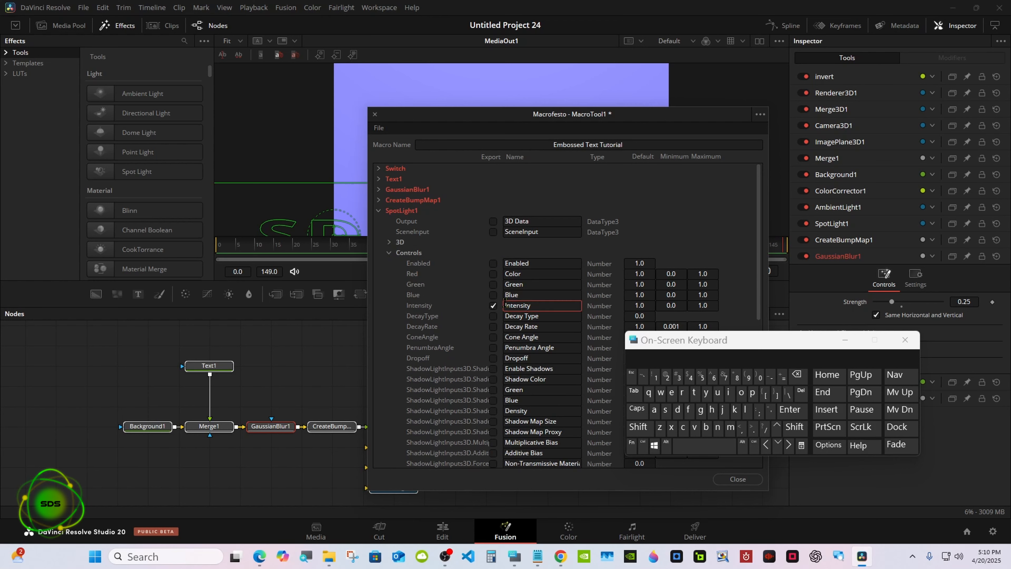
{"action": "left_click", "coordinate": [638, 426]}
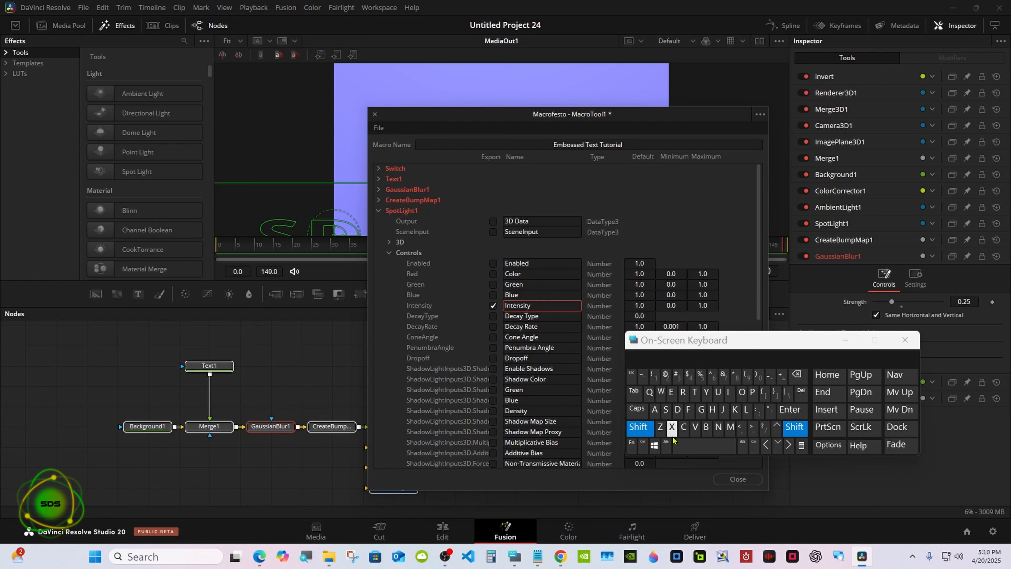
{"action": "left_click", "coordinate": [684, 444]}
{"action": "left_click", "coordinate": [665, 409]}
{"action": "left_click", "coordinate": [753, 392]}
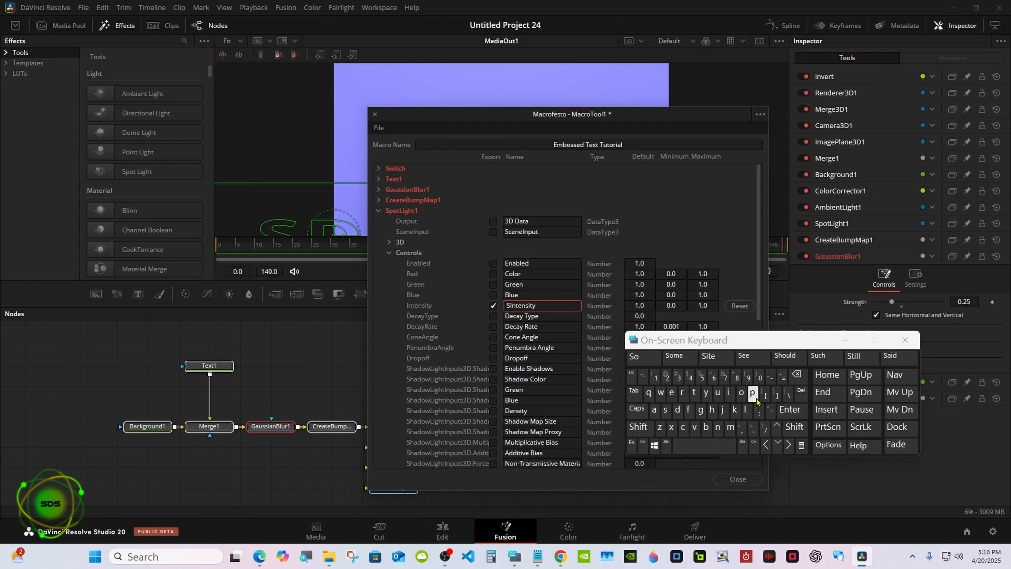
{"action": "left_click", "coordinate": [741, 391]}
{"action": "left_click", "coordinate": [693, 391]}
{"action": "left_click", "coordinate": [679, 355]}
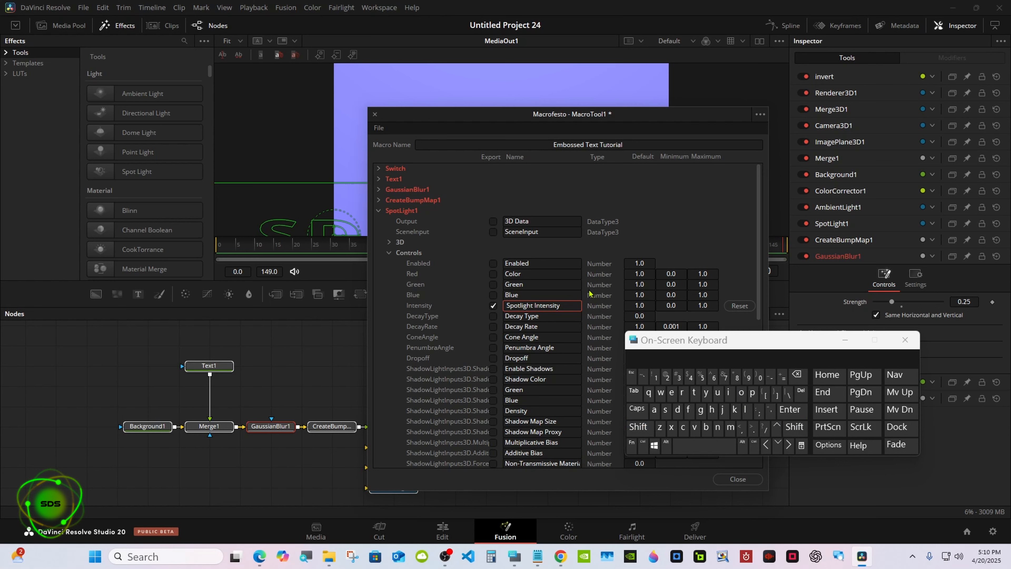
{"action": "left_click", "coordinate": [533, 203]}
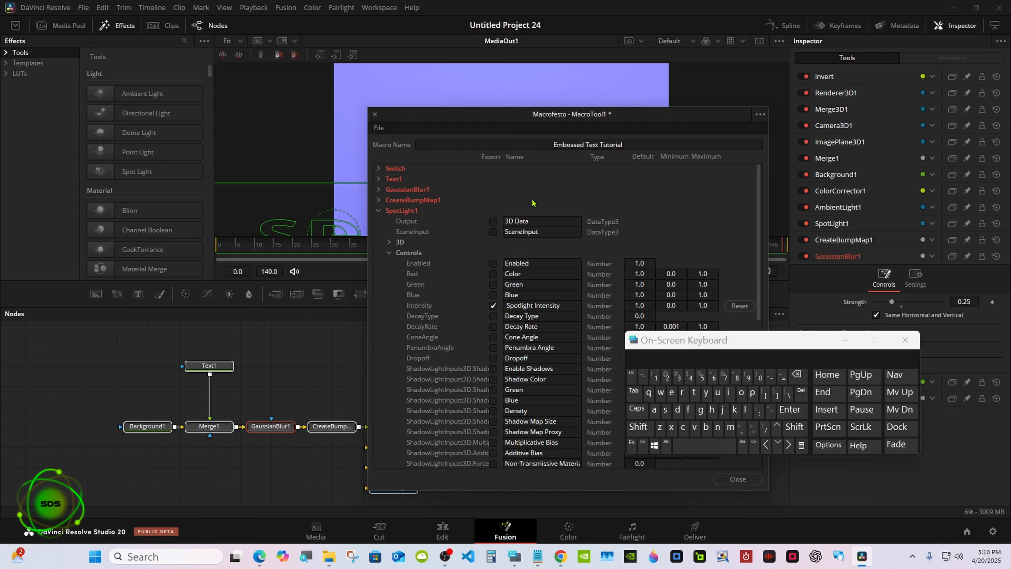
{"action": "left_click", "coordinate": [389, 253]}
{"action": "left_click", "coordinate": [379, 210]}
Export AmbientLight1's Intensity control in the macro and rename it Ambient Intensity
{"action": "left_click", "coordinate": [378, 221]}
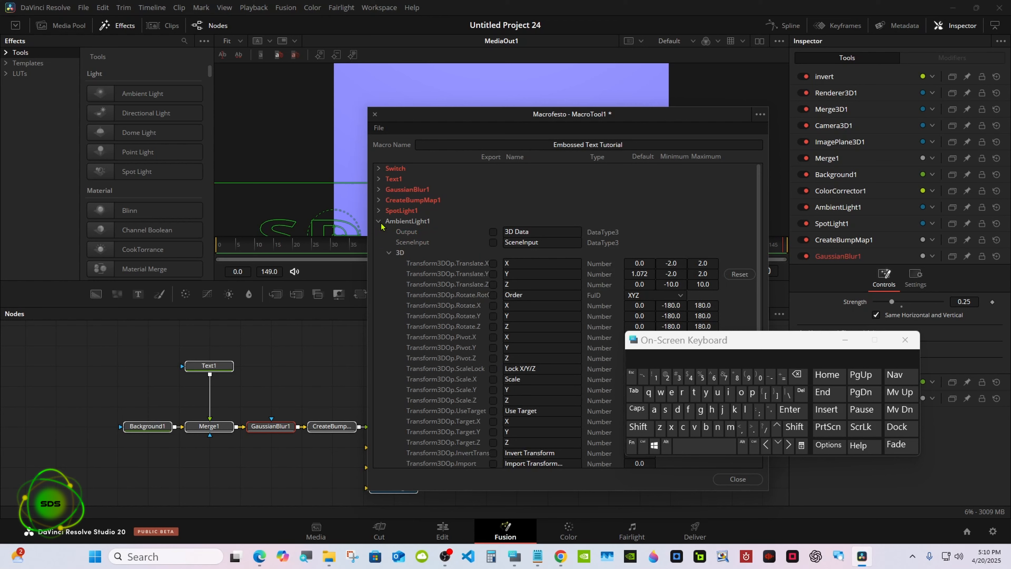
{"action": "left_click", "coordinate": [389, 253]}
{"action": "left_click", "coordinate": [493, 316]}
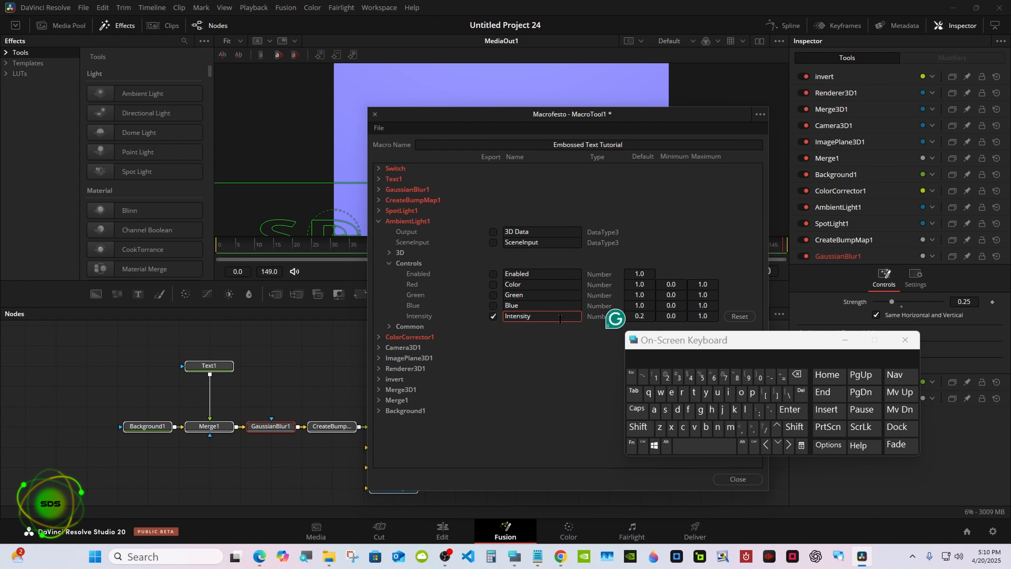
{"action": "left_click", "coordinate": [638, 427]}
{"action": "left_click", "coordinate": [654, 409]}
{"action": "left_click", "coordinate": [730, 427]}
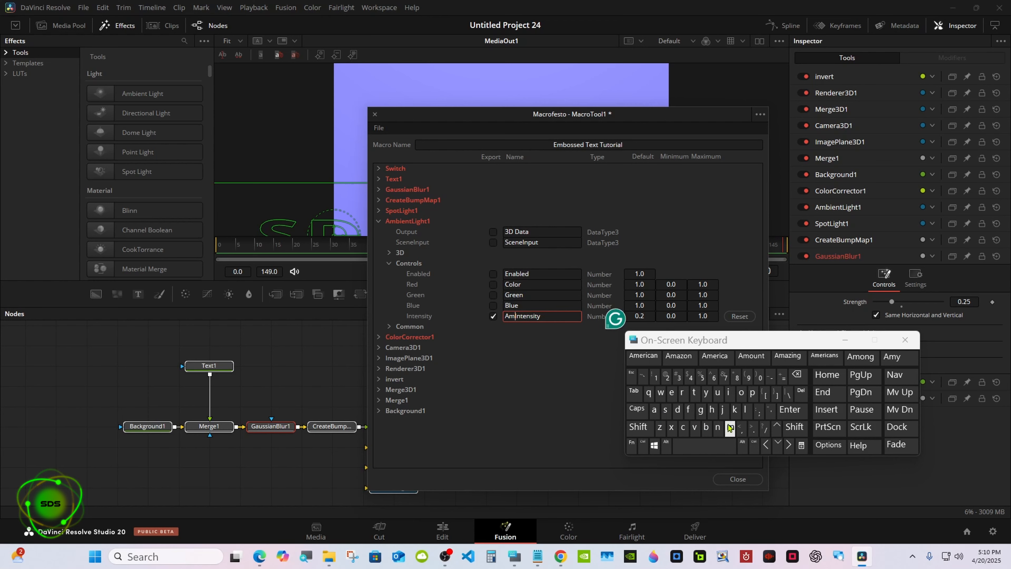
{"action": "left_click", "coordinate": [706, 427]}
{"action": "left_click", "coordinate": [751, 356]}
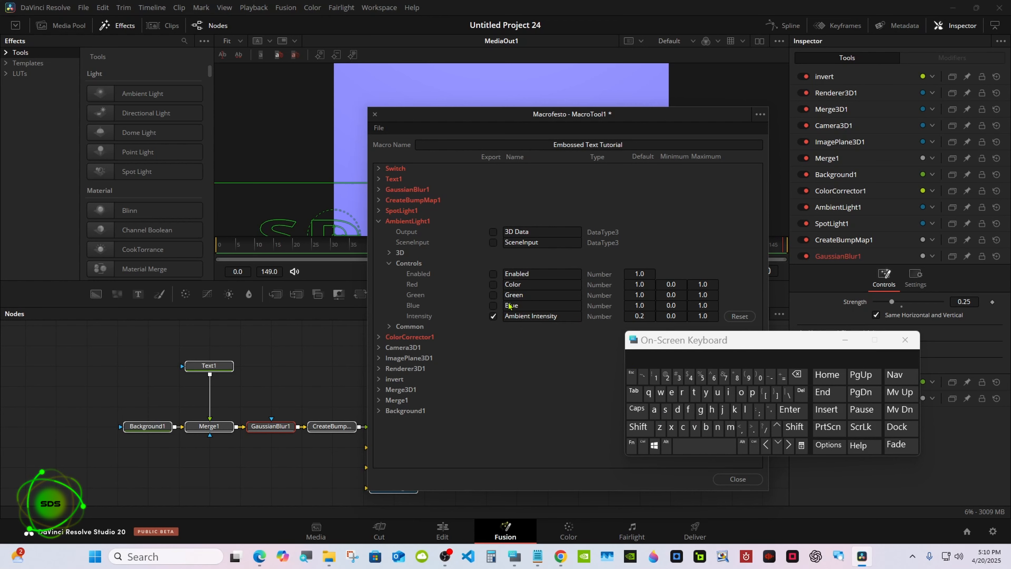
{"action": "left_click", "coordinate": [388, 264]}
Export ColorCorrector1's Menu, Range and first wheel controls: Hue, Saturation, Tint Angle, Tint Length and Wheel Range Dummy 1
{"action": "left_click", "coordinate": [378, 231]}
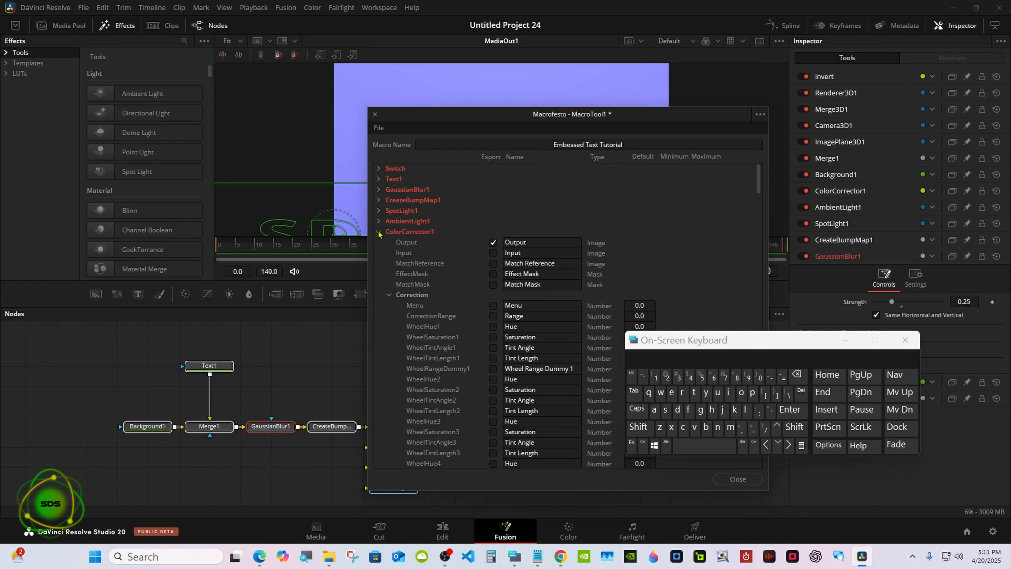
{"action": "scroll", "coordinate": [496, 208], "scroll_direction": "down", "scroll_amount": 3}
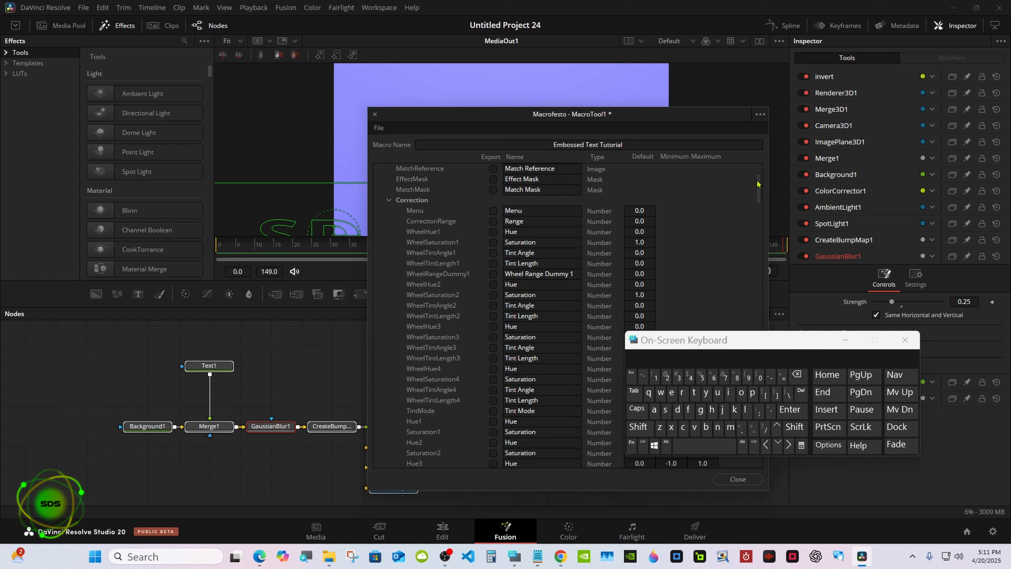
{"action": "left_click", "coordinate": [493, 210]}
{"action": "left_click", "coordinate": [493, 221]}
{"action": "left_click", "coordinate": [493, 232]}
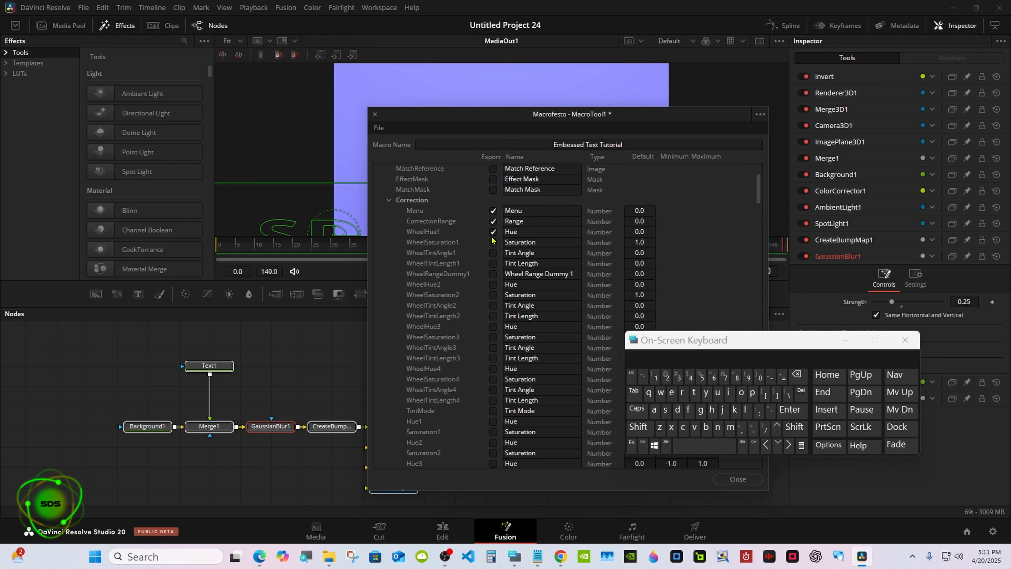
{"action": "left_click", "coordinate": [493, 242]}
{"action": "left_click", "coordinate": [493, 253]}
{"action": "left_click", "coordinate": [493, 264]}
{"action": "left_click", "coordinate": [493, 274]}
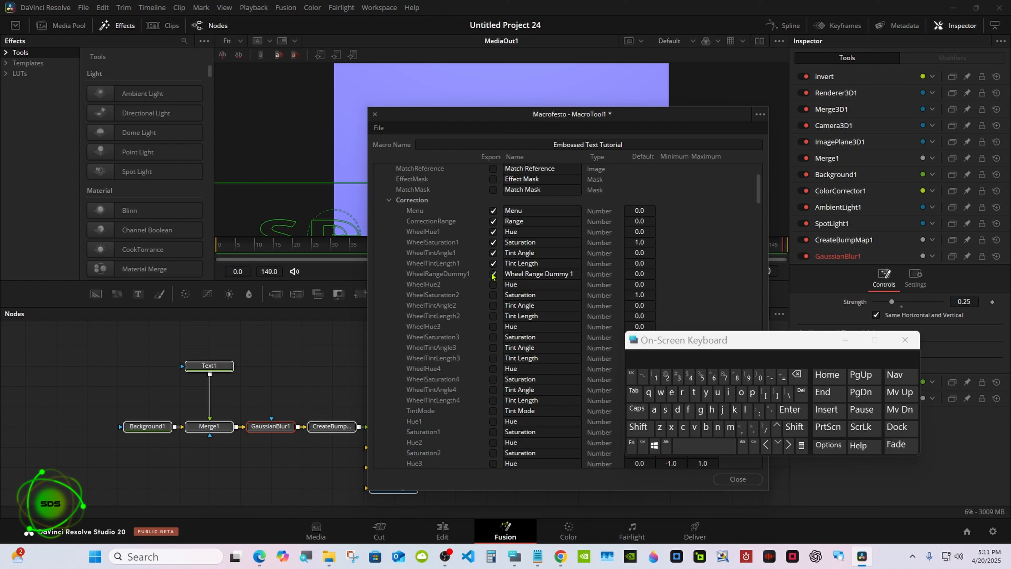
Export ColorCorrector1's Tint Mode, Hue1, Saturation1 and Channel controls in the macro
{"action": "left_click_drag", "start_coordinate": [758, 180], "coordinate": [758, 195]}
{"action": "left_click", "coordinate": [493, 305]}
{"action": "left_click", "coordinate": [493, 315]}
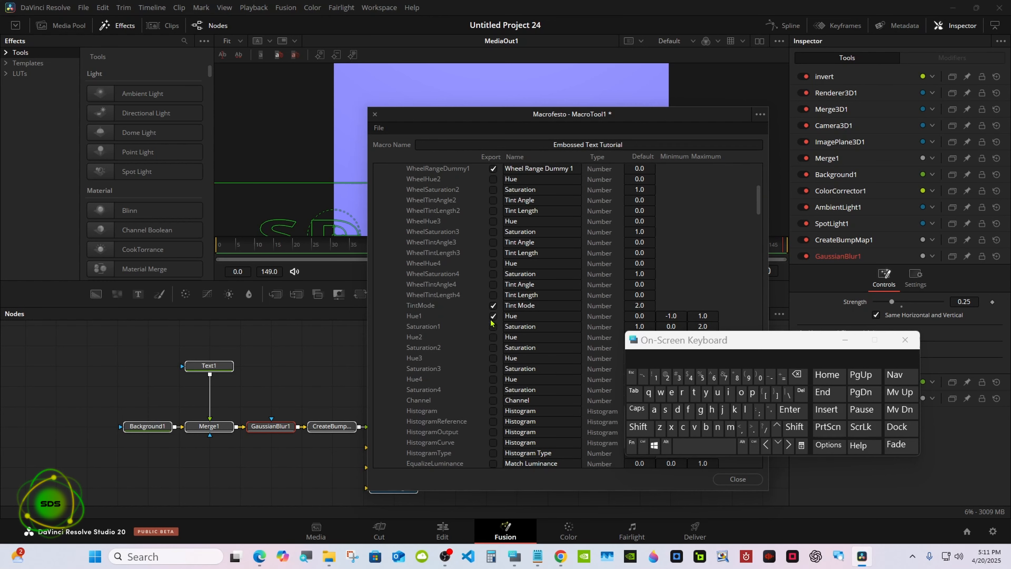
{"action": "left_click", "coordinate": [493, 326]}
{"action": "scroll", "coordinate": [748, 201], "scroll_direction": "down", "scroll_amount": 5}
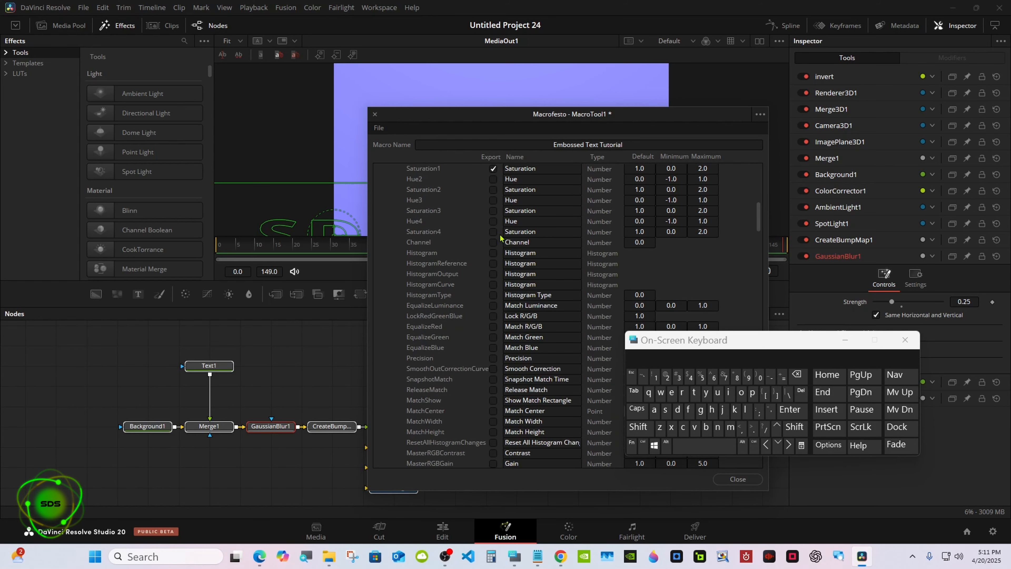
{"action": "left_click", "coordinate": [493, 243]}
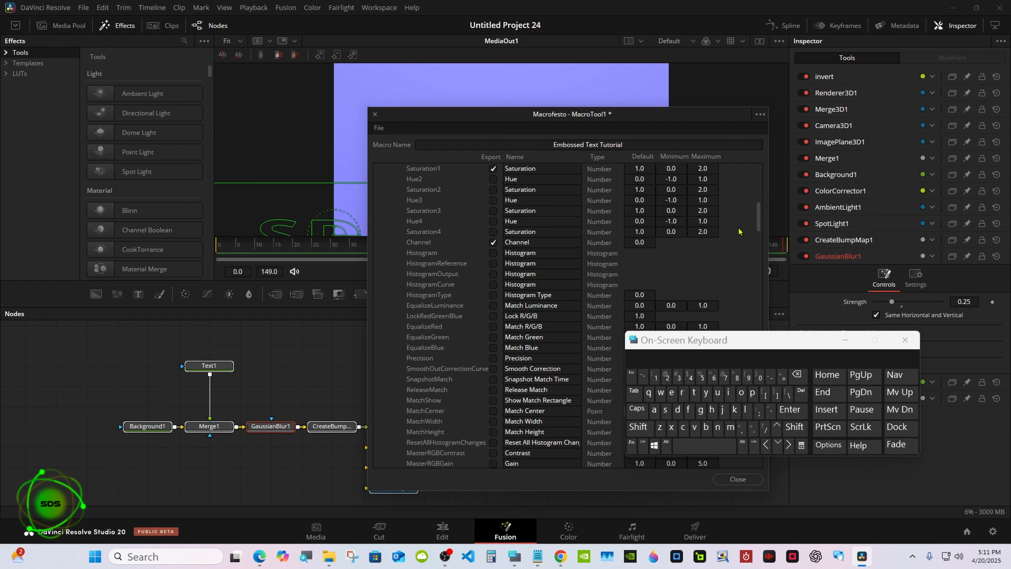
Export ColorCorrector1's Master RGB Contrast, Gain, Lift, Gamma and Brightness controls, plus Reset All Color Changes, in the macro
{"action": "scroll", "coordinate": [756, 228], "scroll_direction": "down", "scroll_amount": 6}
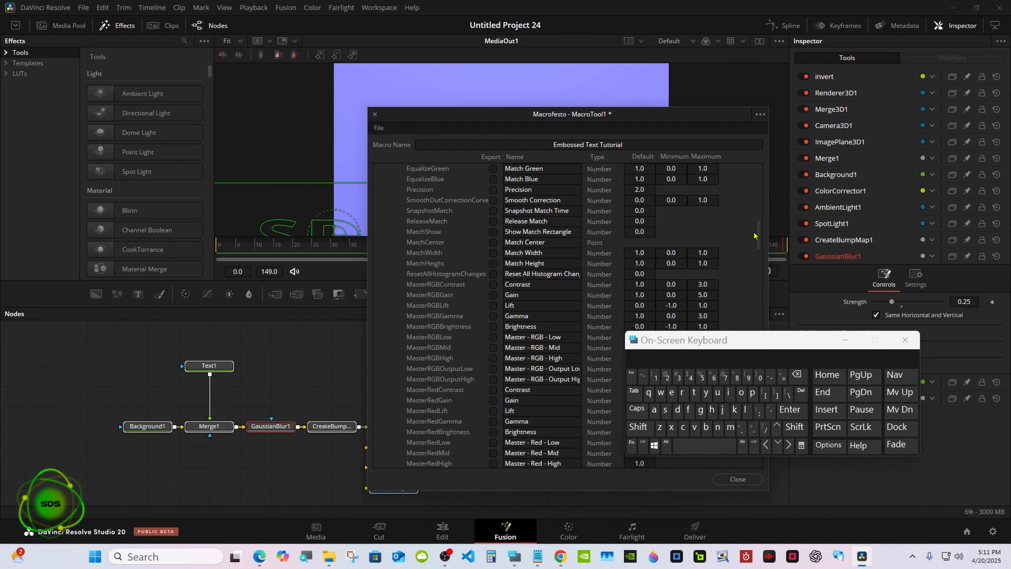
{"action": "left_click", "coordinate": [494, 252]}
{"action": "left_click", "coordinate": [493, 263]}
{"action": "left_click", "coordinate": [494, 274]}
{"action": "left_click", "coordinate": [493, 283]}
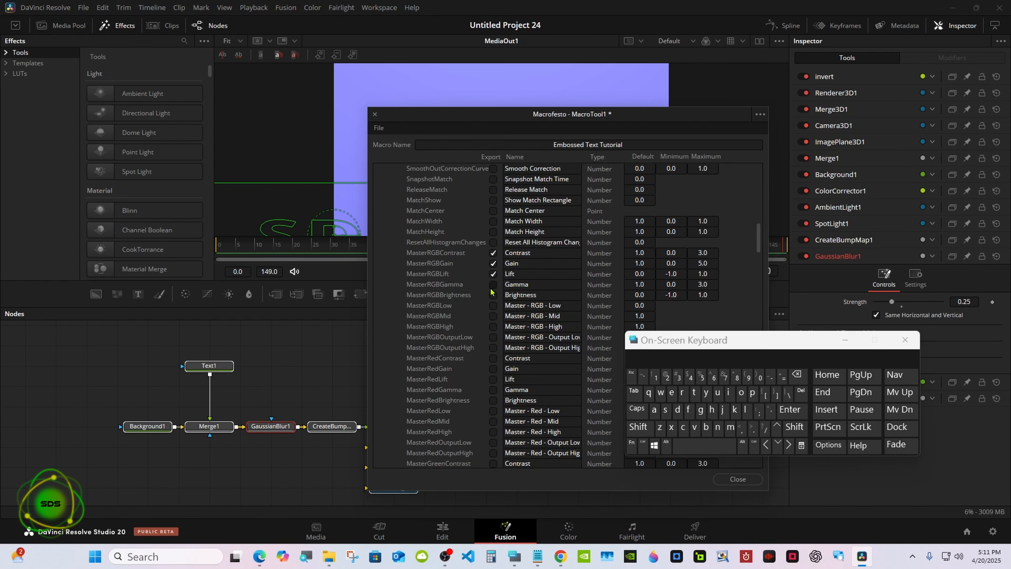
{"action": "left_click", "coordinate": [493, 294]}
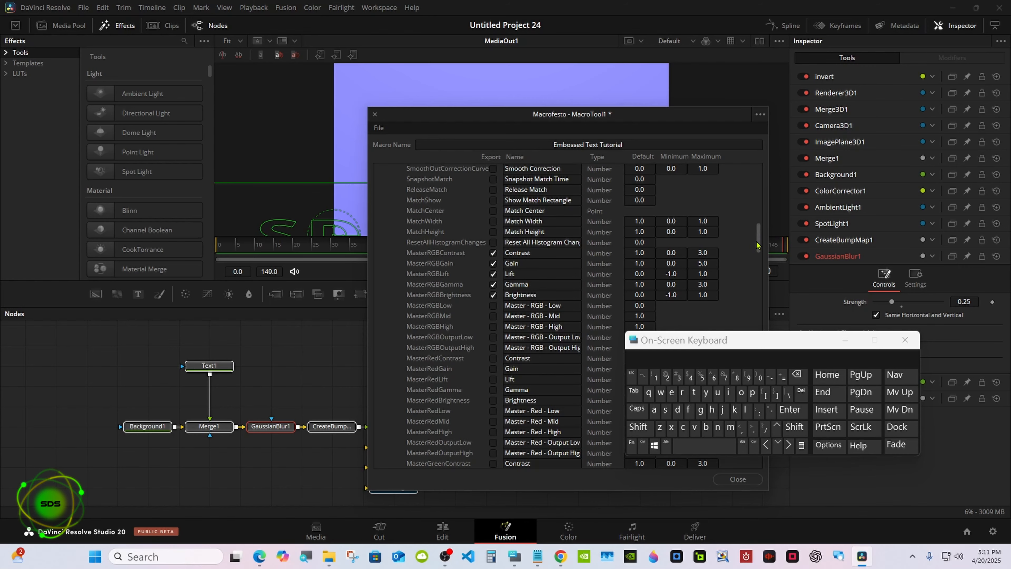
{"action": "left_click_drag", "start_coordinate": [758, 239], "coordinate": [657, 404]}
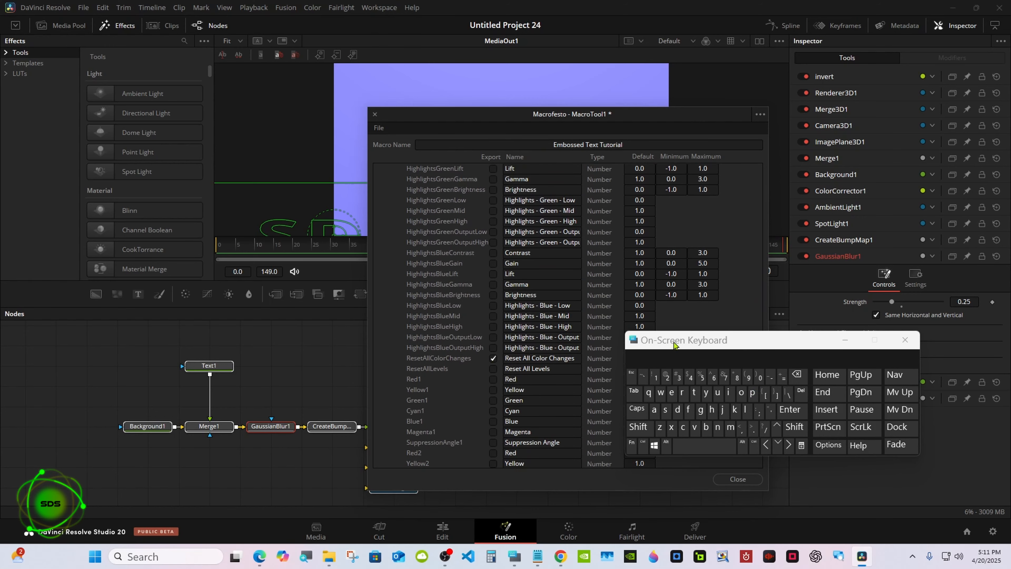
Collapse ColorCorrector1's parameter list in the macro editor and start saving the macro as a group
{"action": "left_click_drag", "start_coordinate": [674, 345], "coordinate": [829, 373]}
{"action": "left_click_drag", "start_coordinate": [761, 400], "coordinate": [533, 199]}
{"action": "left_click", "coordinate": [379, 232]}
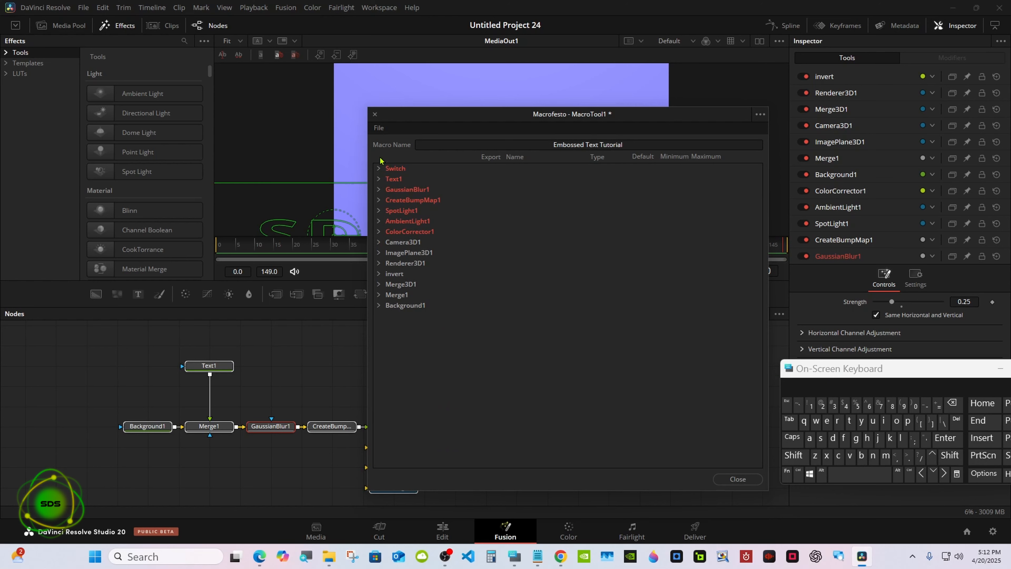
{"action": "left_click", "coordinate": [378, 128]}
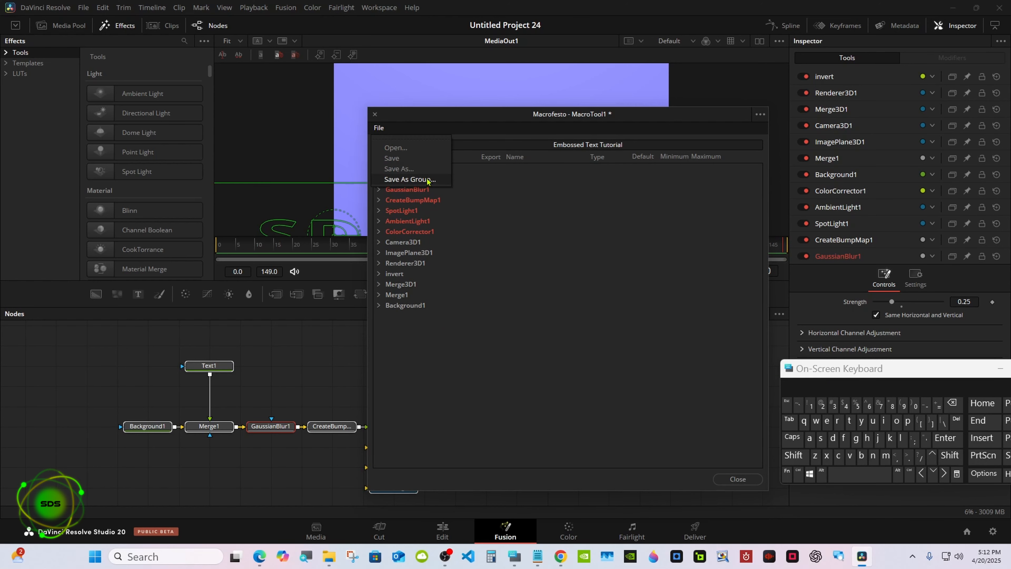
{"action": "left_click", "coordinate": [410, 179]}
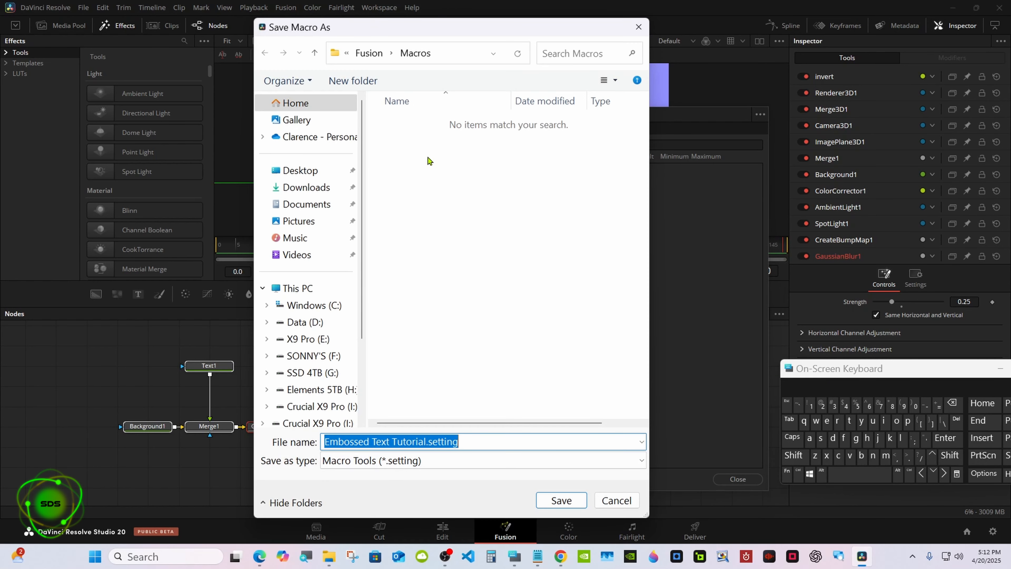
Save the group as Embossed Text Tutorial.setting in Fusion's Templates > Edit > Generators > Embossed Text folder and close the macro editor
{"action": "left_click", "coordinate": [369, 53]}
{"action": "scroll", "coordinate": [639, 160], "scroll_direction": "down", "scroll_amount": 1}
{"action": "left_click_drag", "start_coordinate": [832, 369], "coordinate": [755, 357]}
{"action": "double_click", "coordinate": [481, 417]}
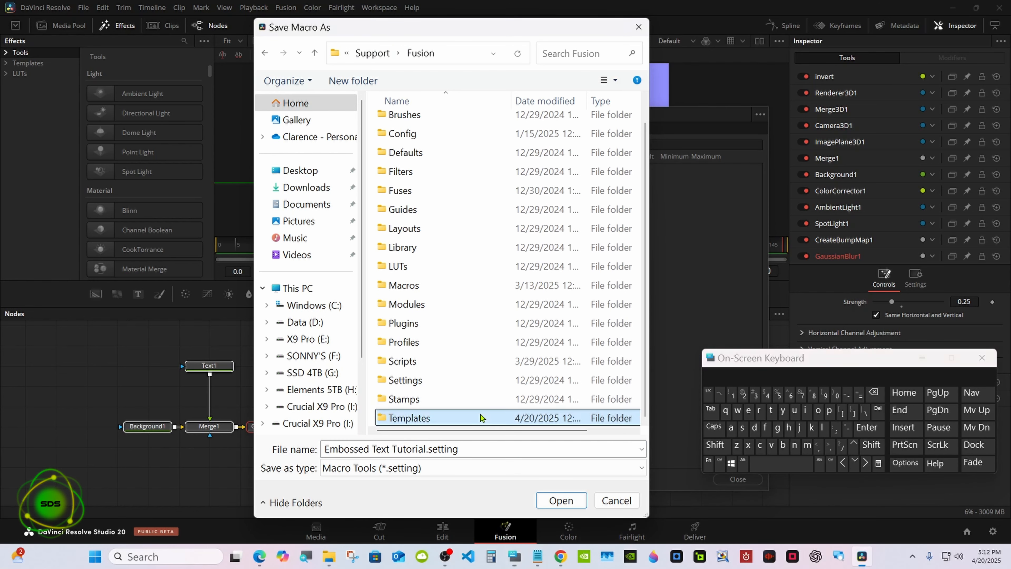
{"action": "double_click", "coordinate": [456, 122]}
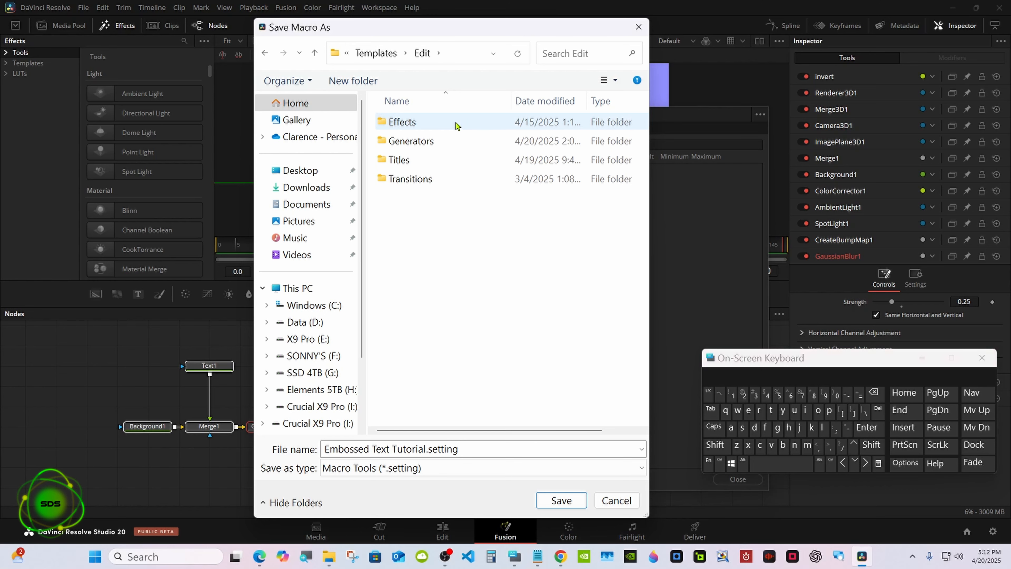
{"action": "double_click", "coordinate": [457, 142]}
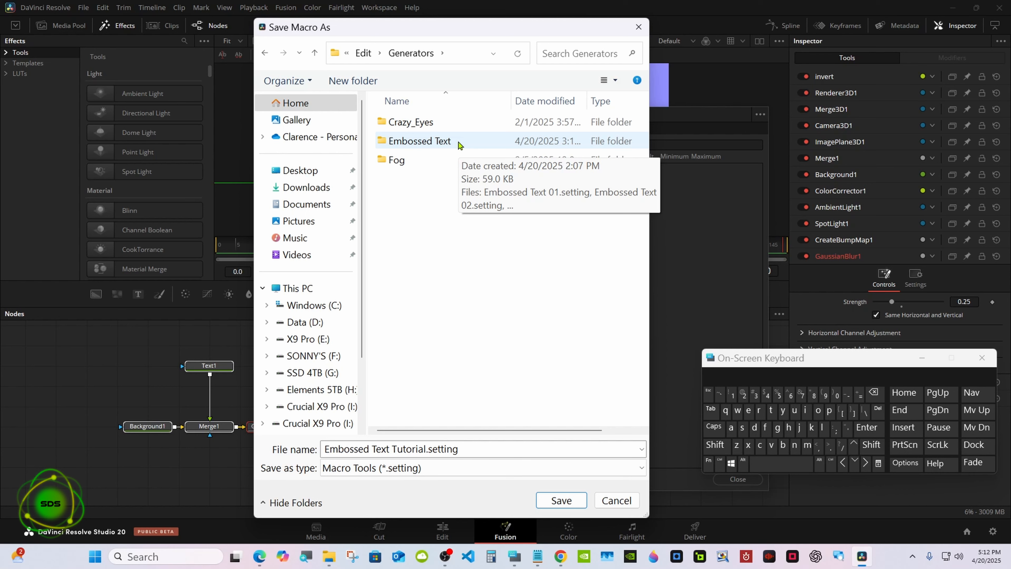
{"action": "double_click", "coordinate": [458, 142]}
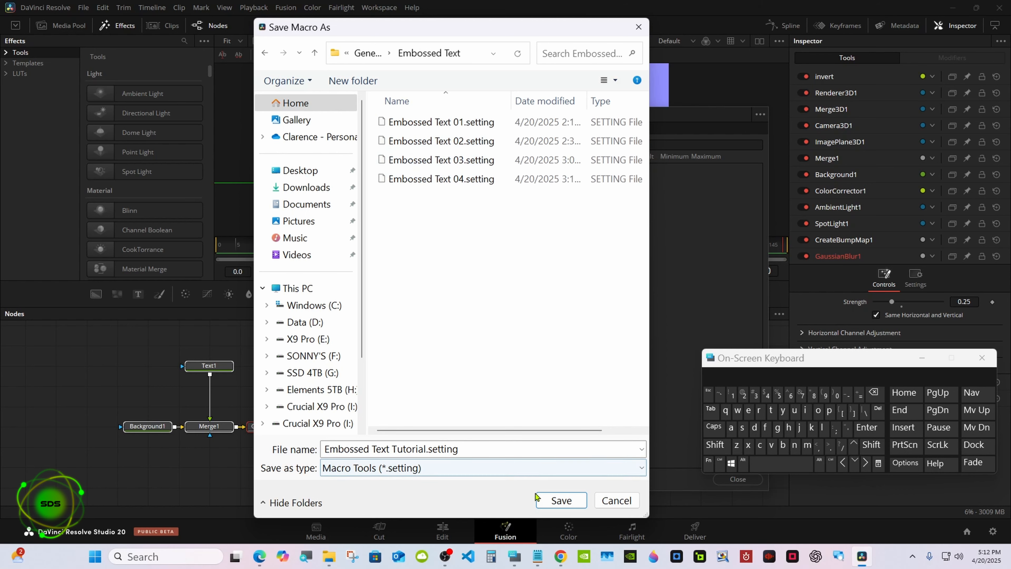
{"action": "left_click", "coordinate": [553, 501]}
{"action": "left_click_drag", "start_coordinate": [762, 358], "coordinate": [781, 335]}
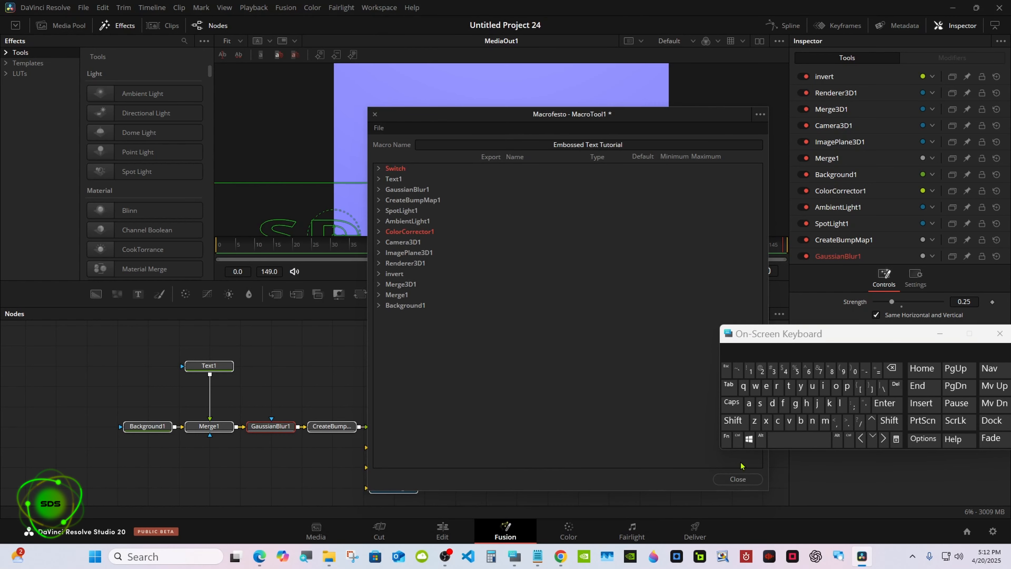
{"action": "left_click", "coordinate": [738, 479]}
{"action": "left_click", "coordinate": [940, 334]}
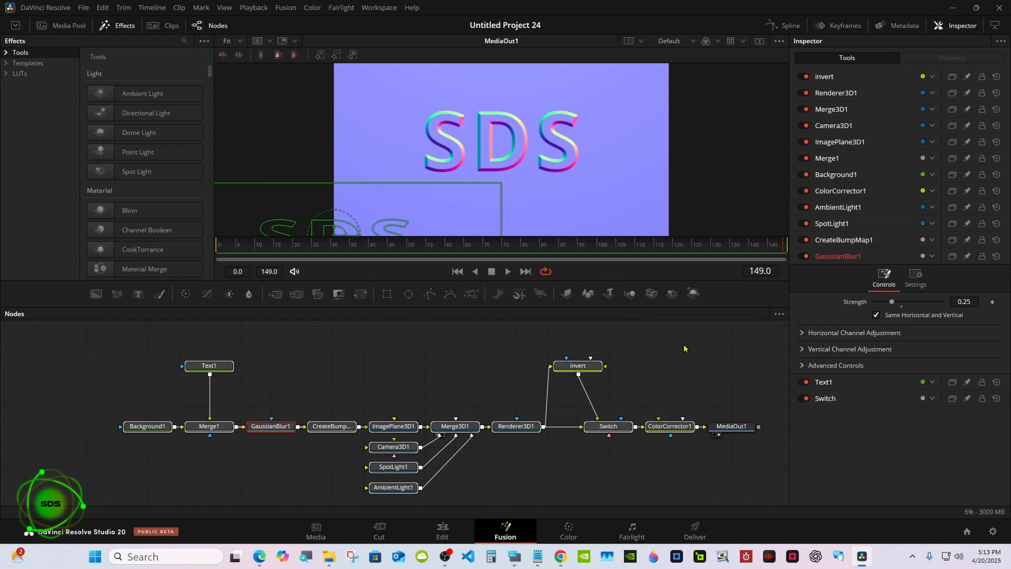
On the Edit page, place the Embossed Text Tutorial generator on Video 1 after Fusion Composition 1, park the playhead over it at 00:00:08:13 and select it
{"action": "left_click", "coordinate": [442, 531]}
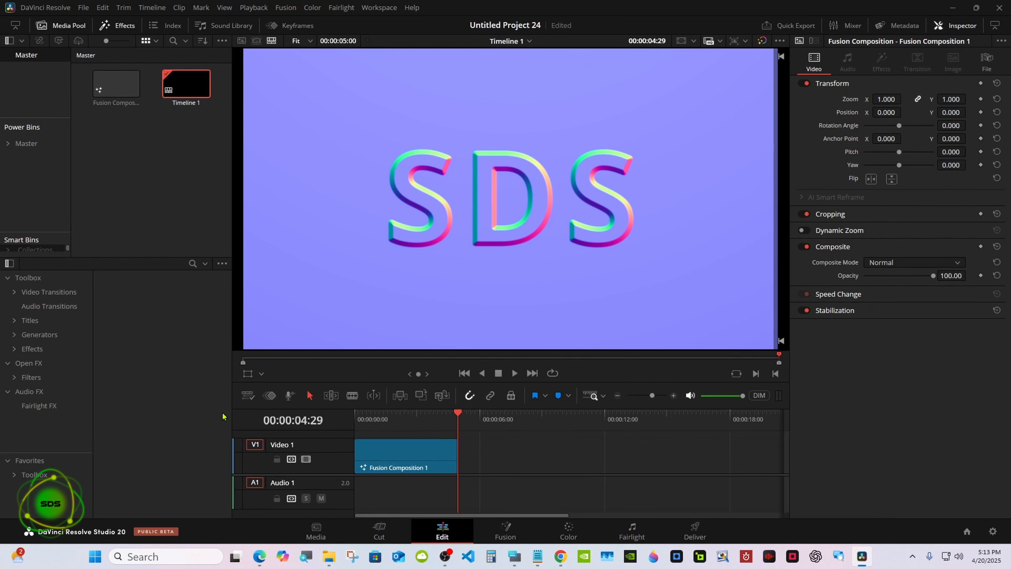
{"action": "left_click", "coordinate": [14, 335]}
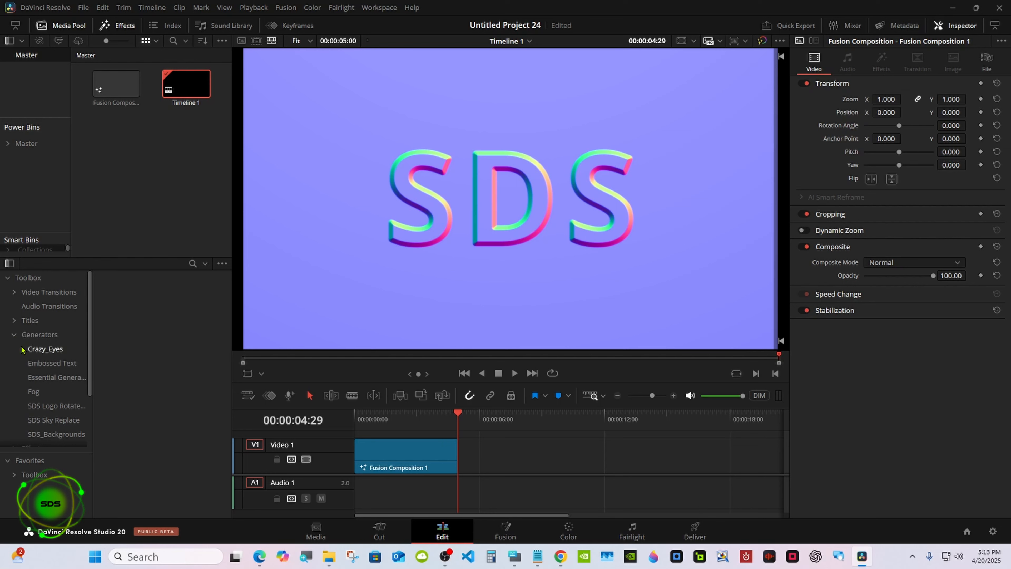
{"action": "left_click", "coordinate": [65, 367]}
{"action": "left_click_drag", "start_coordinate": [159, 377], "coordinate": [478, 458]}
{"action": "left_click_drag", "start_coordinate": [484, 423], "coordinate": [530, 422]}
{"action": "left_click", "coordinate": [532, 453]}
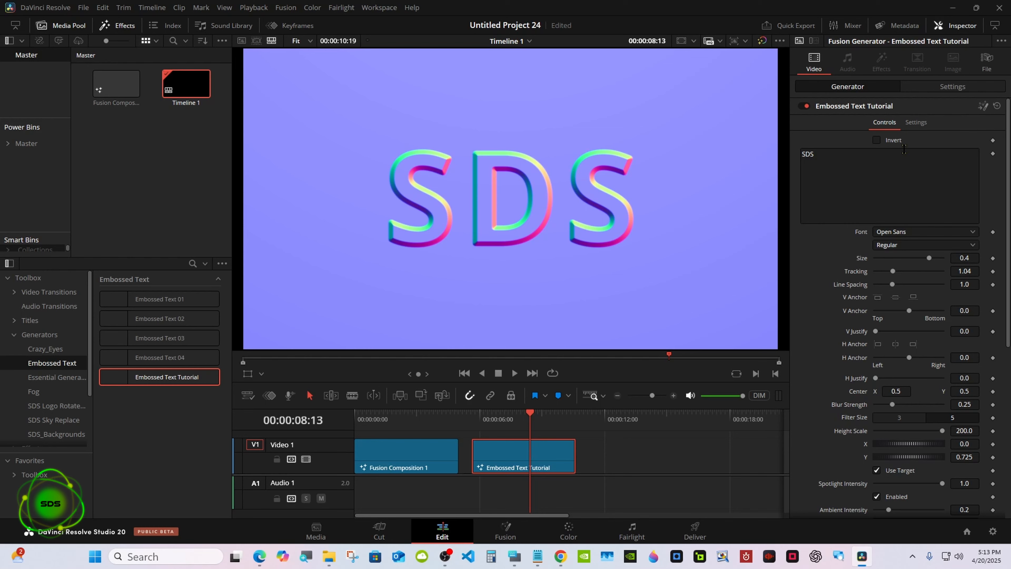
Test the generator's Invert option by switching it on and off twice
{"action": "left_click", "coordinate": [876, 140]}
{"action": "left_click", "coordinate": [877, 140]}
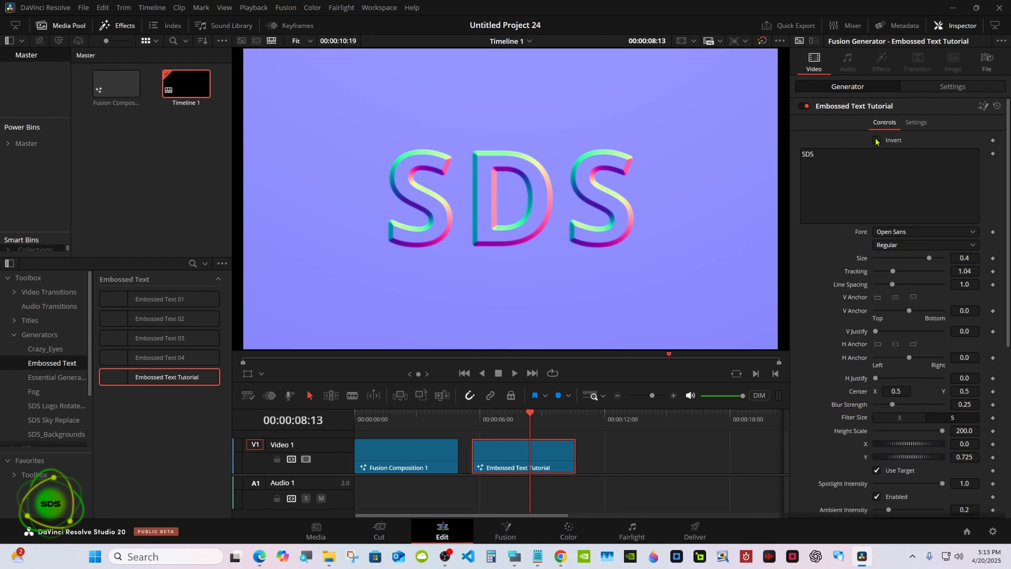
{"action": "left_click", "coordinate": [877, 140]}
{"action": "left_click", "coordinate": [877, 140]}
Tint the generator magenta on the Master color wheel with Tint -0.1699 and Strength 1.0, and test Invert on the tinted text
{"action": "scroll", "coordinate": [1010, 255], "scroll_direction": "down", "scroll_amount": 5}
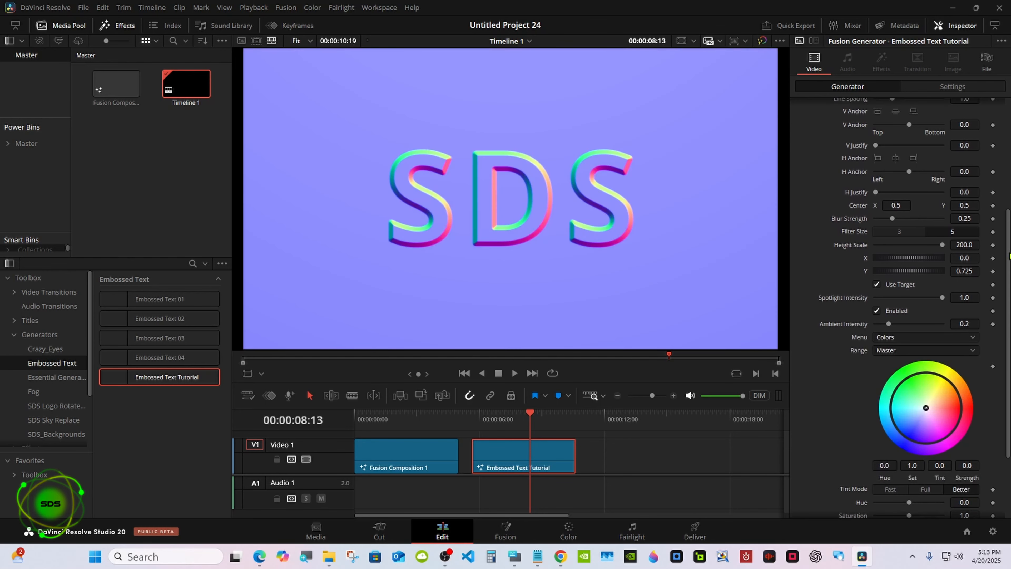
{"action": "scroll", "coordinate": [977, 372], "scroll_direction": "down", "scroll_amount": 3}
{"action": "left_click_drag", "start_coordinate": [927, 335], "coordinate": [942, 365]}
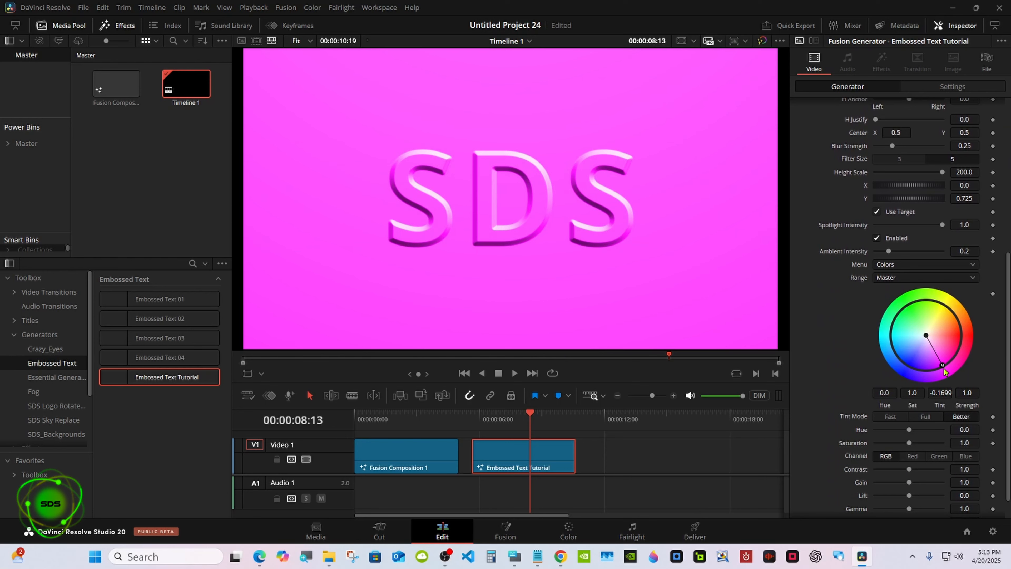
{"action": "scroll", "coordinate": [998, 291], "scroll_direction": "up", "scroll_amount": 10}
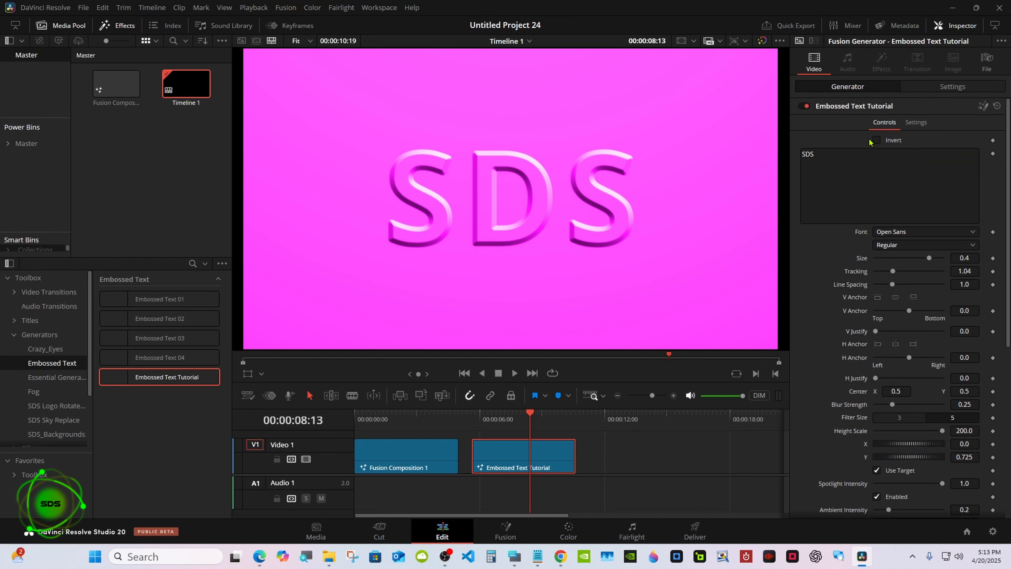
{"action": "left_click", "coordinate": [876, 140]}
{"action": "left_click", "coordinate": [877, 141]}
Test the ambient light by switching Enabled off and on, lowering Ambient Intensity to 0.0 and restoring it to 0.2
{"action": "scroll", "coordinate": [876, 140], "scroll_direction": "down", "scroll_amount": 5}
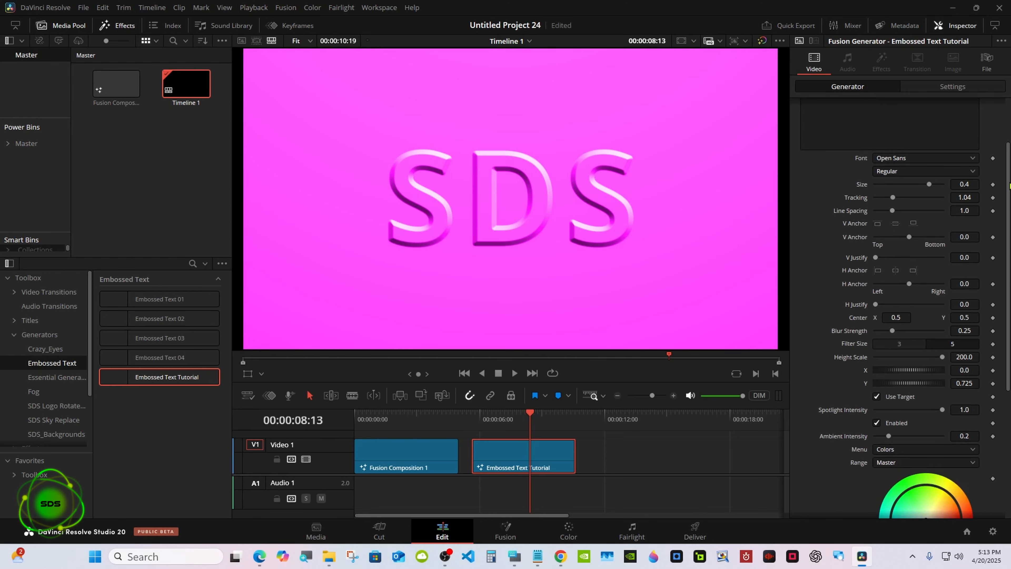
{"action": "scroll", "coordinate": [913, 307], "scroll_direction": "down", "scroll_amount": 2}
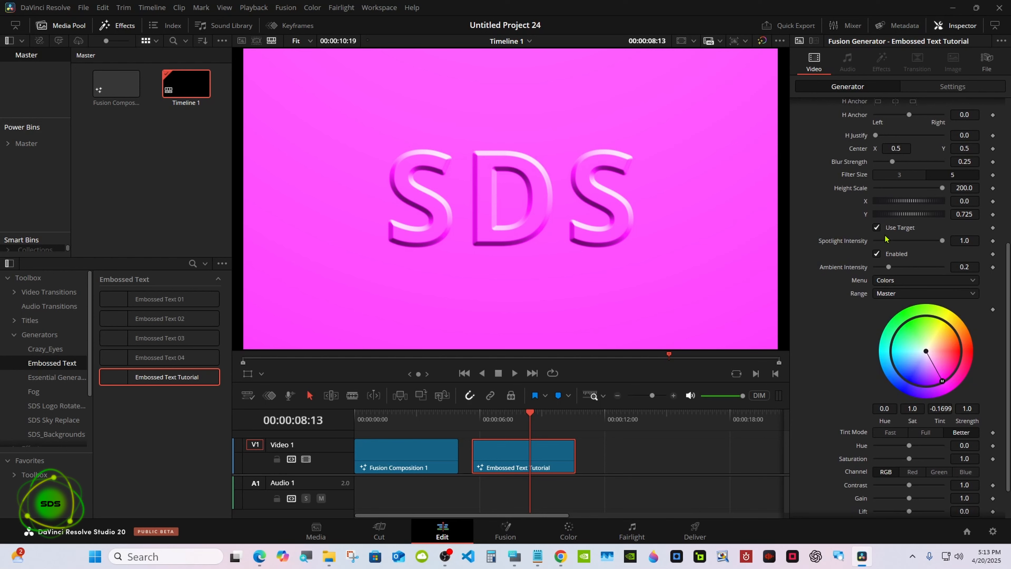
{"action": "left_click", "coordinate": [877, 254]}
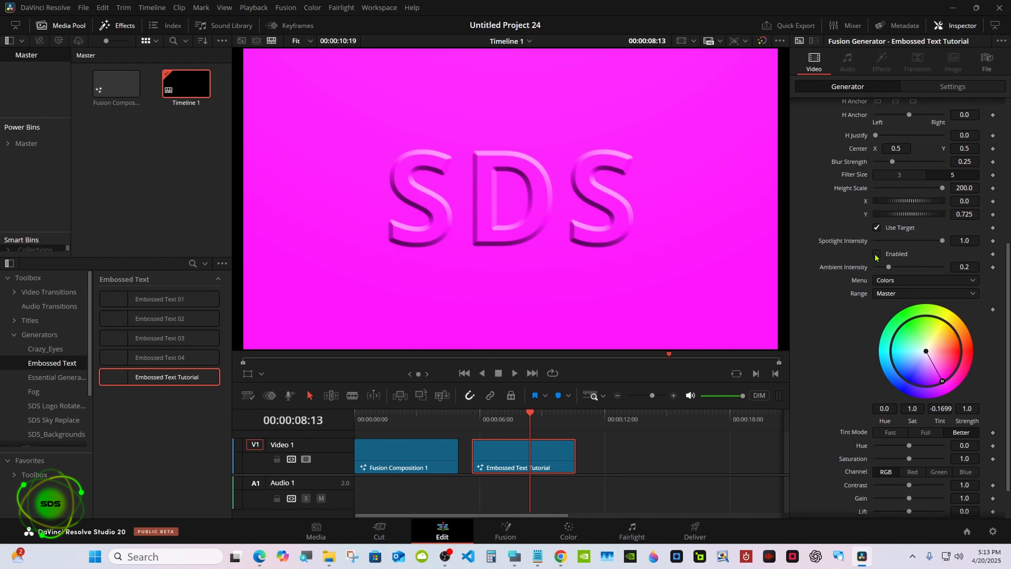
{"action": "left_click", "coordinate": [877, 254]}
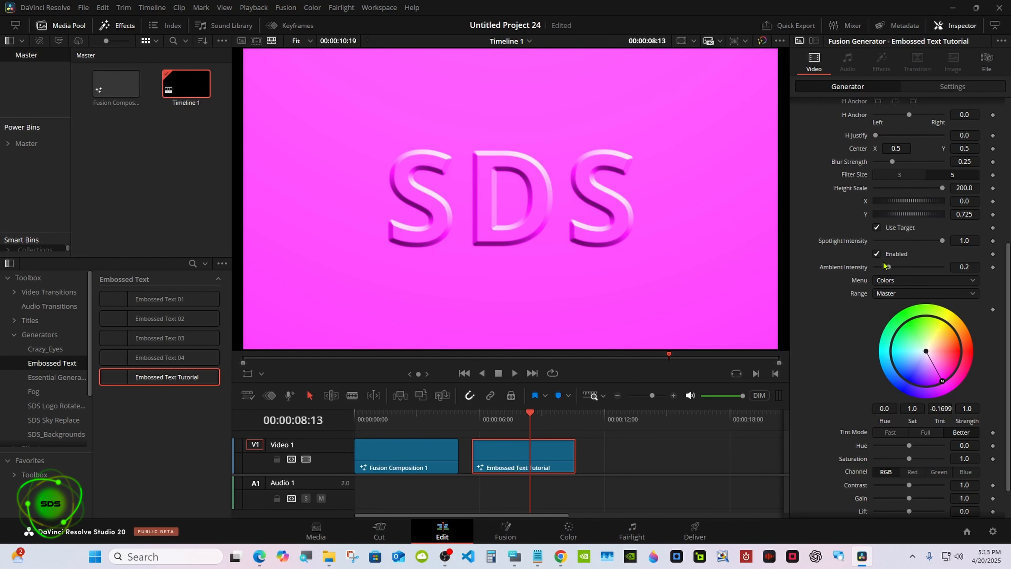
{"action": "left_click_drag", "start_coordinate": [888, 267], "coordinate": [841, 271]}
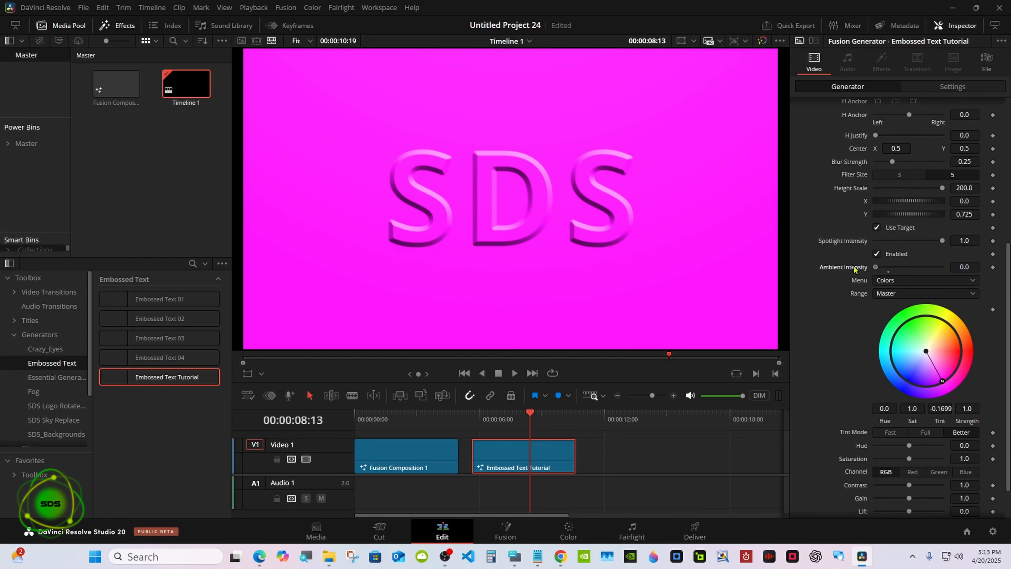
{"action": "left_click", "coordinate": [888, 271]}
Test the spotlight by lowering Spotlight Intensity to 0.409 and restoring it to 1.0
{"action": "left_click_drag", "start_coordinate": [942, 241], "coordinate": [903, 241]}
{"action": "scroll", "coordinate": [949, 240], "scroll_direction": "up", "scroll_amount": 3}
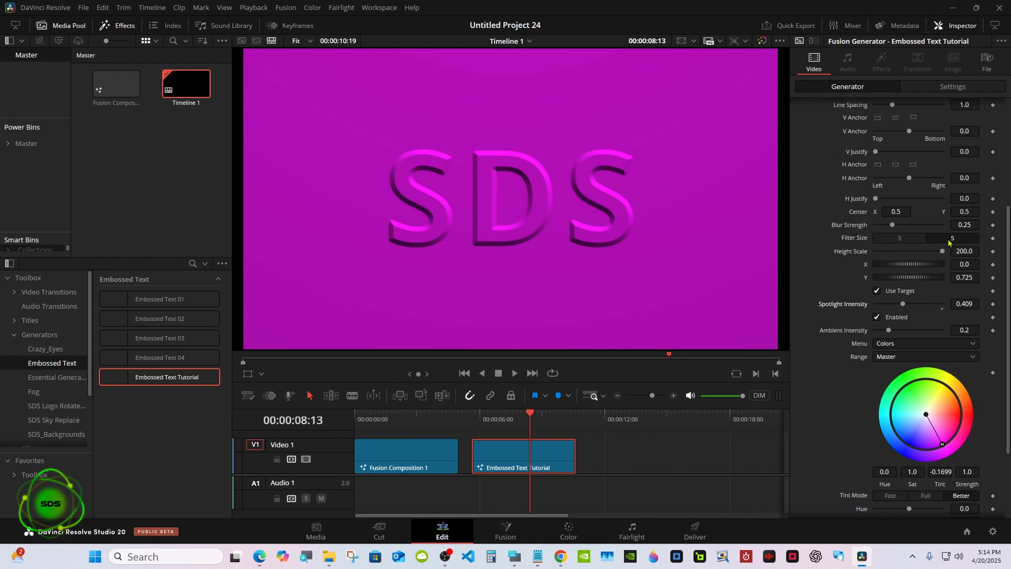
{"action": "left_click_drag", "start_coordinate": [903, 303], "coordinate": [942, 304]}
Reset all of the generator's color changes and move the playhead back to 00:00:06:27
{"action": "left_click_drag", "start_coordinate": [1008, 263], "coordinate": [1007, 325]}
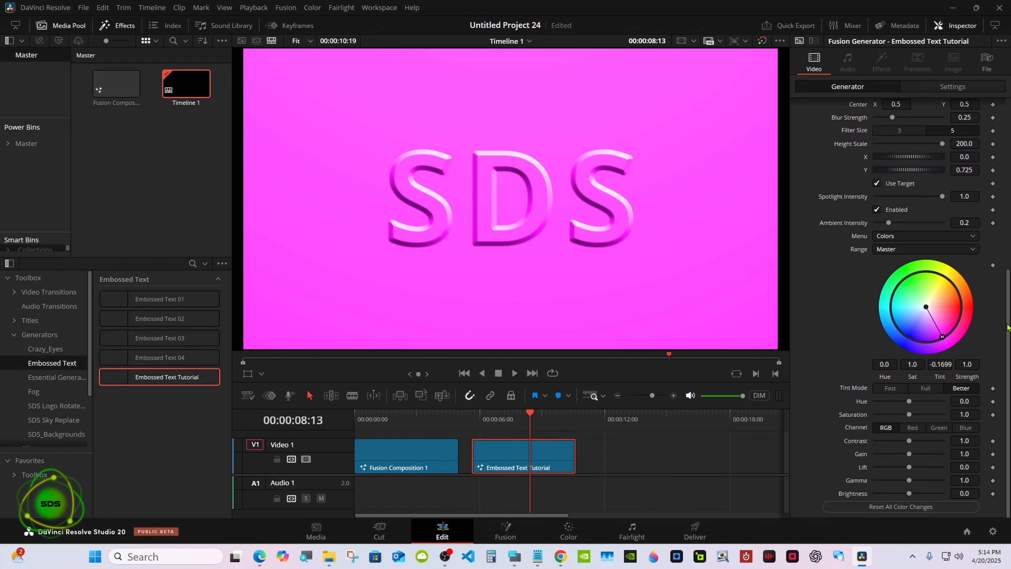
{"action": "left_click", "coordinate": [903, 507]}
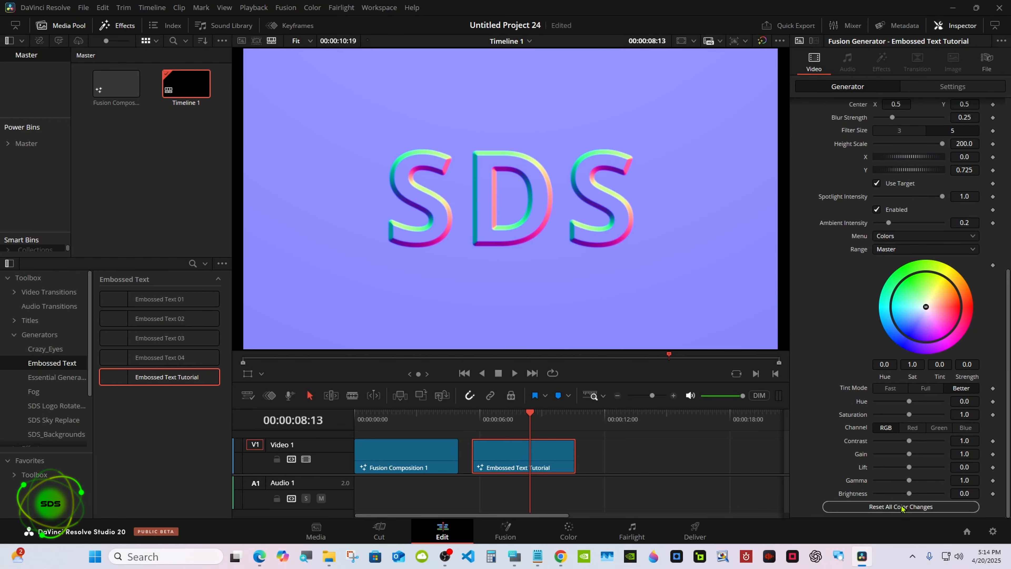
{"action": "left_click_drag", "start_coordinate": [530, 414], "coordinate": [498, 414]}
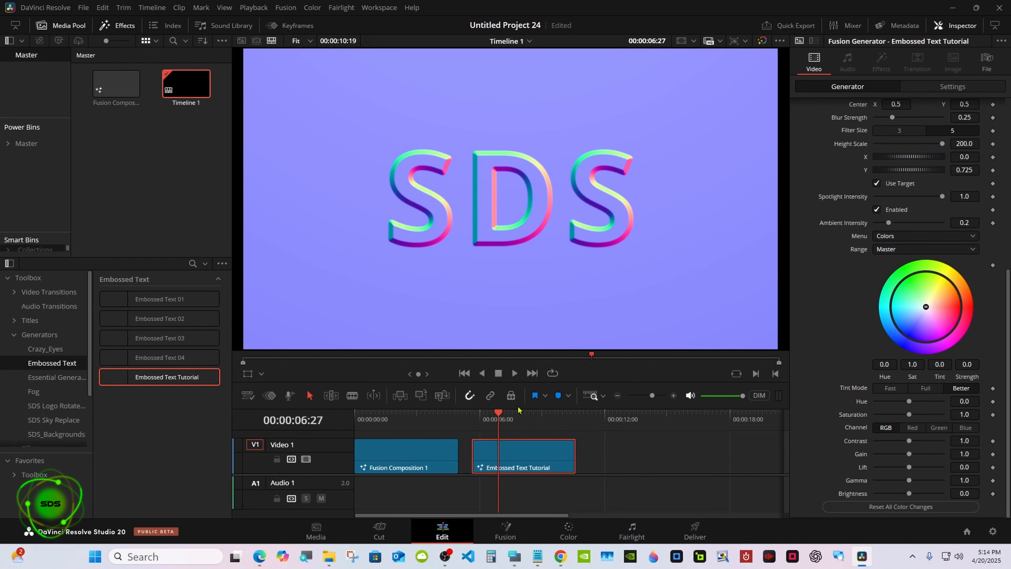